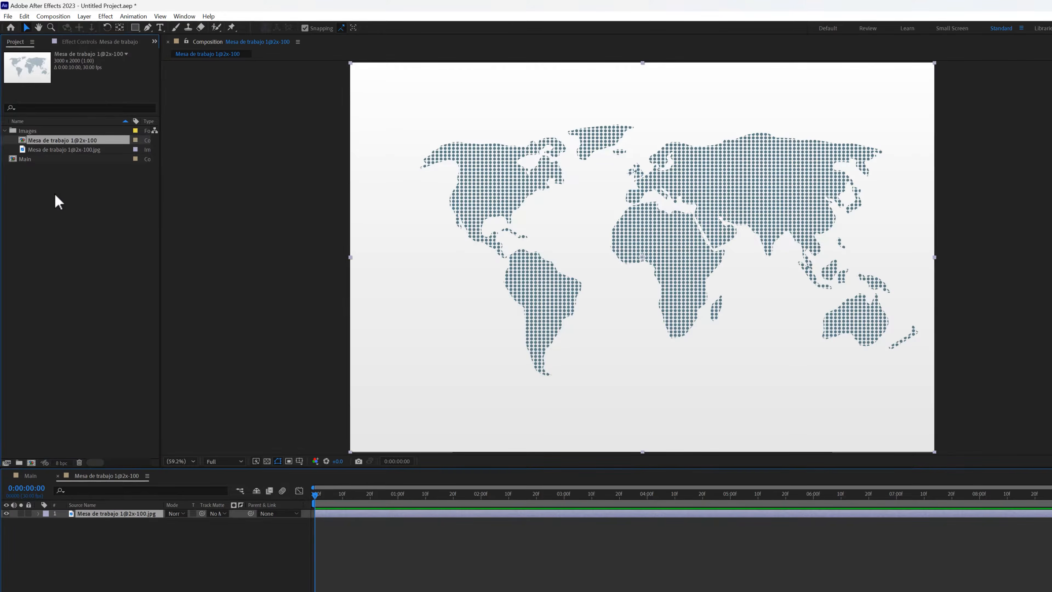
Move the map image's composition out of the Images folder, rename it Map, and collapse the folder
click(37, 141)
drag(36, 155, 21, 198)
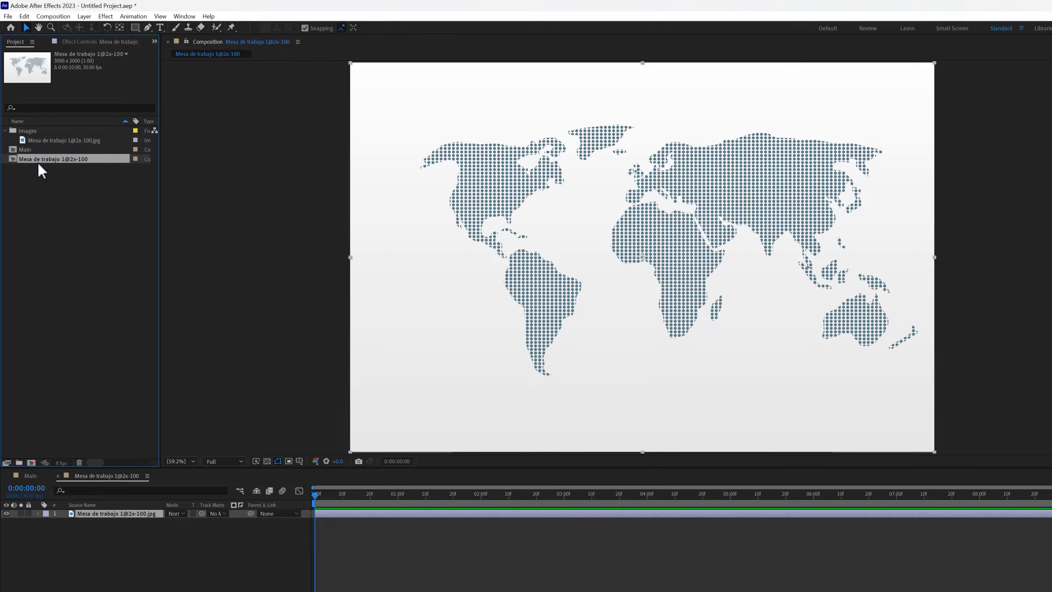
key(Return)
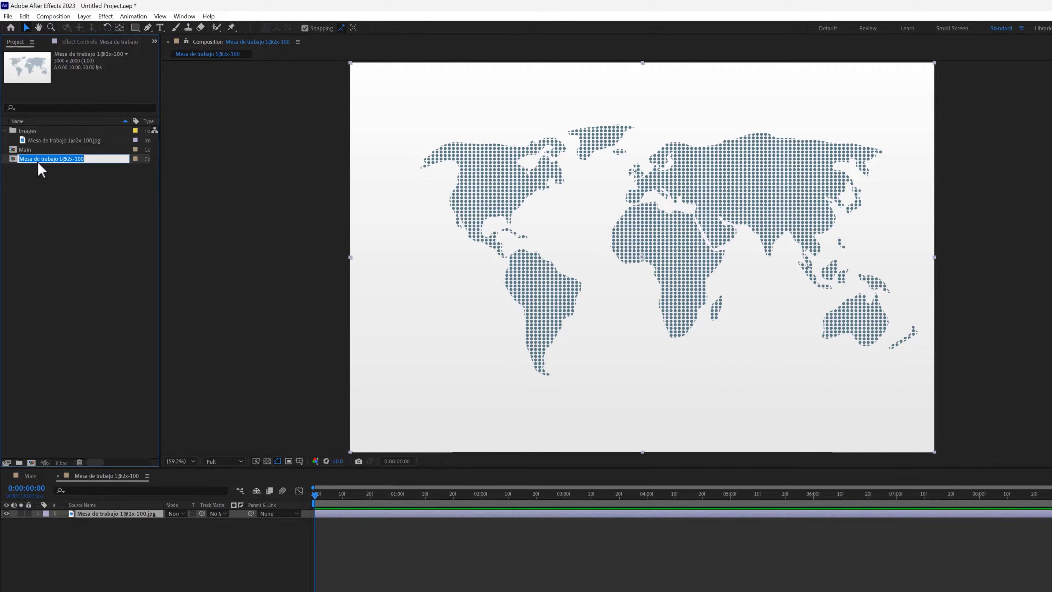
text(Map)
key(Return)
click(4, 130)
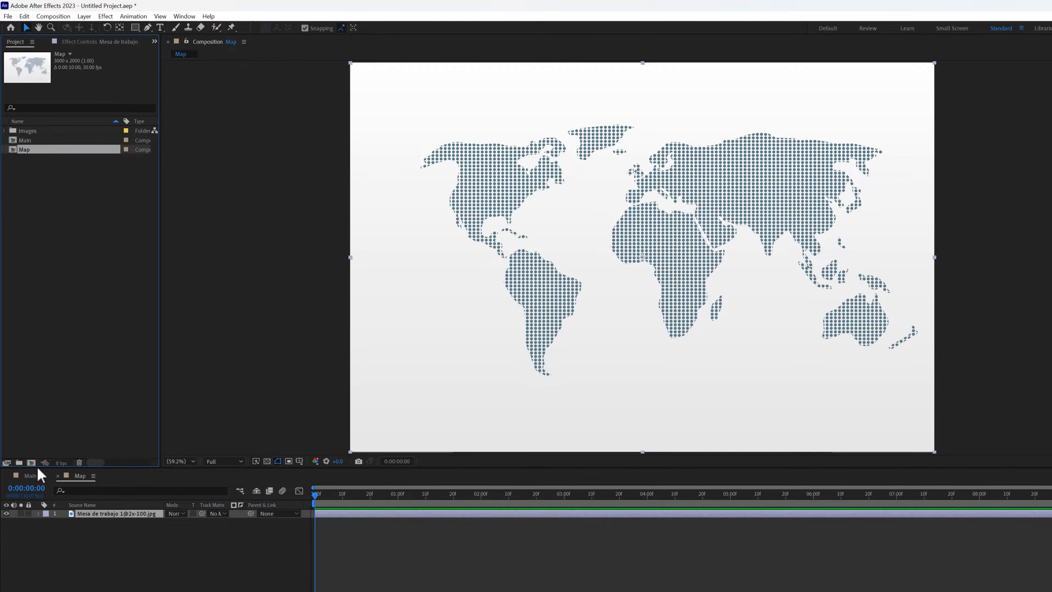
Place the Map composition in the Main composition and scale its layer to 67%
click(33, 476)
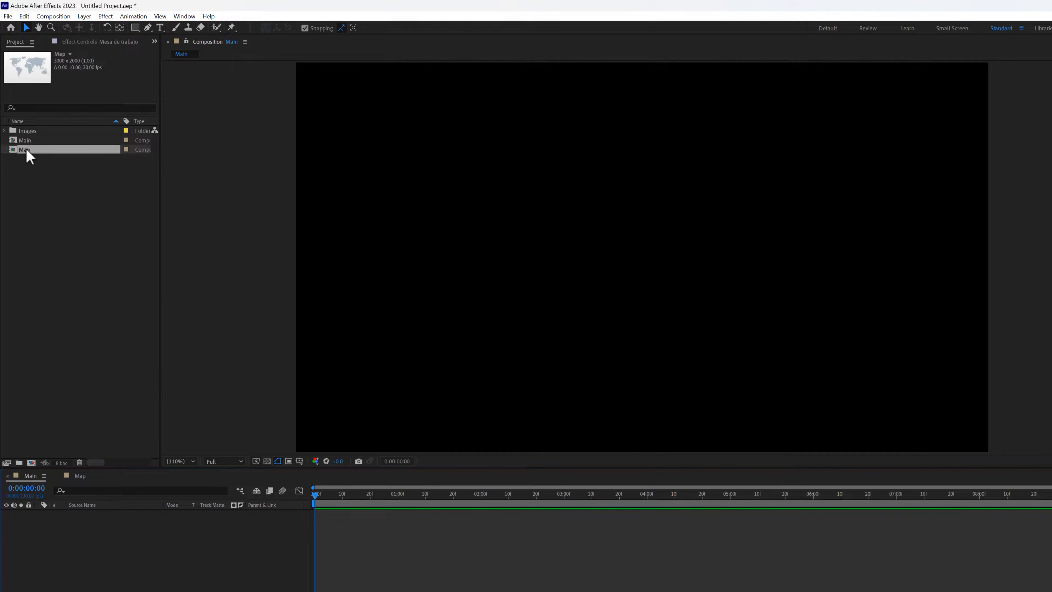
drag(26, 157, 137, 538)
scroll(650, 270, down, 3)
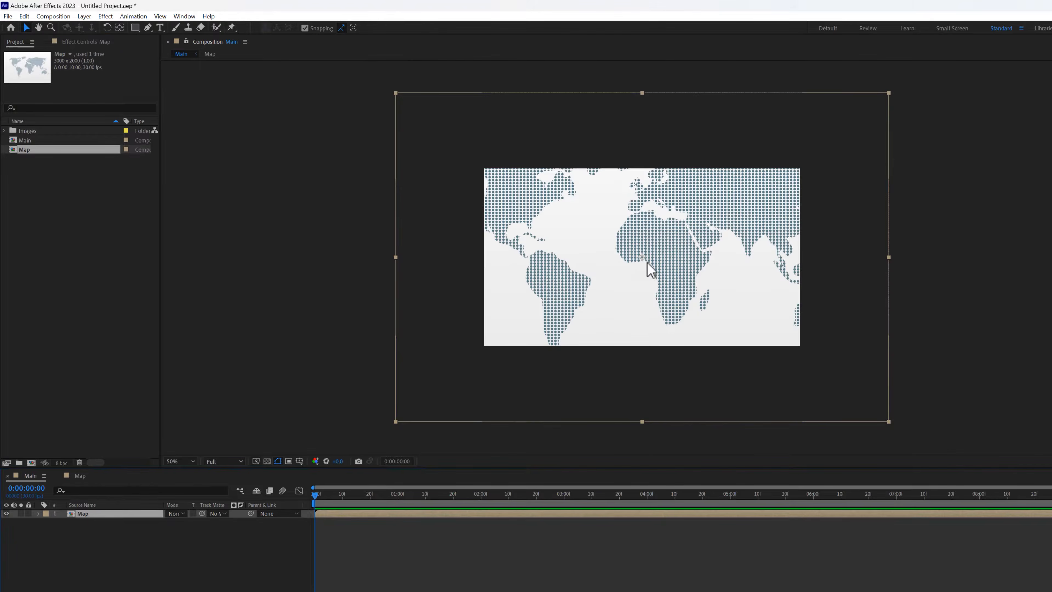
key(s)
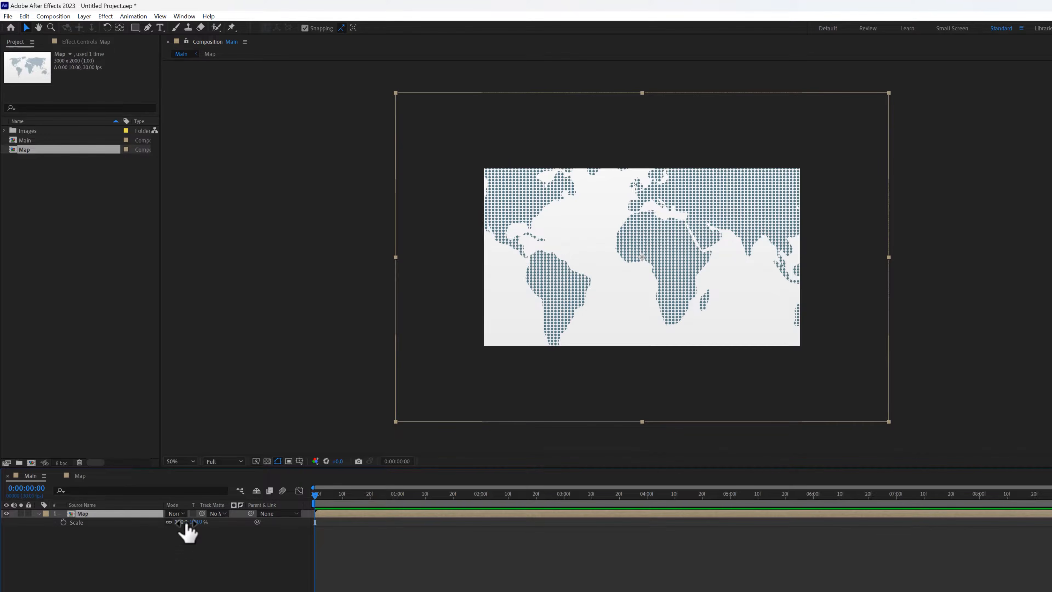
drag(195, 522, 188, 522)
click(395, 583)
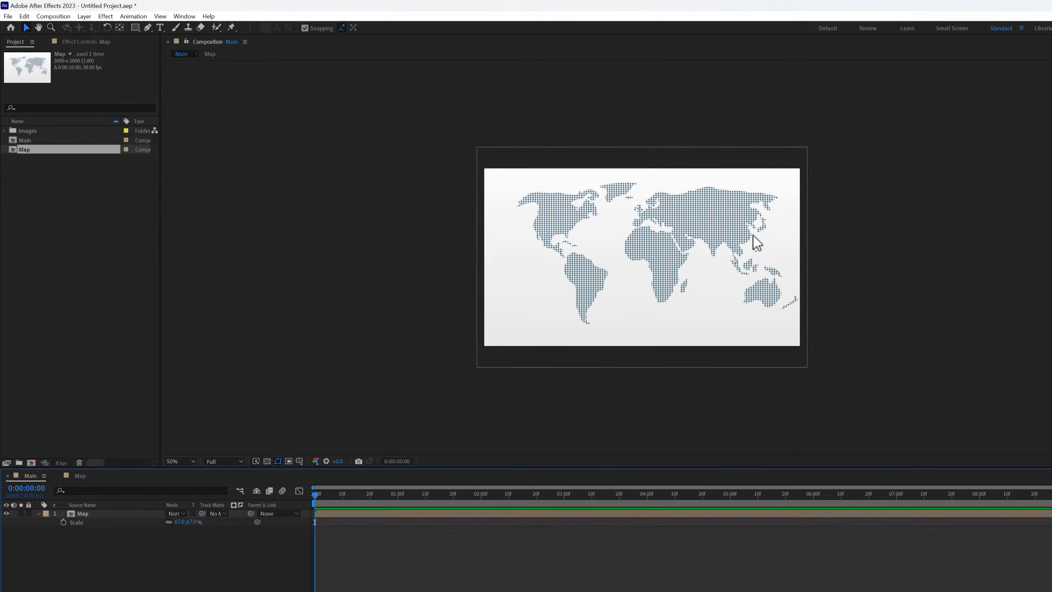
click(39, 514)
In the Map composition, create a 3000 x 2000 px solid named White_BG in F0F0F0 and place it beneath the map image
double_click(82, 514)
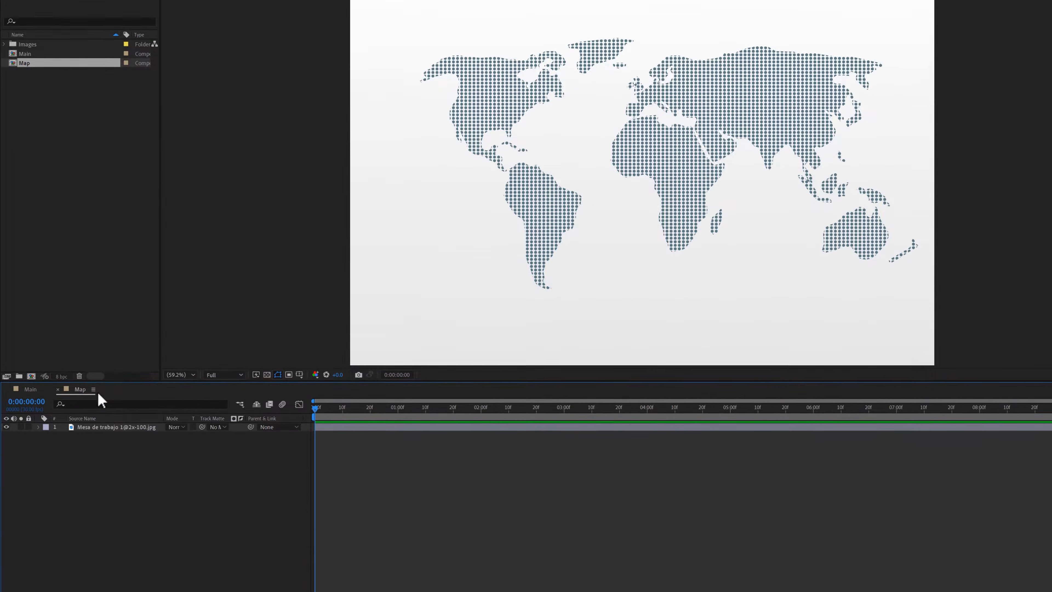
right_click(62, 490)
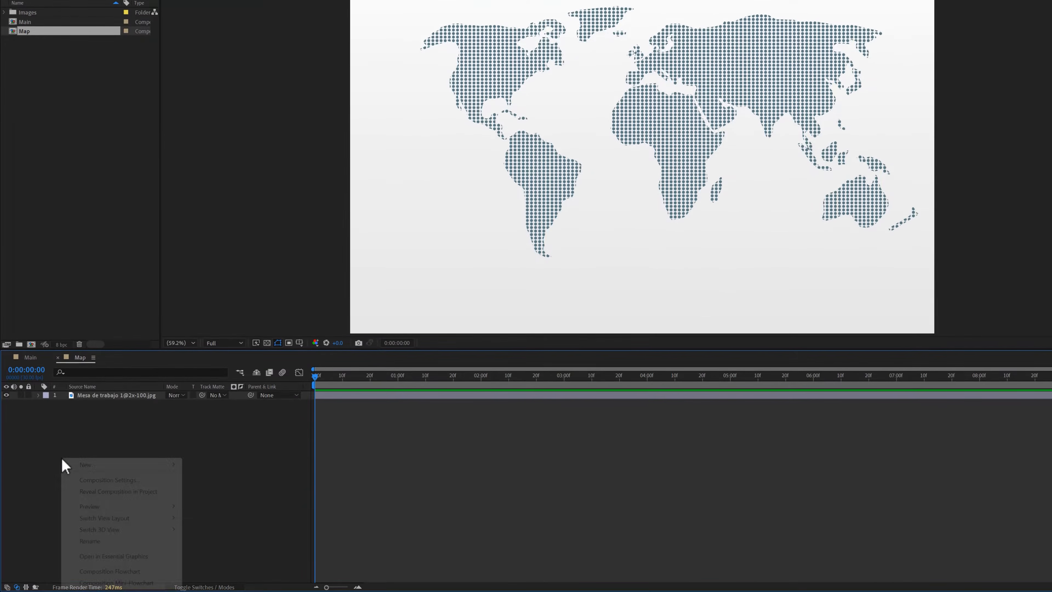
mouse_move(141, 497)
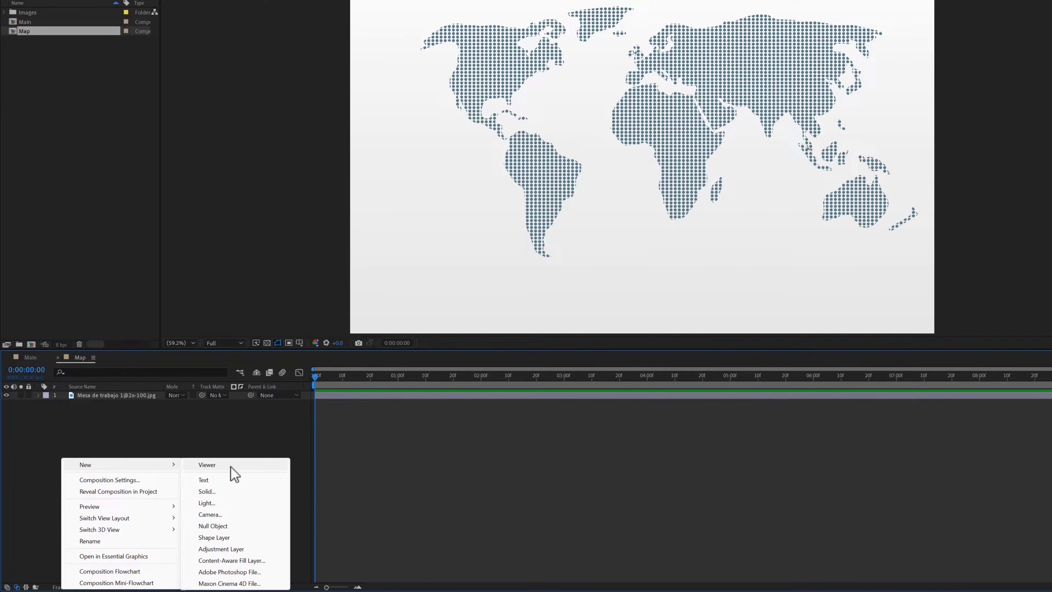
click(209, 491)
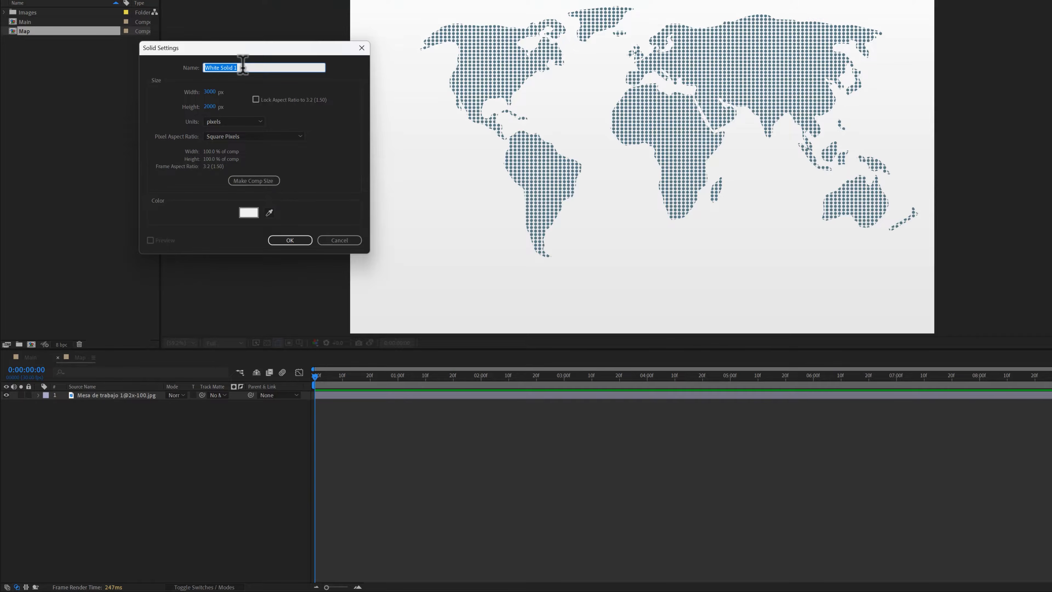
click(243, 66)
text(_BG)
click(249, 212)
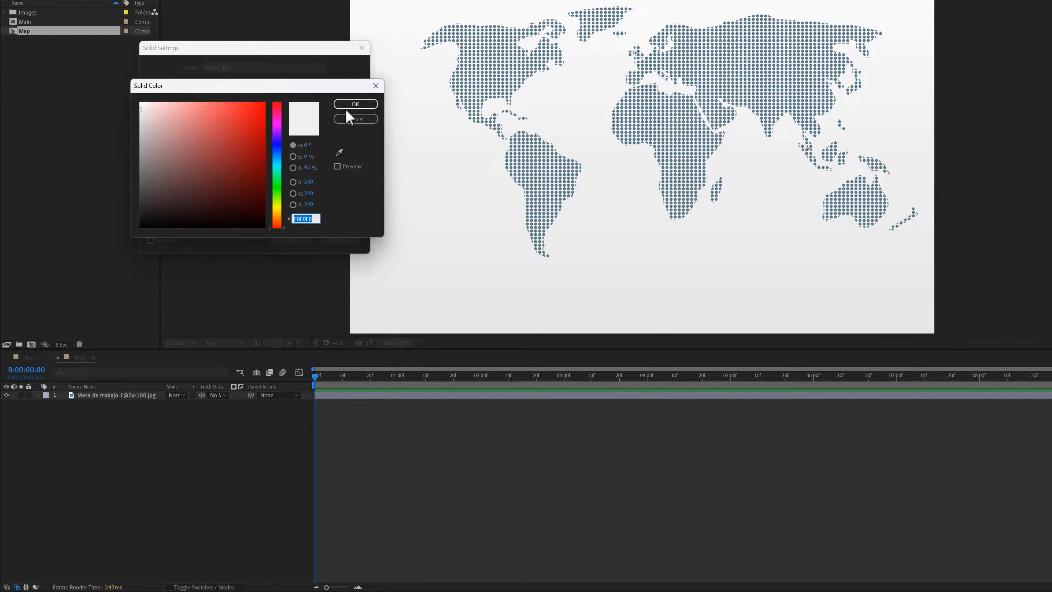
click(355, 105)
click(293, 241)
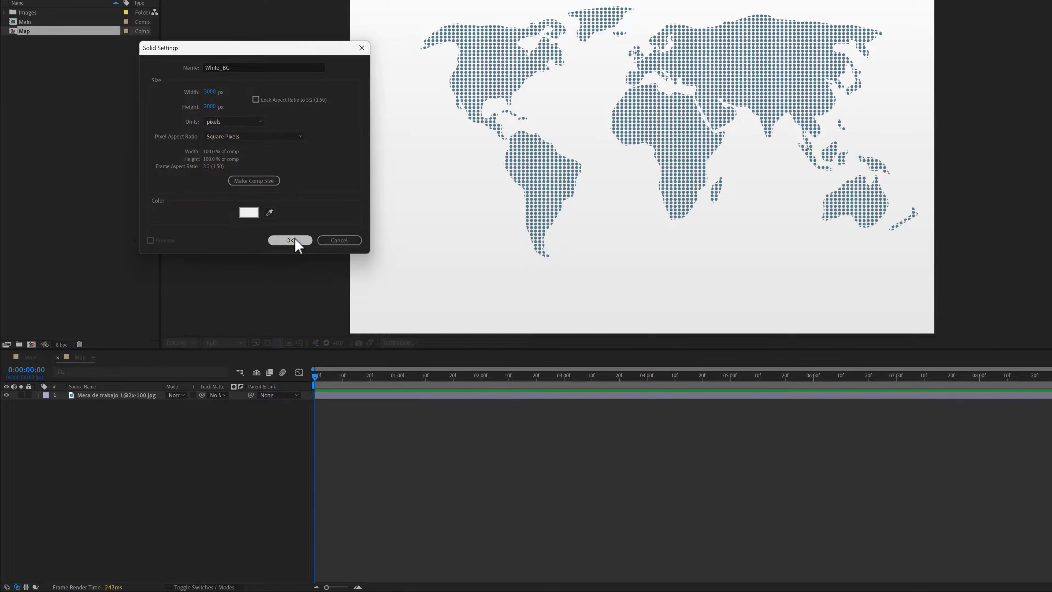
drag(107, 396, 104, 412)
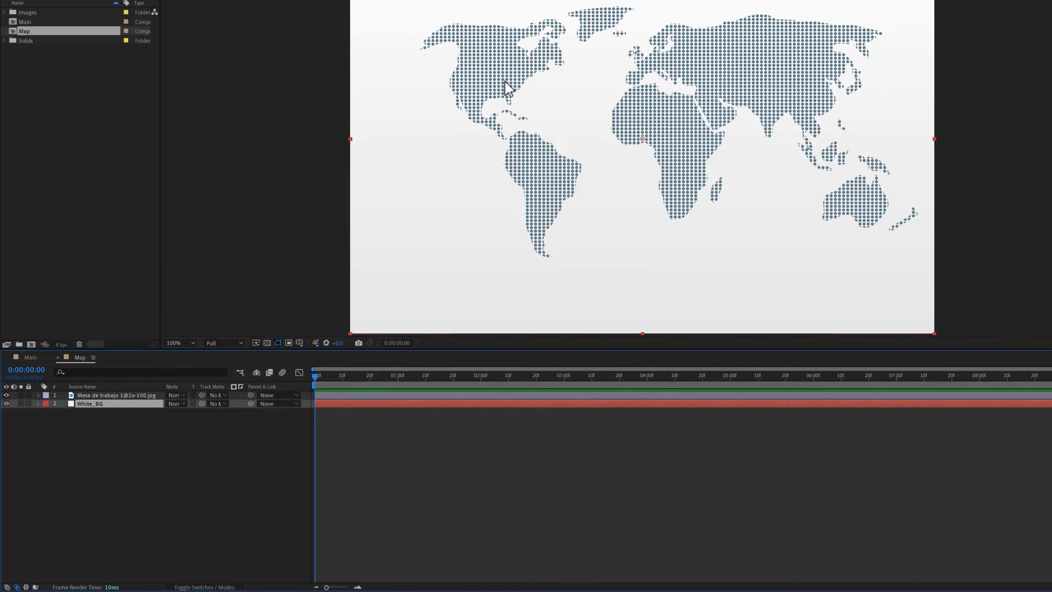
scroll(504, 81, up, 1)
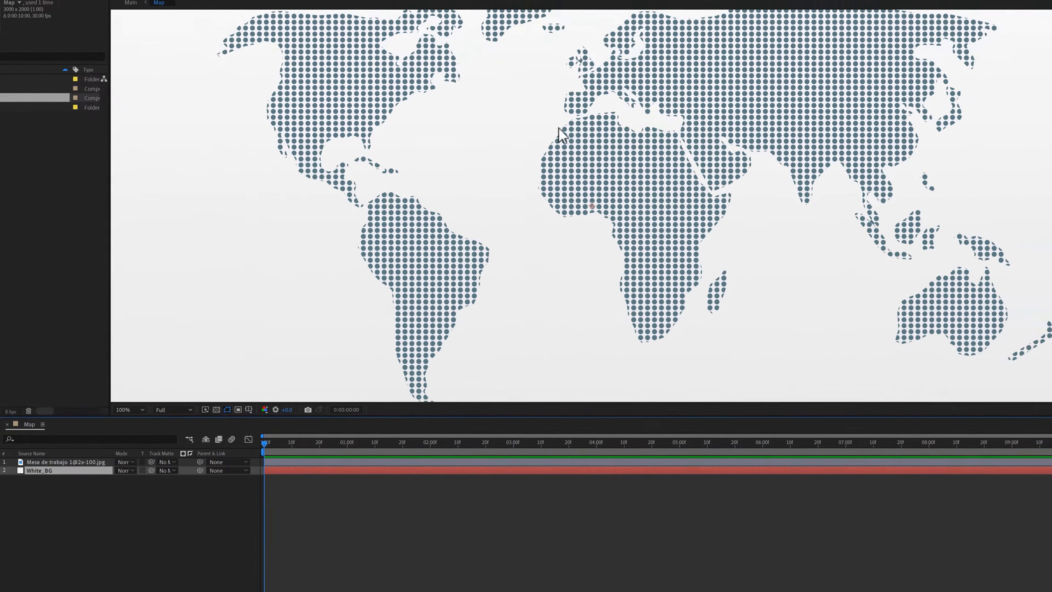
scroll(613, 74, up, 2)
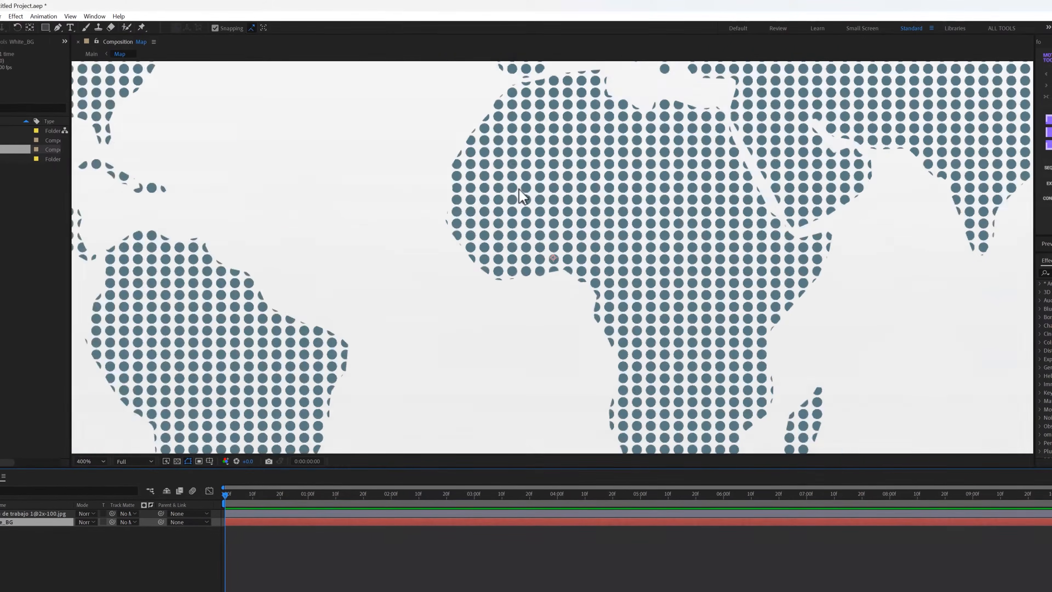
scroll(620, 75, down, 2)
scroll(482, 211, down, 2)
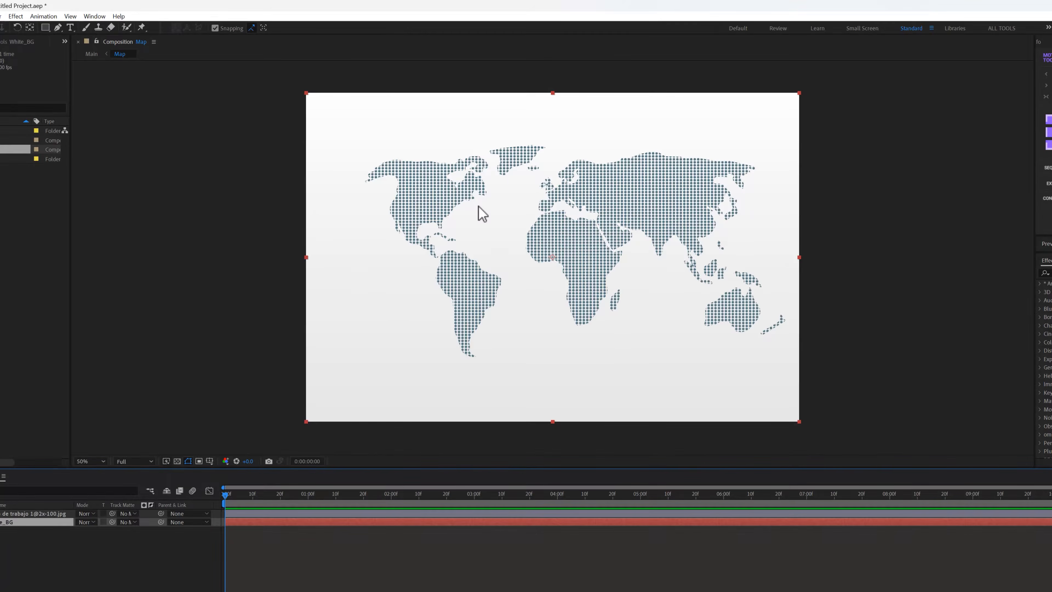
scroll(481, 214, up, 2)
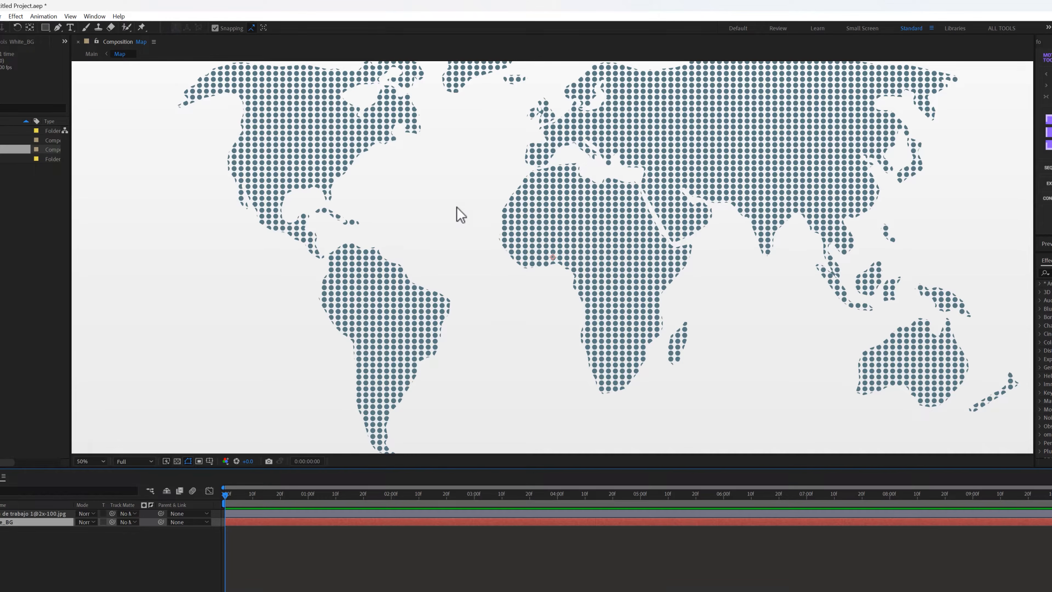
scroll(461, 215, down, 2)
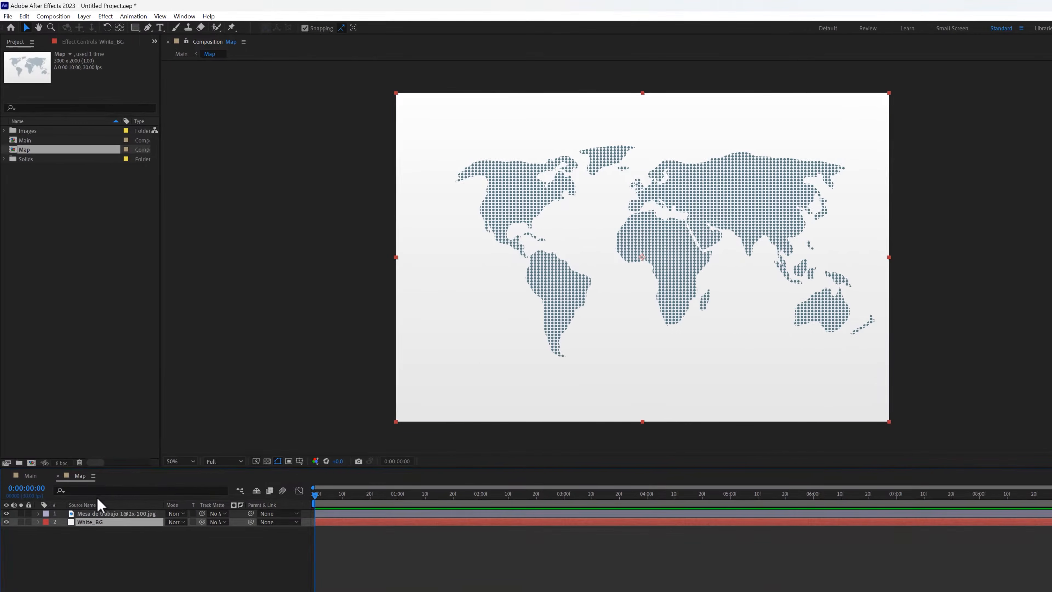
Lower the map image layer's opacity, trying 40% and settling on 50%
click(5, 514)
key(t)
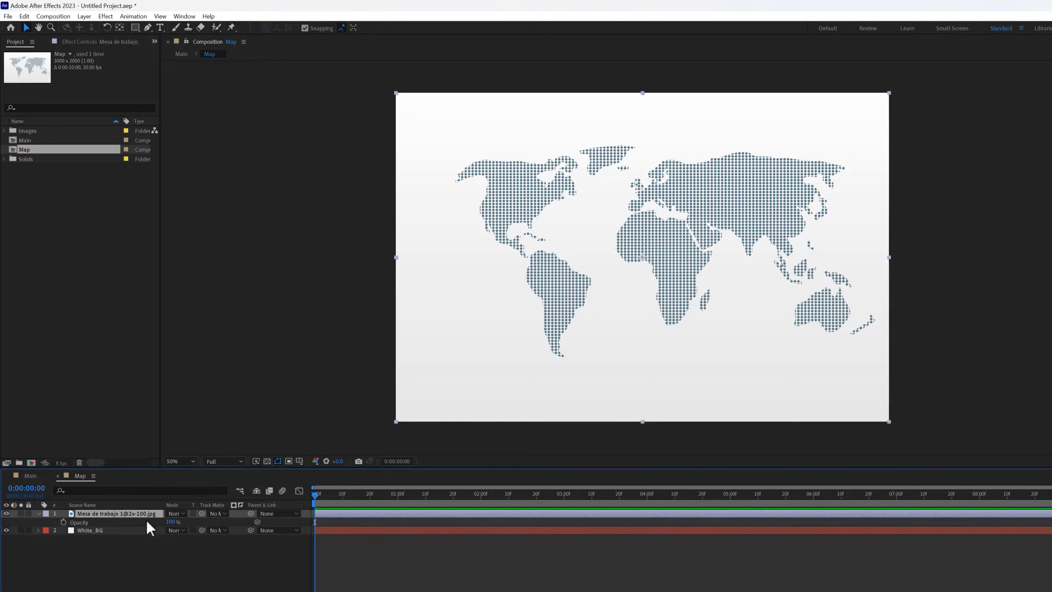
click(173, 521)
text(40)
key(Return)
click(198, 579)
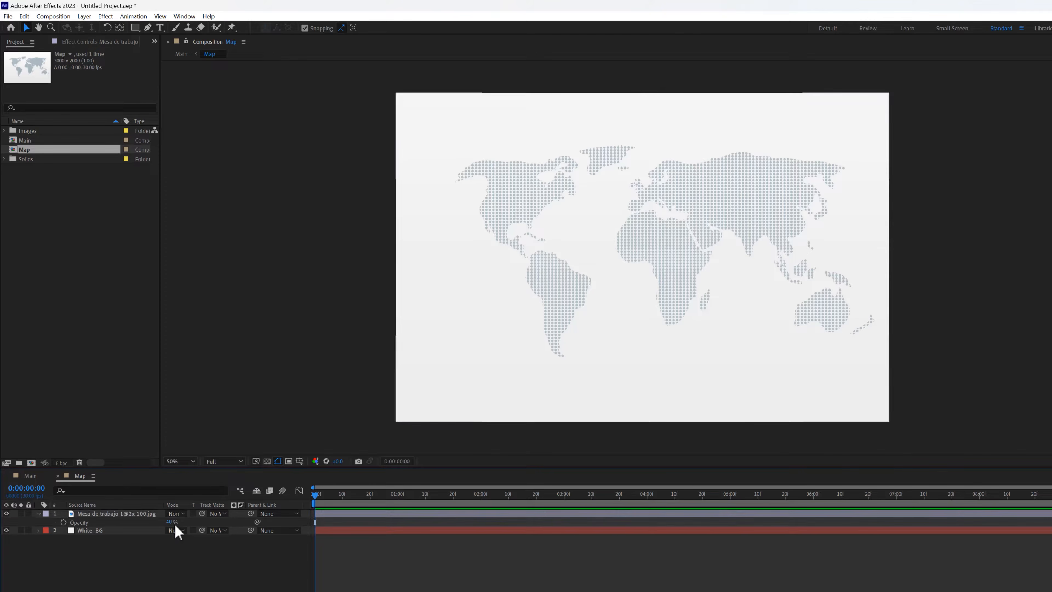
click(171, 522)
text(50)
key(Return)
scroll(627, 289, up, 2)
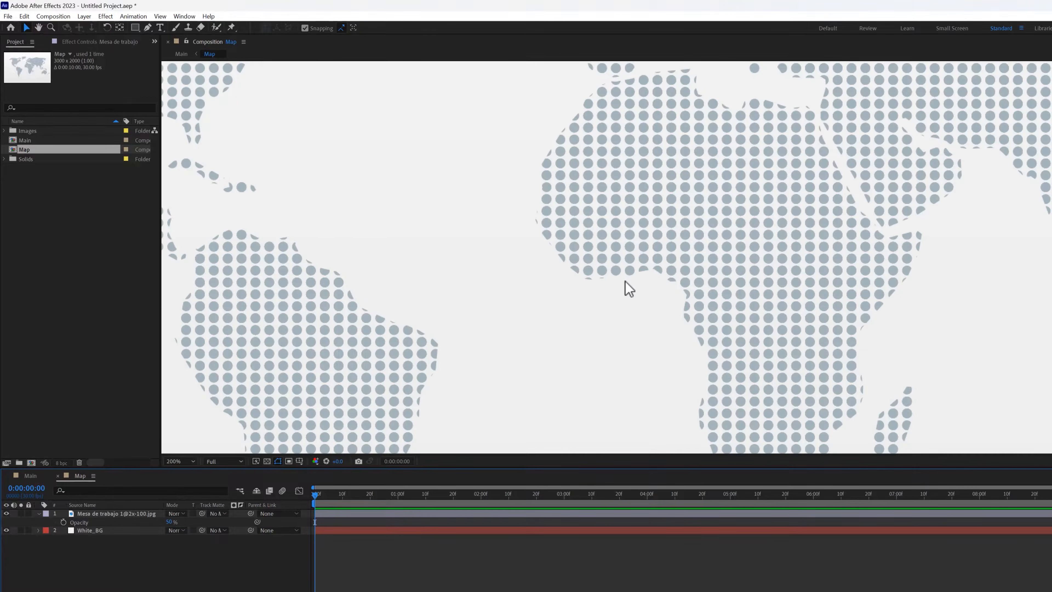
scroll(629, 289, up, 1)
scroll(739, 220, down, 4)
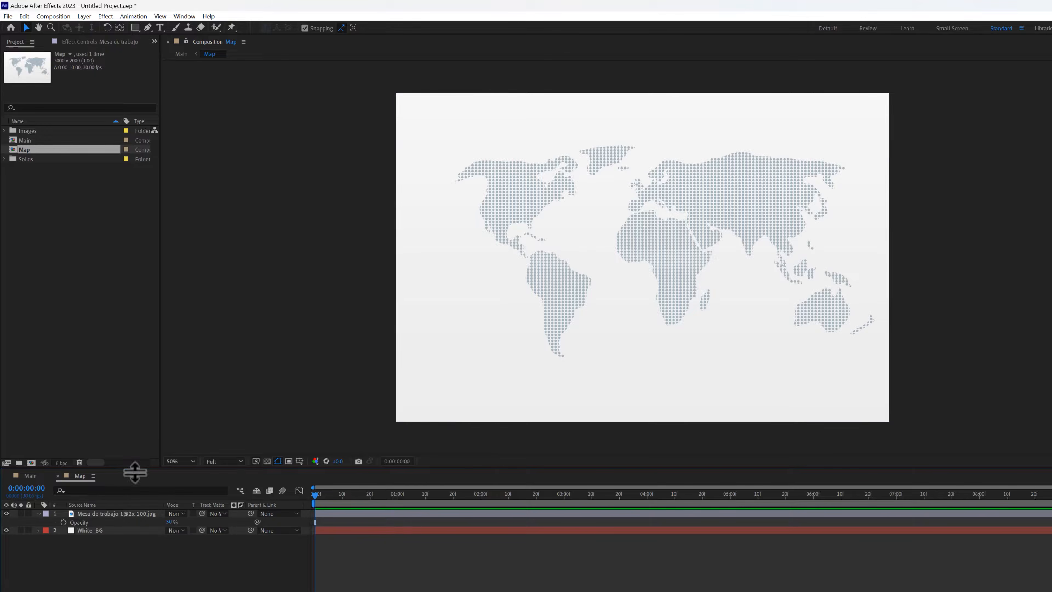
click(39, 514)
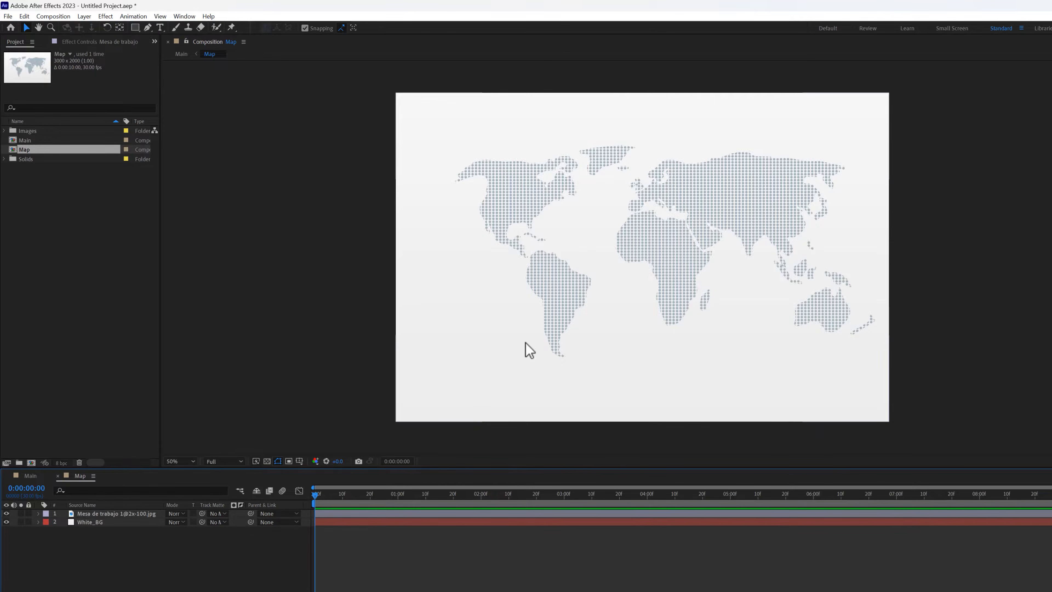
Add a two-node camera named Camera 1 with the 28mm preset to the Main composition
click(30, 476)
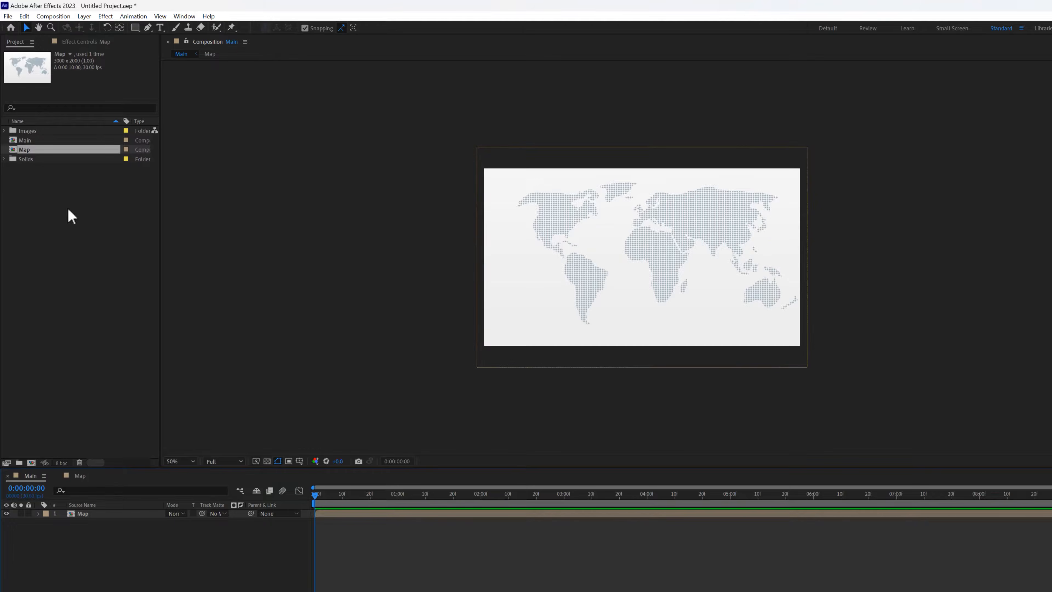
click(84, 17)
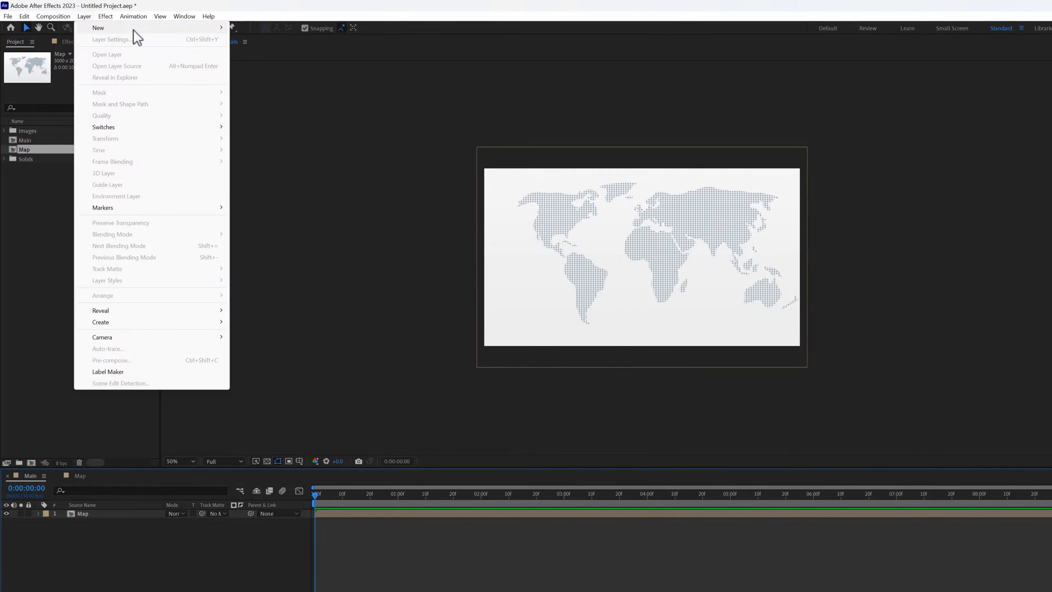
mouse_move(134, 30)
click(258, 62)
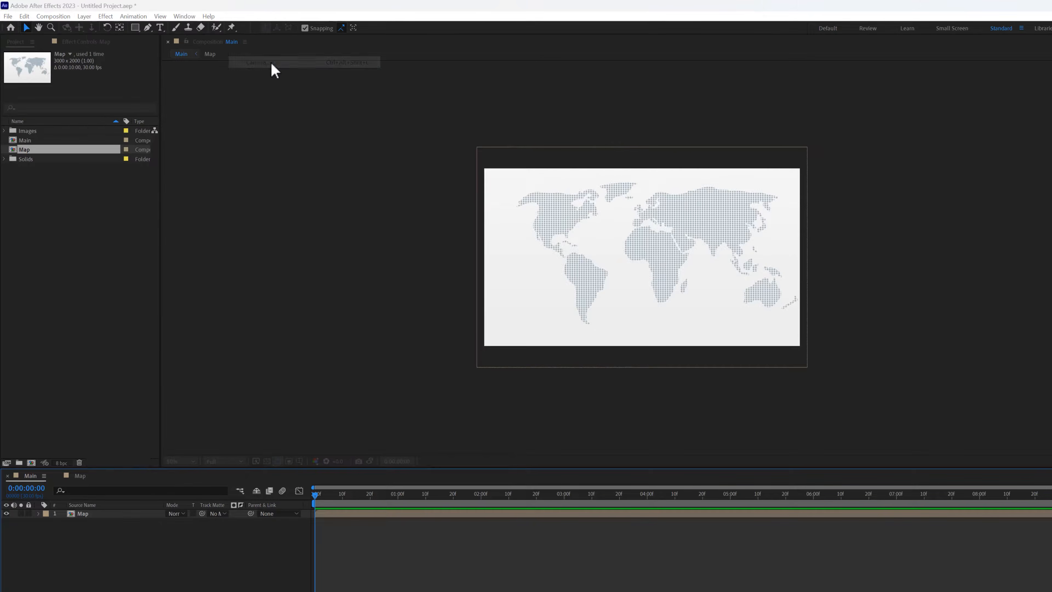
click(450, 188)
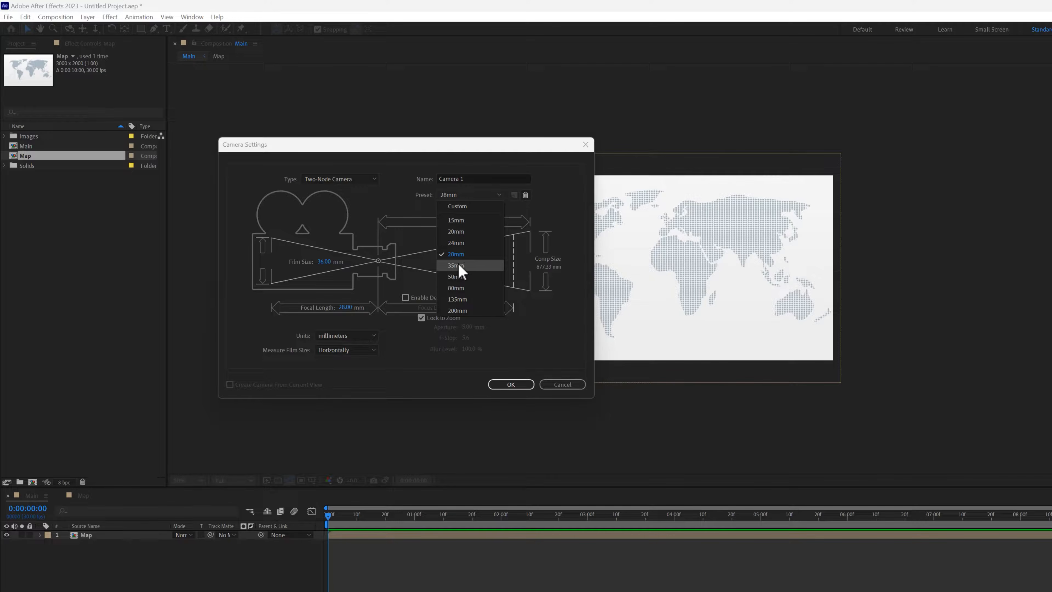
click(457, 256)
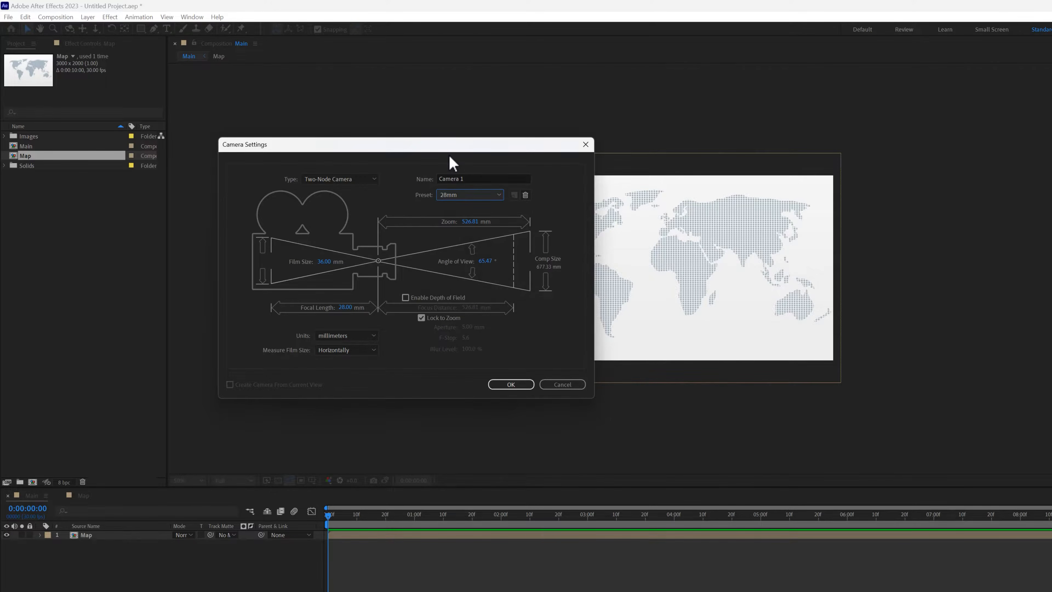
click(513, 384)
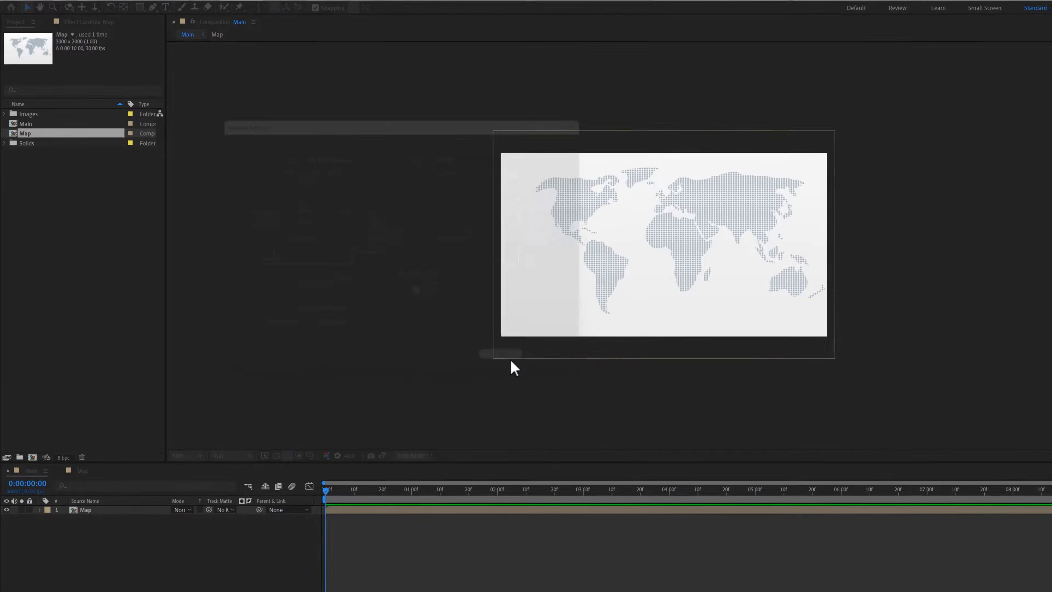
Turn the Map layer in the Main composition into a 3D layer
click(203, 586)
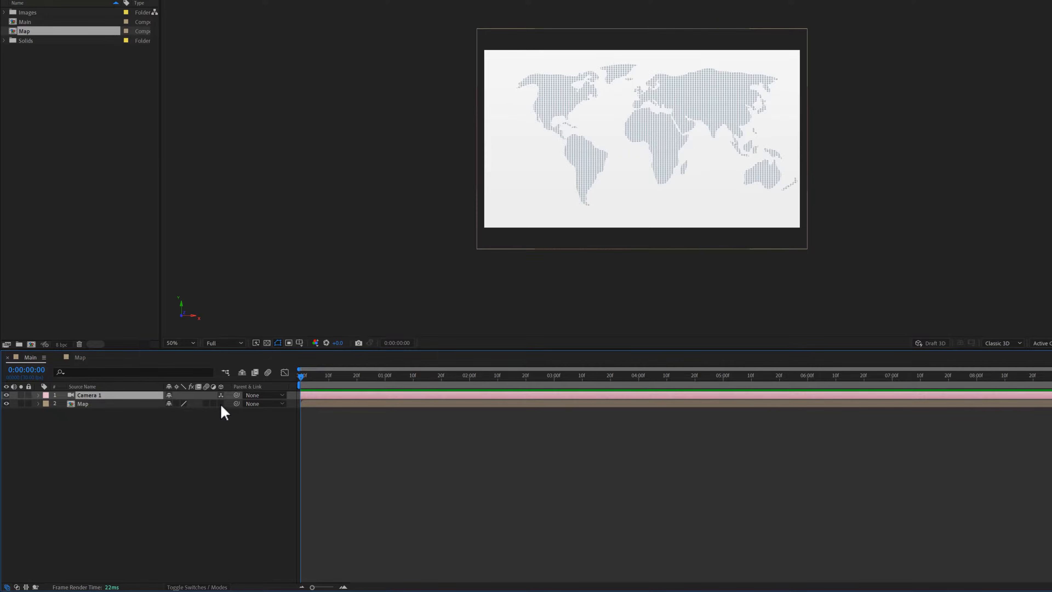
click(99, 405)
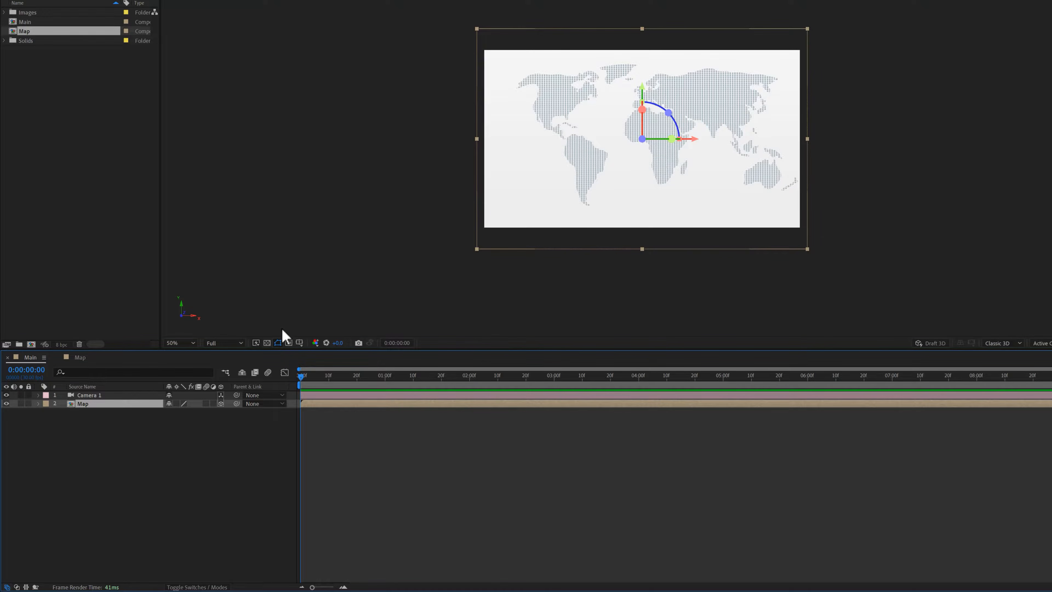
Try orbiting Camera 1 slightly around the map, and undo the camera movement
click(93, 395)
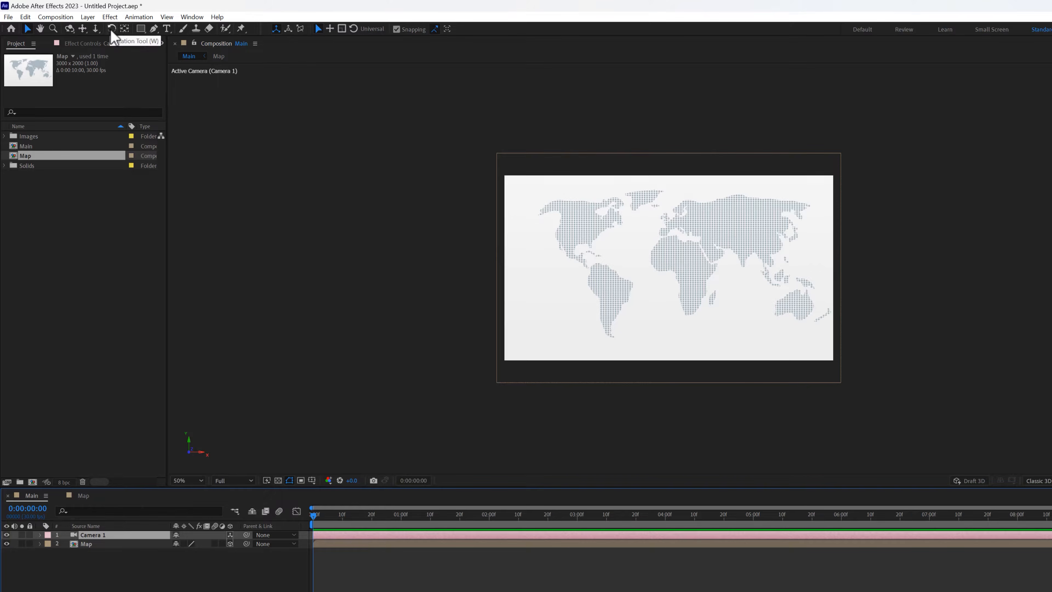
click(69, 28)
mouse_move(659, 242)
mouse_down()
mouse_move(648, 242)
mouse_move(674, 224)
mouse_move(667, 219)
mouse_move(654, 239)
mouse_move(678, 223)
mouse_move(674, 232)
mouse_move(691, 235)
mouse_move(658, 238)
mouse_up()
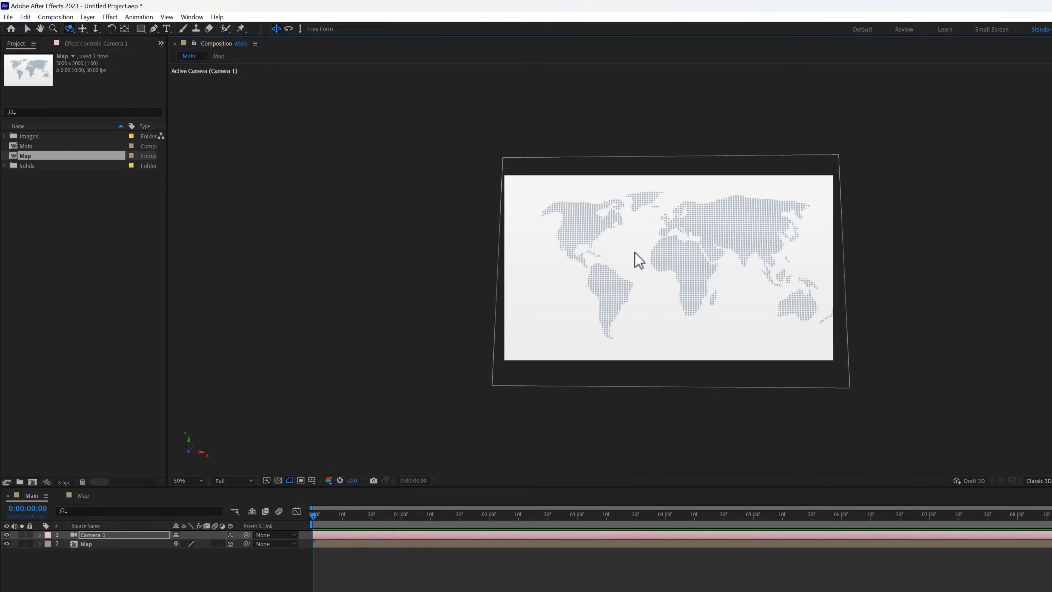
key(ctrl+z)
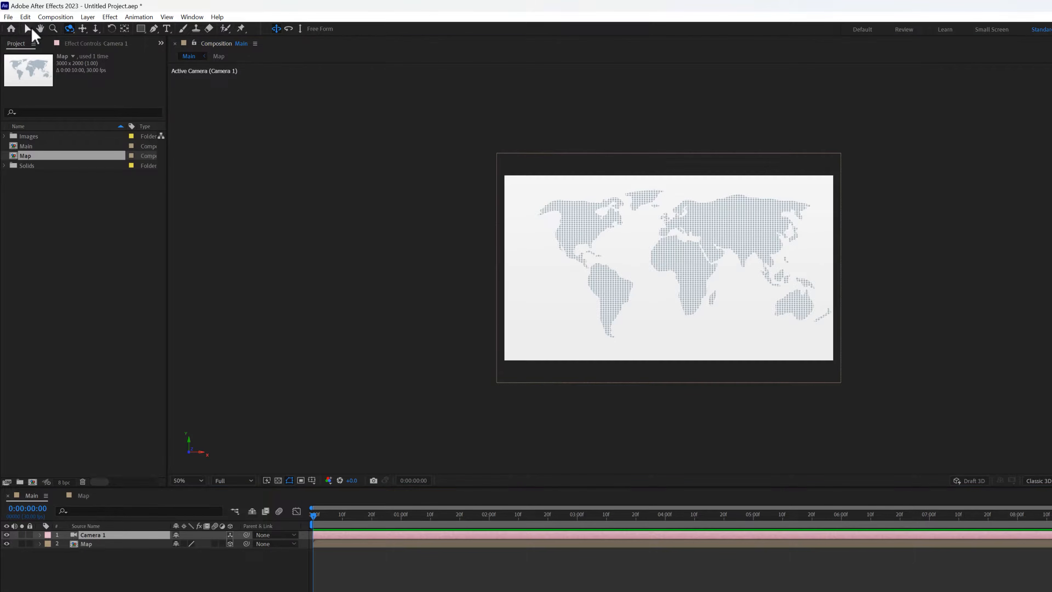
Add a 1920 × 1080 px solid named Line in dark blue 164693 to the Main composition
click(28, 28)
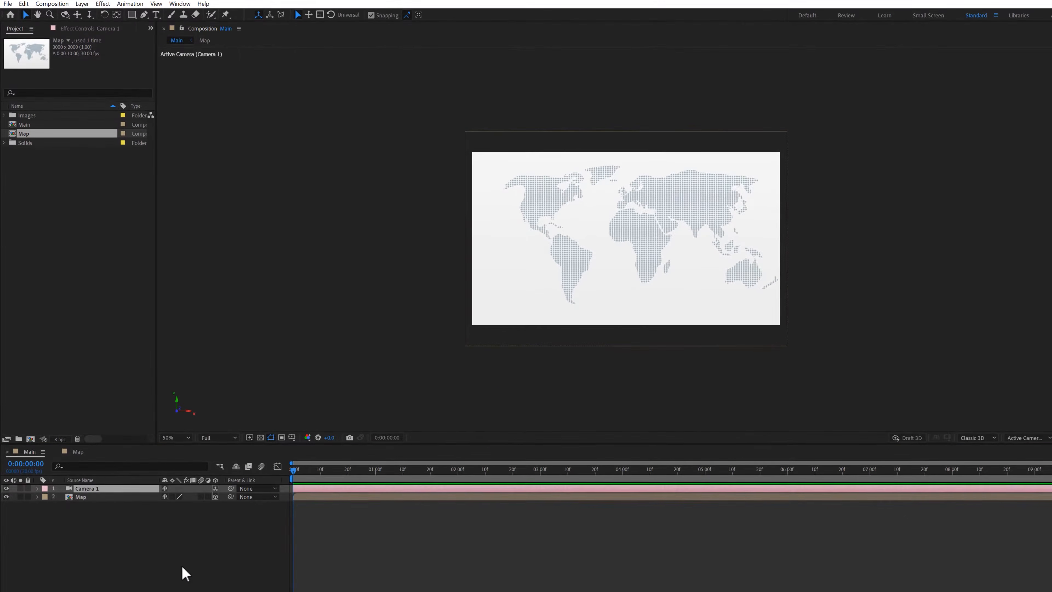
click(182, 567)
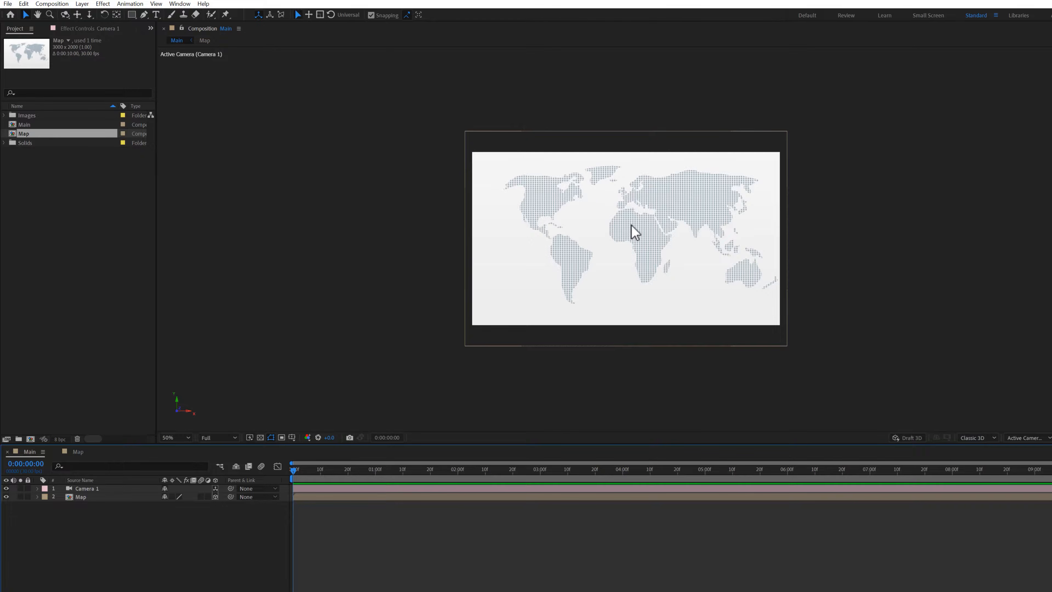
key(period)
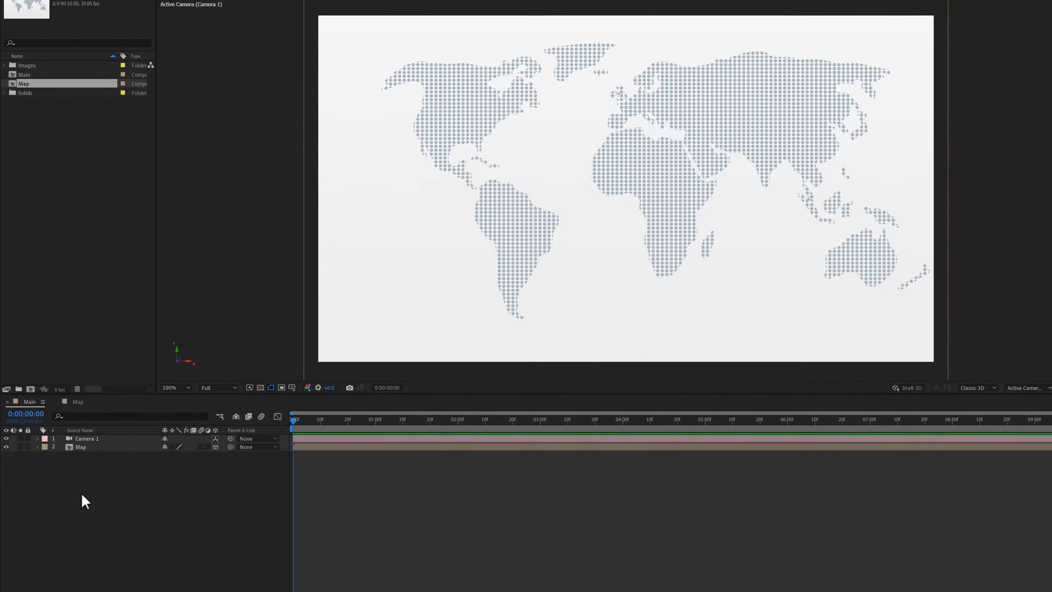
right_click(82, 544)
mouse_move(163, 462)
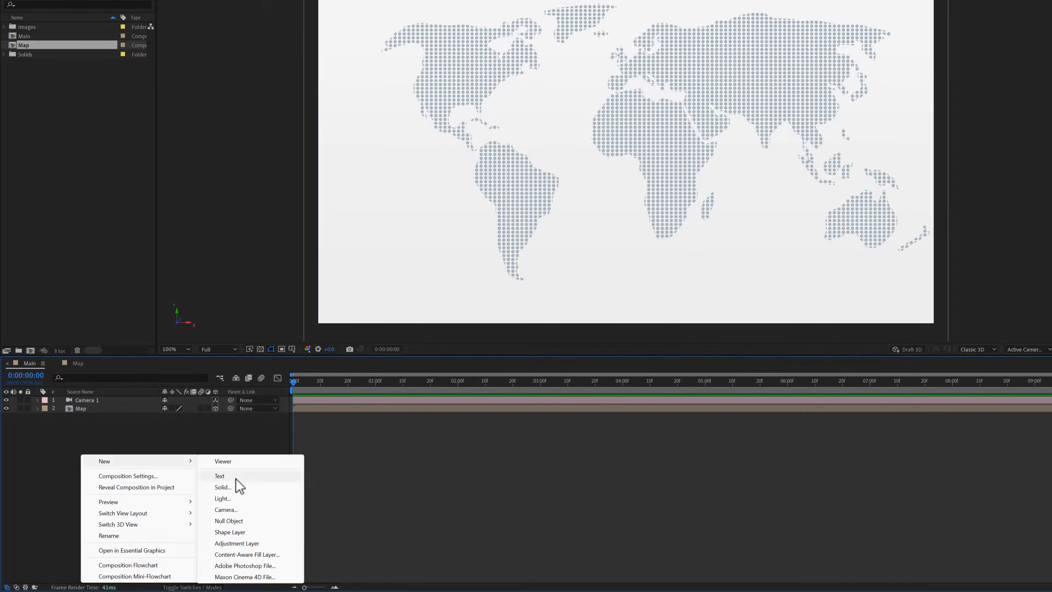
click(233, 474)
drag(294, 64, 384, 71)
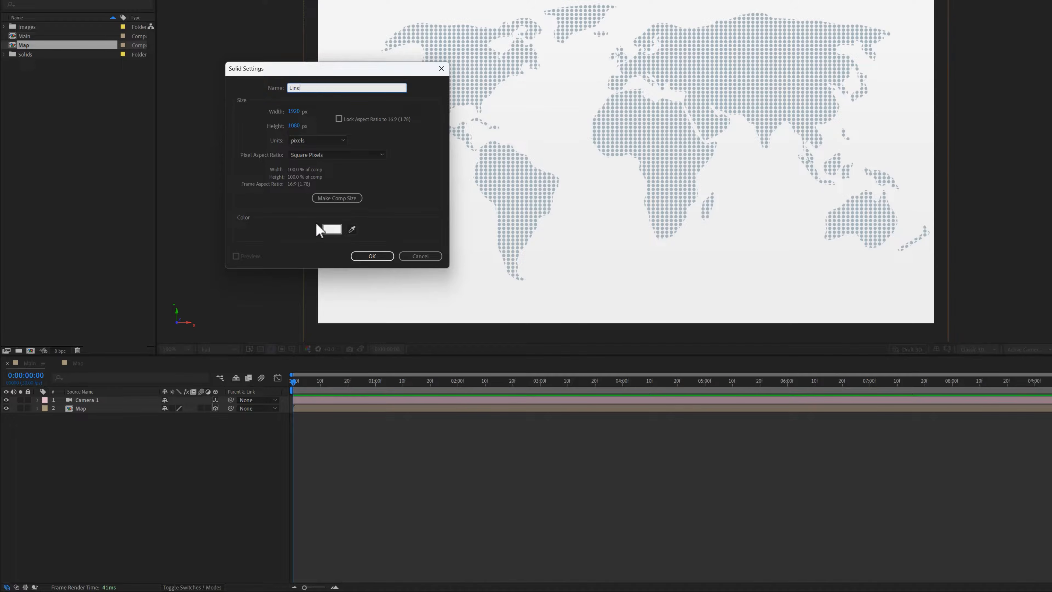
click(329, 229)
click(272, 163)
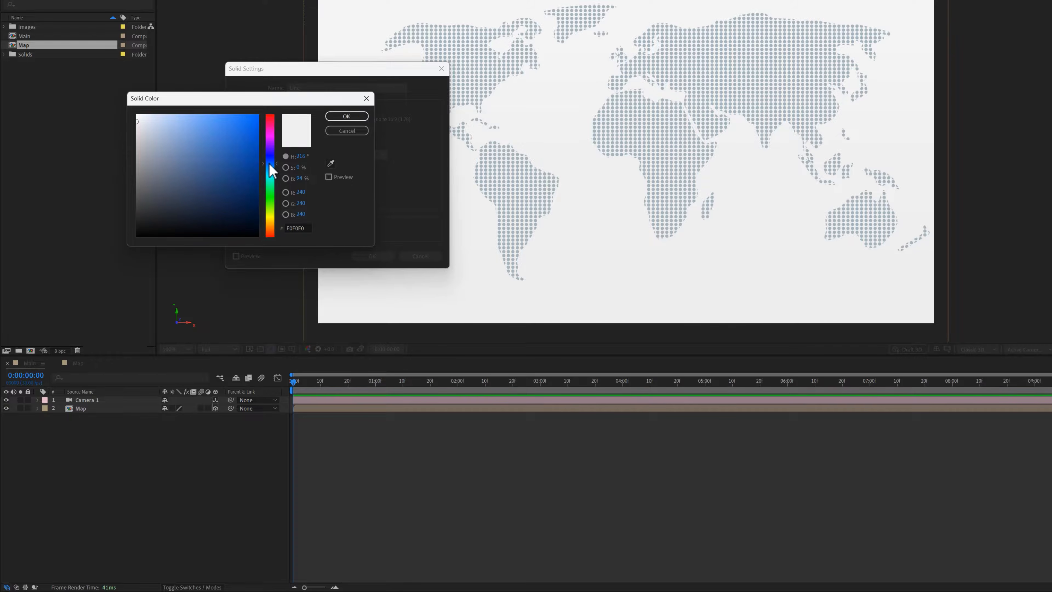
drag(249, 151, 240, 166)
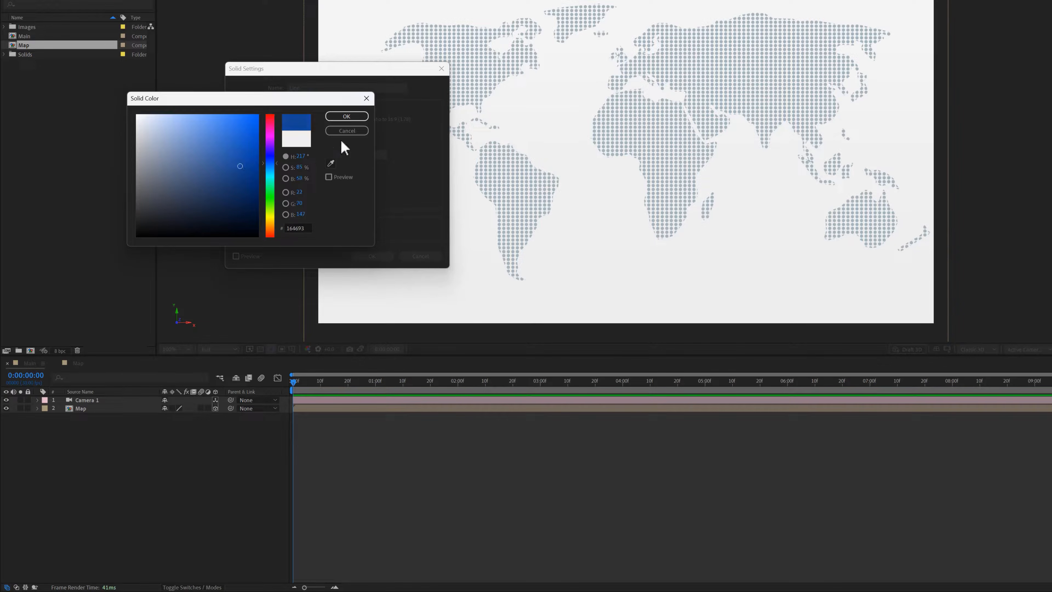
click(347, 117)
click(373, 256)
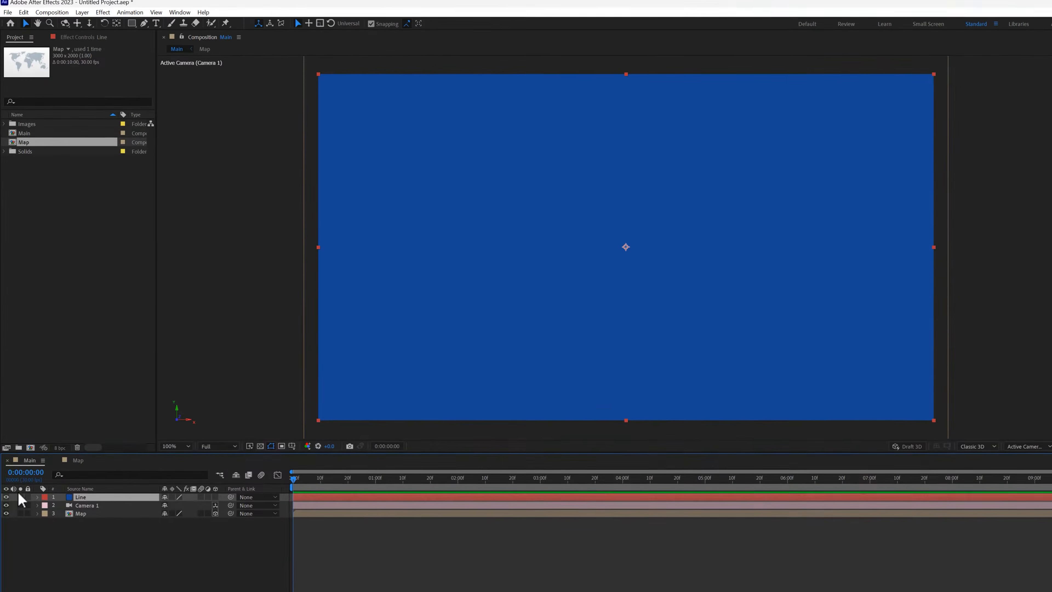
Hide the Line solid and start a mask path on it with a curved Pen tool point over North America
click(6, 500)
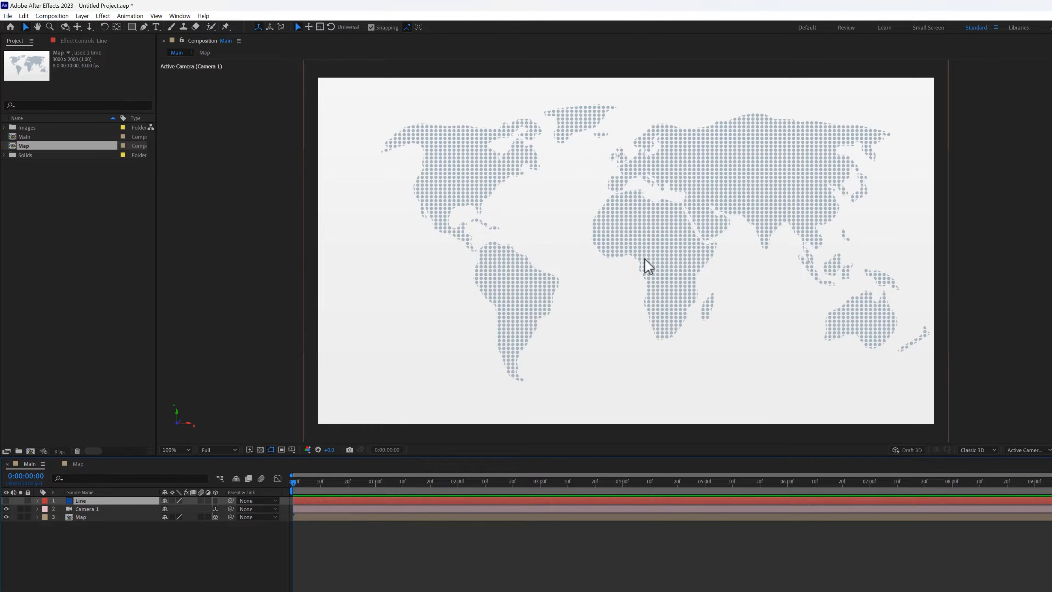
click(6, 501)
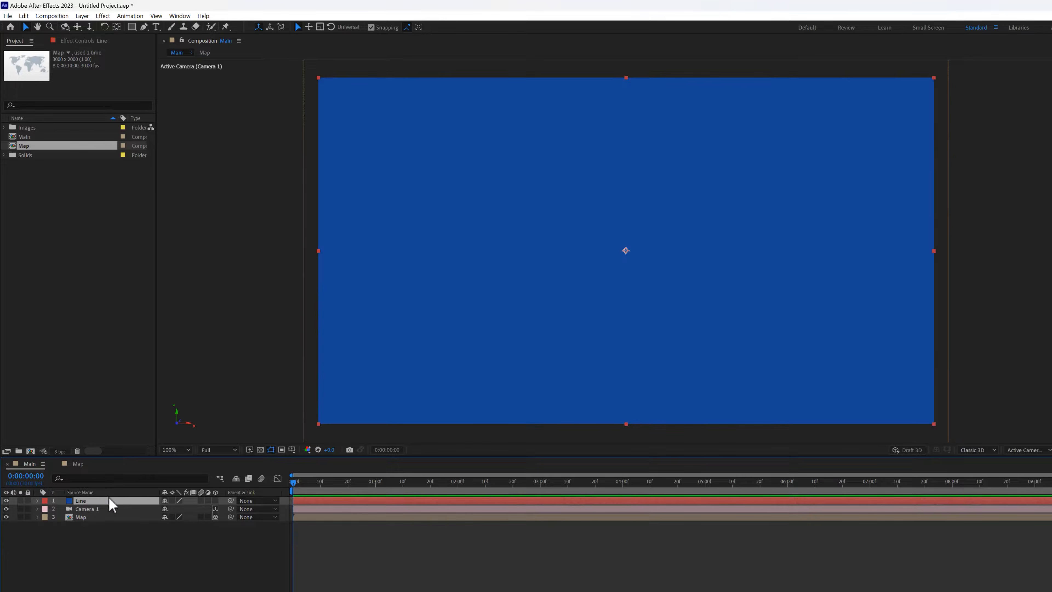
click(144, 27)
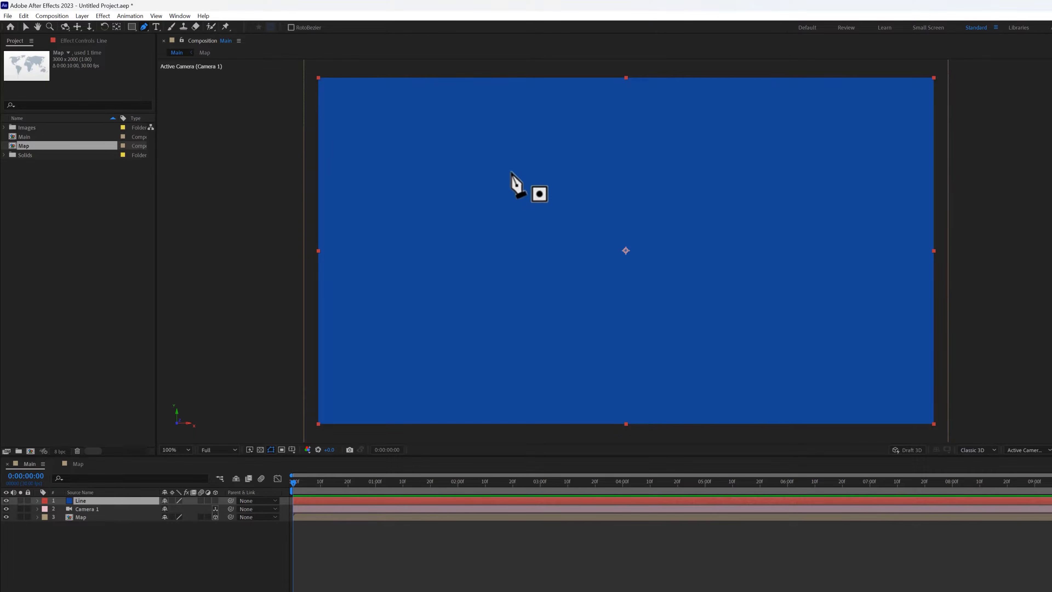
click(7, 501)
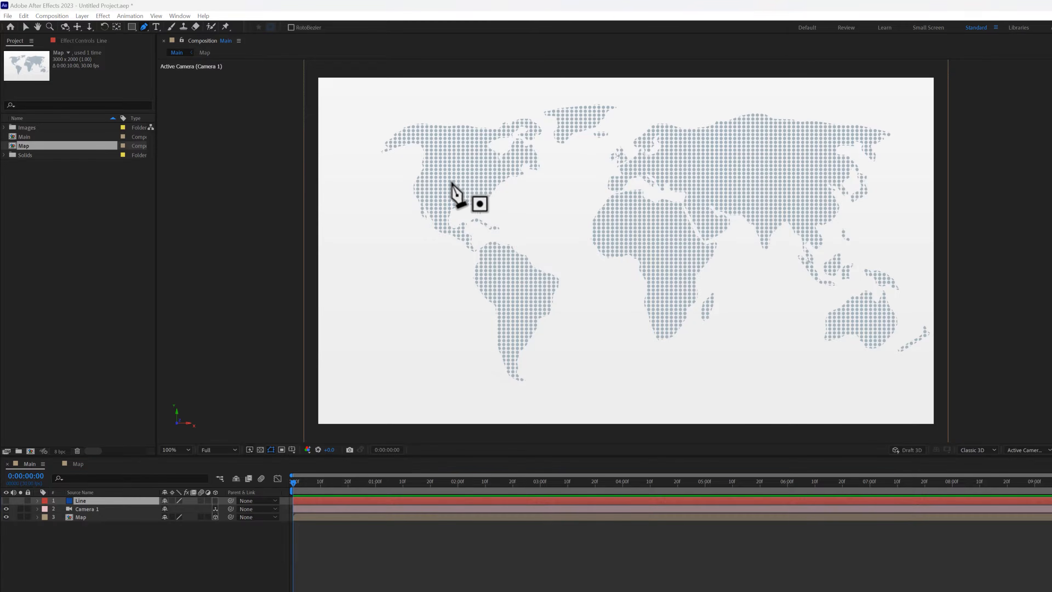
drag(452, 179, 481, 166)
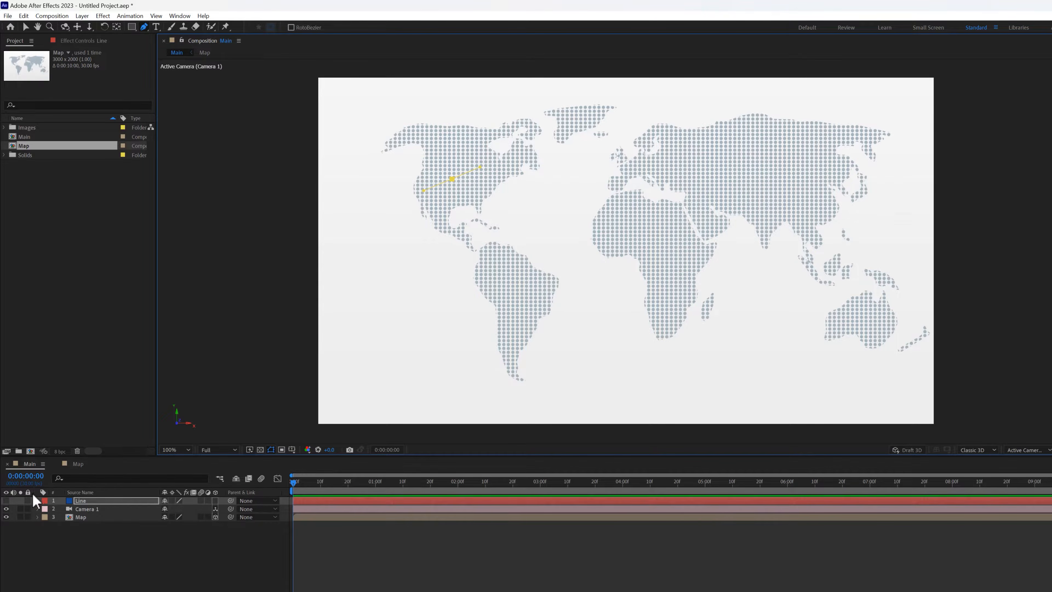
Reveal the Line layer's mask properties and change the mask's outline color to pure red, FF0000
key(m)
click(61, 509)
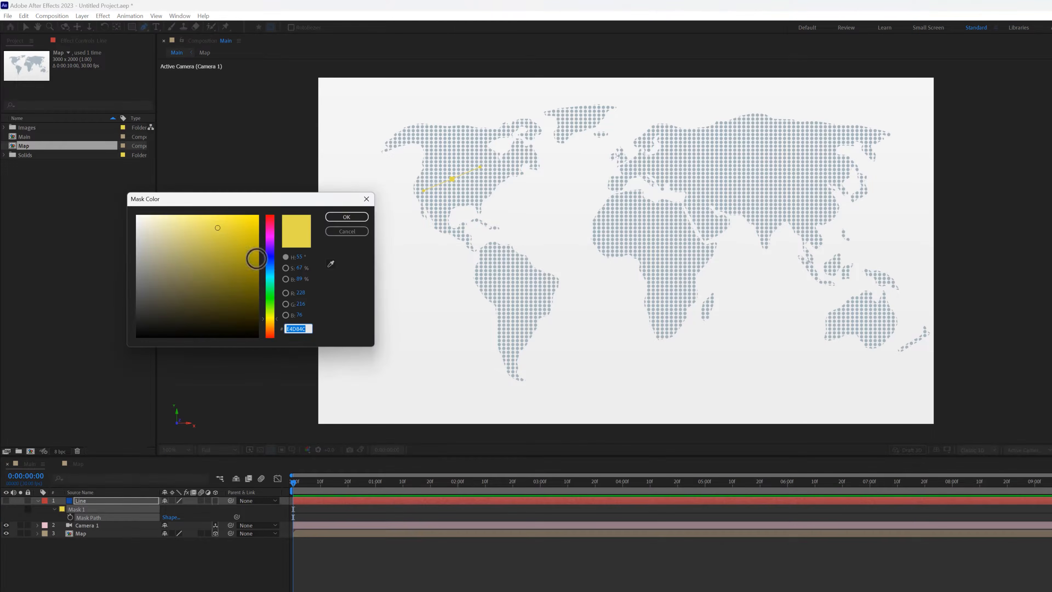
click(270, 216)
click(257, 216)
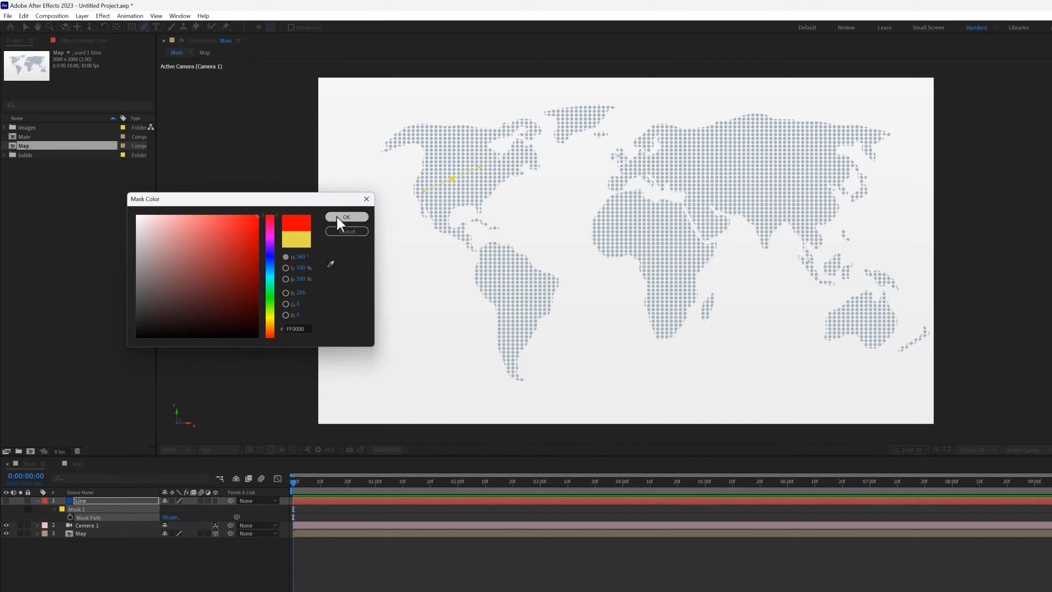
click(347, 217)
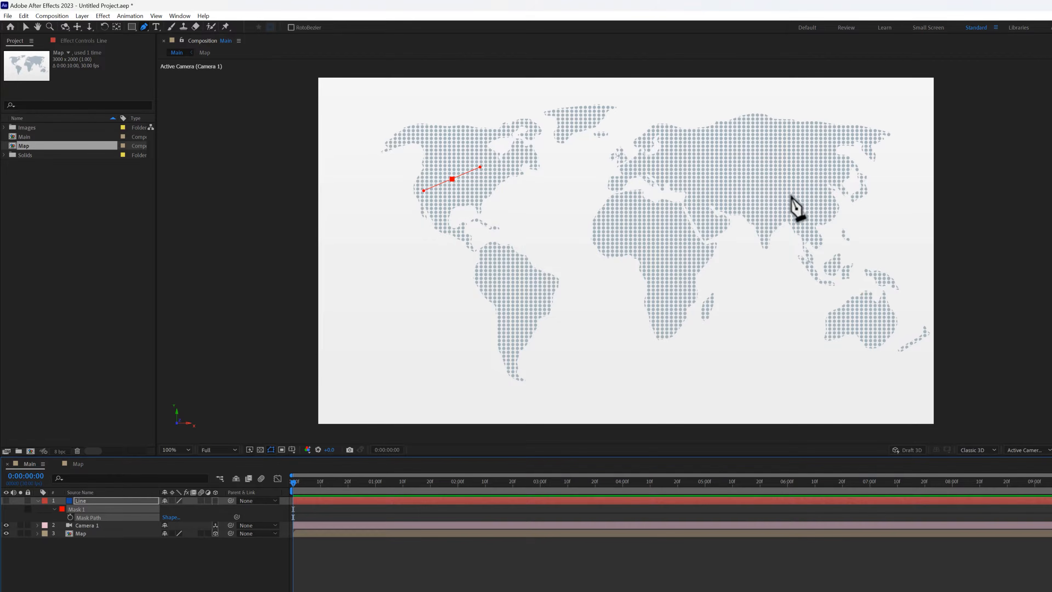
Continue the mask path as an arc to Central Asia and a second curve back to West Africa, leaving it open
drag(768, 194, 748, 202)
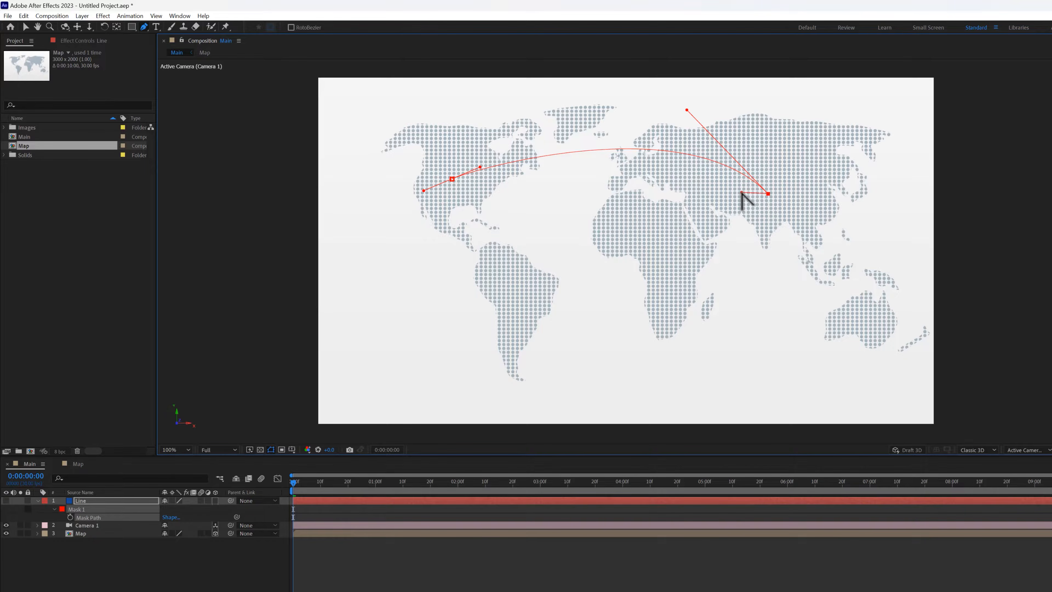
drag(742, 192, 741, 193)
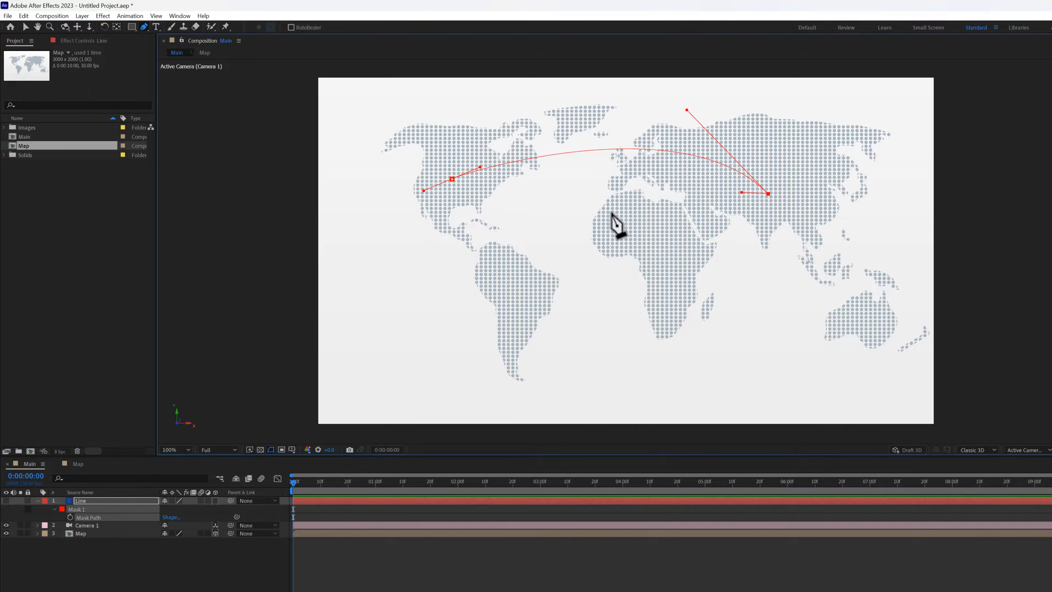
click(628, 242)
drag(636, 241, 621, 291)
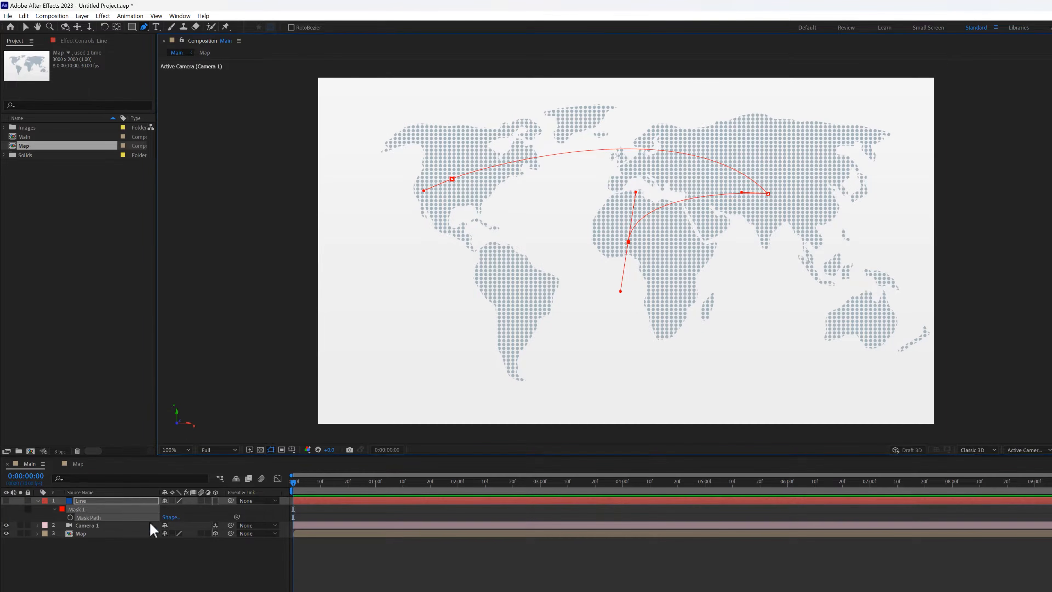
click(113, 570)
Apply the Stroke effect to the Line layer and make the layer visible again
click(103, 501)
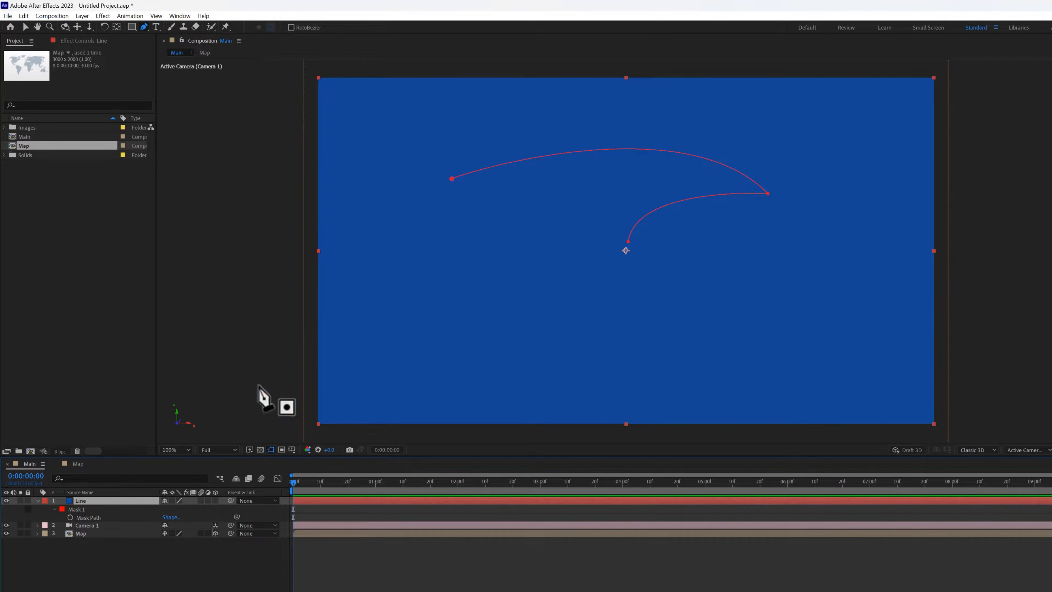
click(6, 501)
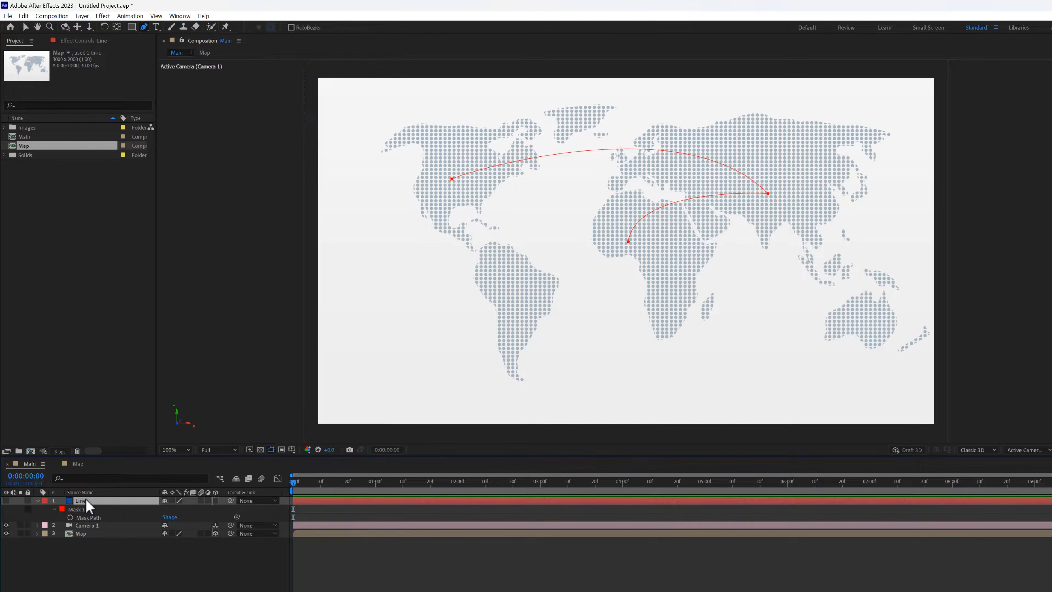
key(ctrl+space)
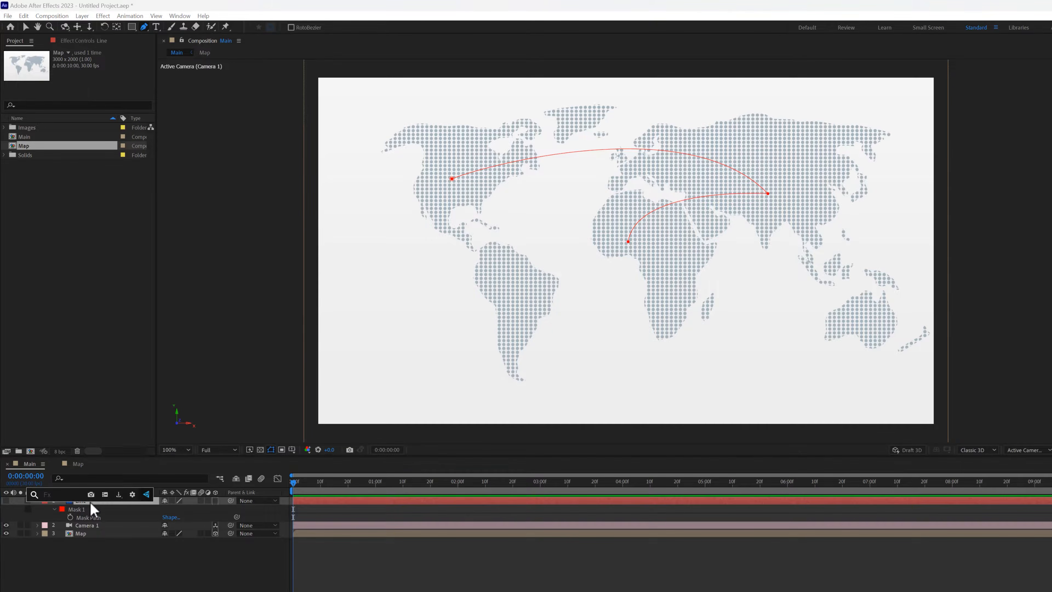
text(stroke)
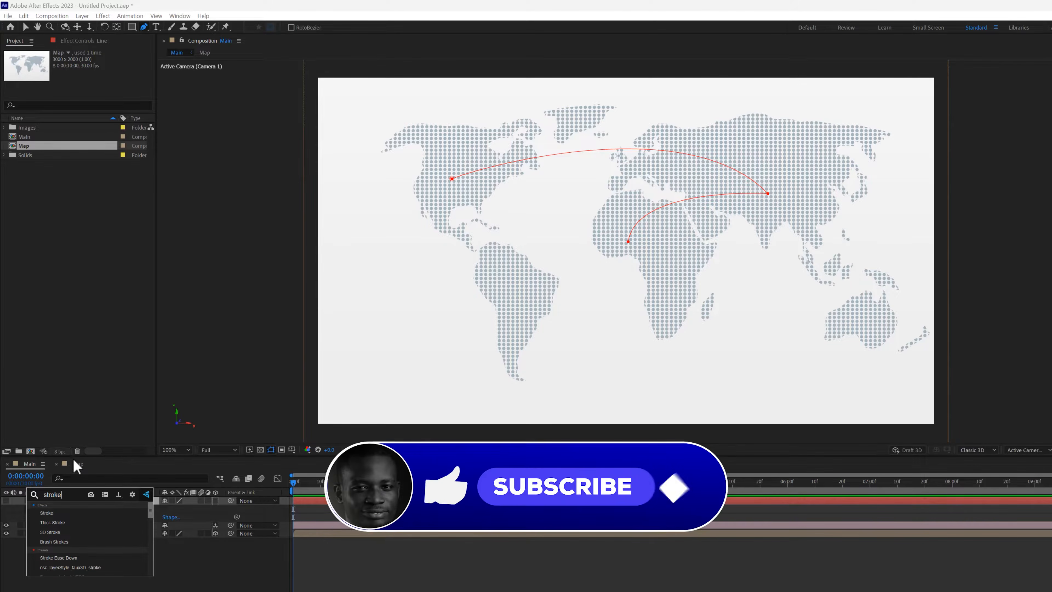
click(58, 513)
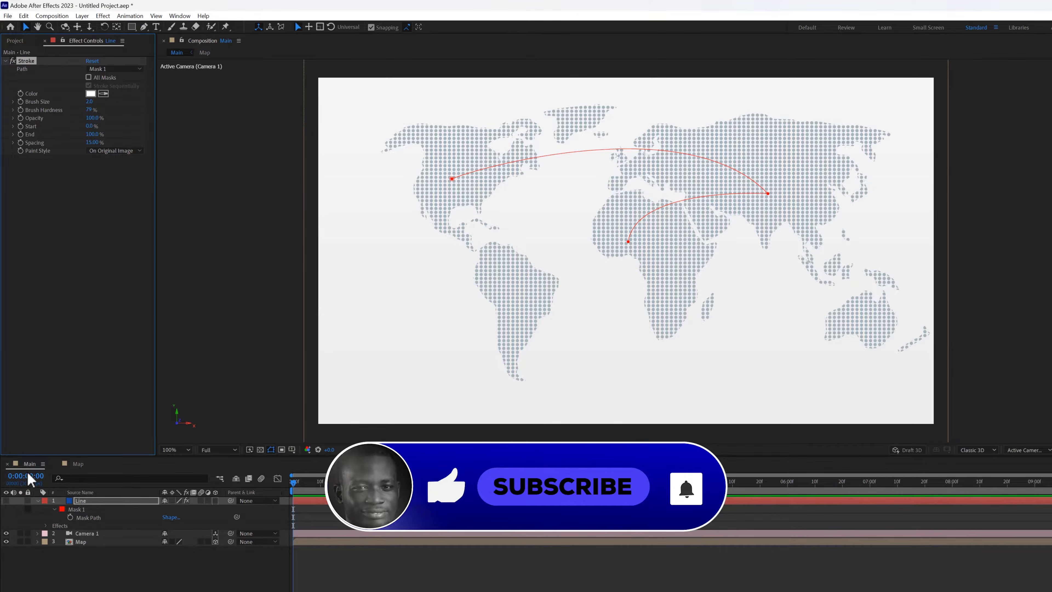
click(6, 500)
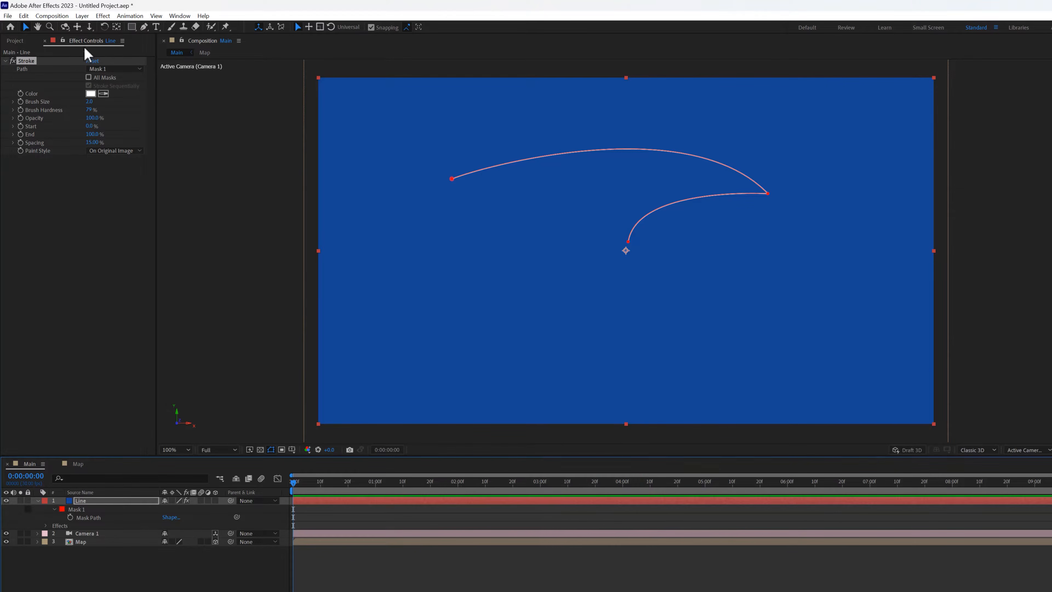
Place the effect controls side by side with the project contents and set the stroke color to 28399F
drag(85, 42, 152, 89)
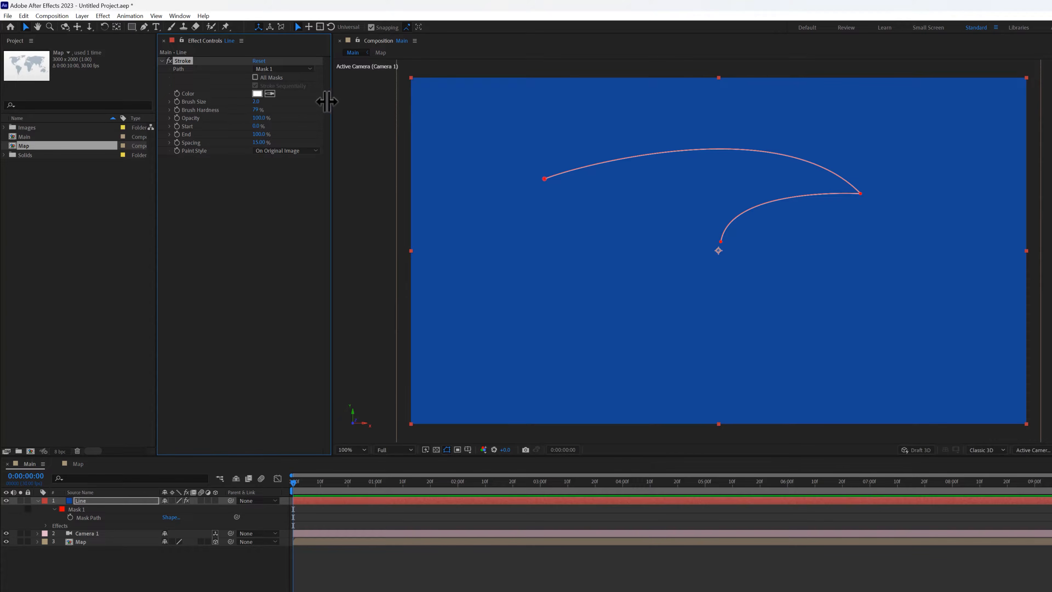
drag(329, 103, 327, 101)
click(254, 94)
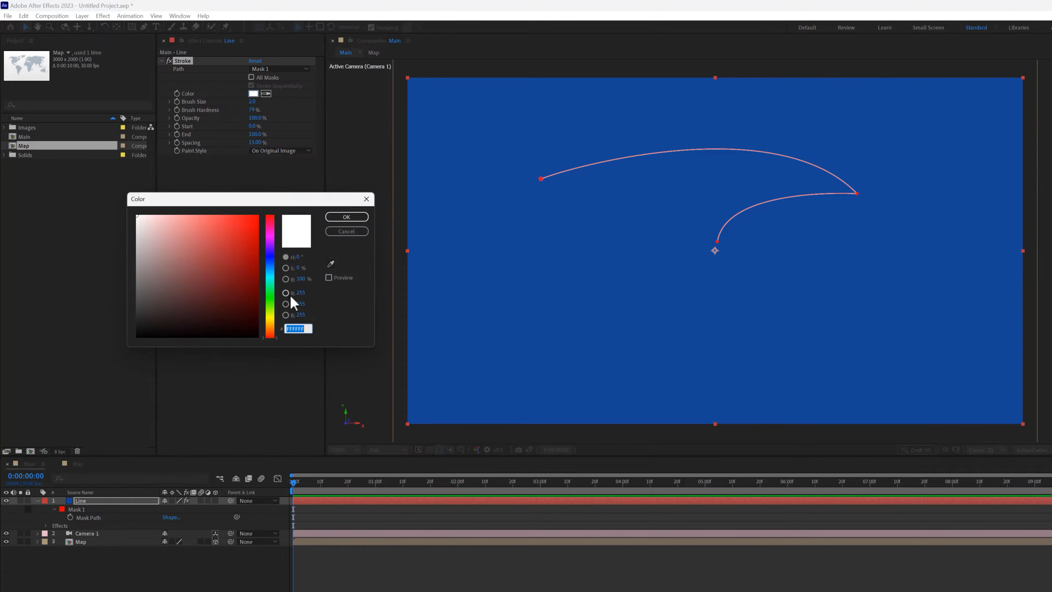
text(28399F)
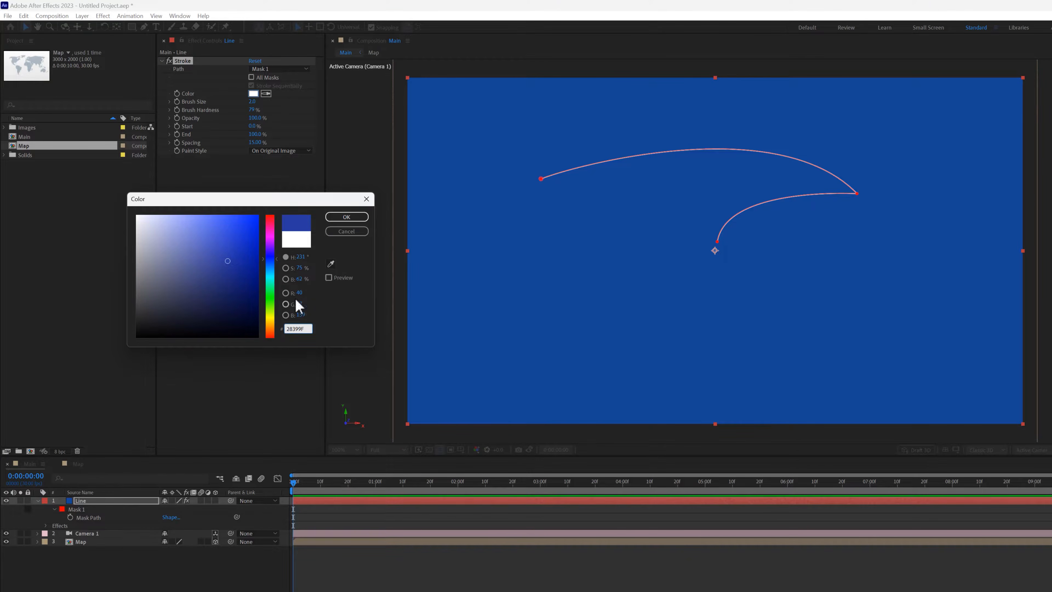
click(342, 216)
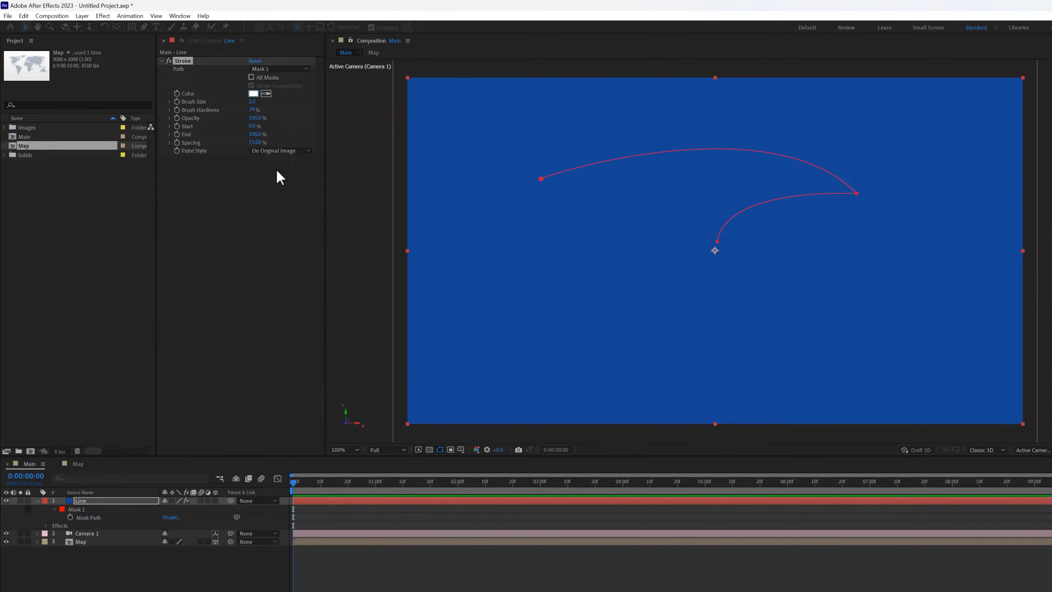
Set the stroke's brush size to 5 and its paint style to On Transparent
click(251, 101)
text(5)
key(Return)
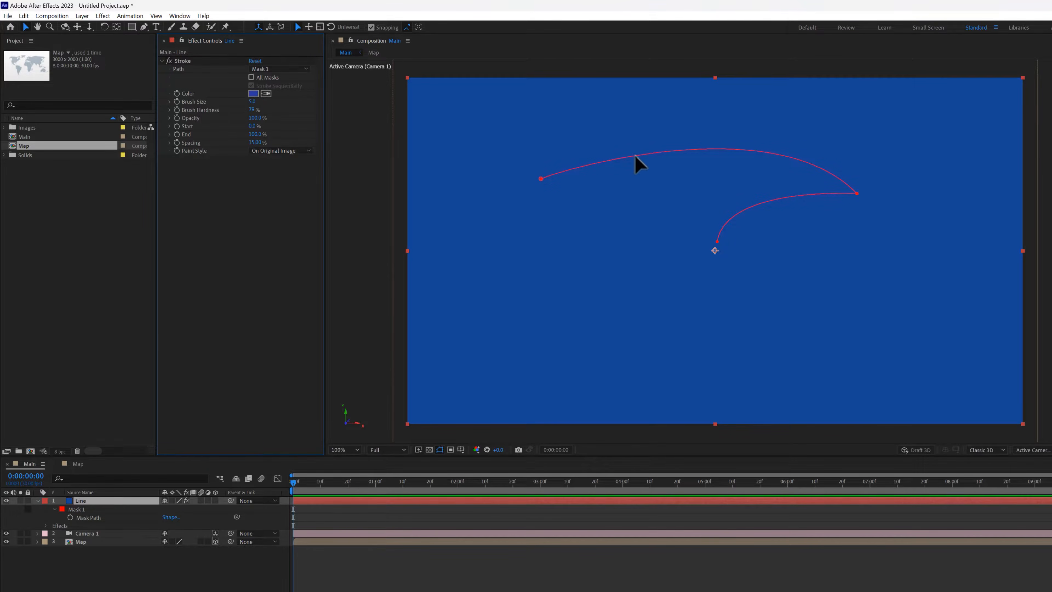
scroll(636, 156, up, 1)
scroll(431, 115, down, 1)
click(267, 151)
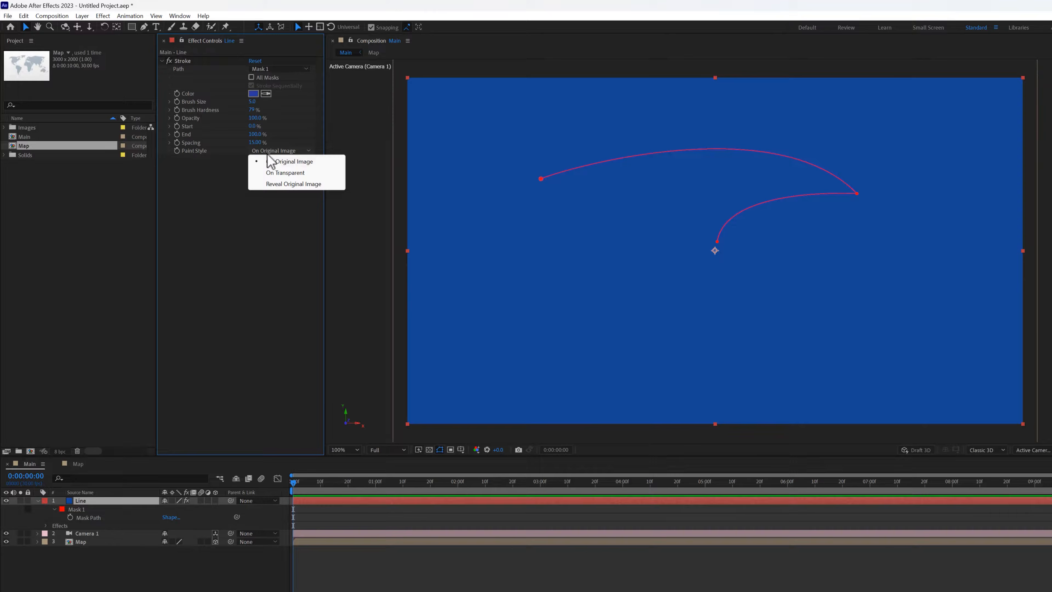
click(279, 173)
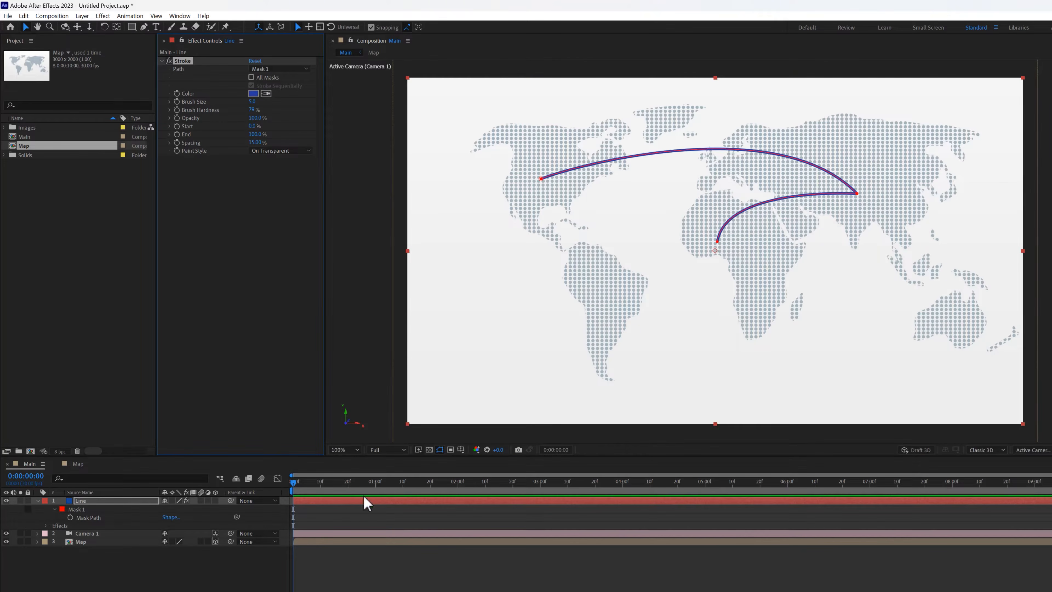
click(434, 545)
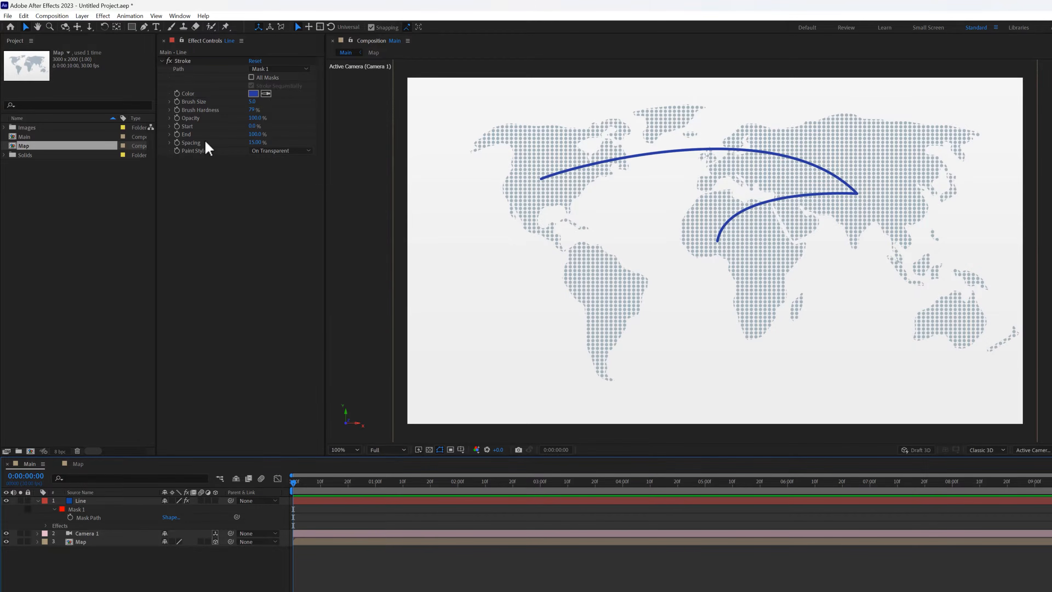
Raise the stroke's spacing to 100% to turn the route line into separate dots
drag(253, 142, 421, 141)
key(period)
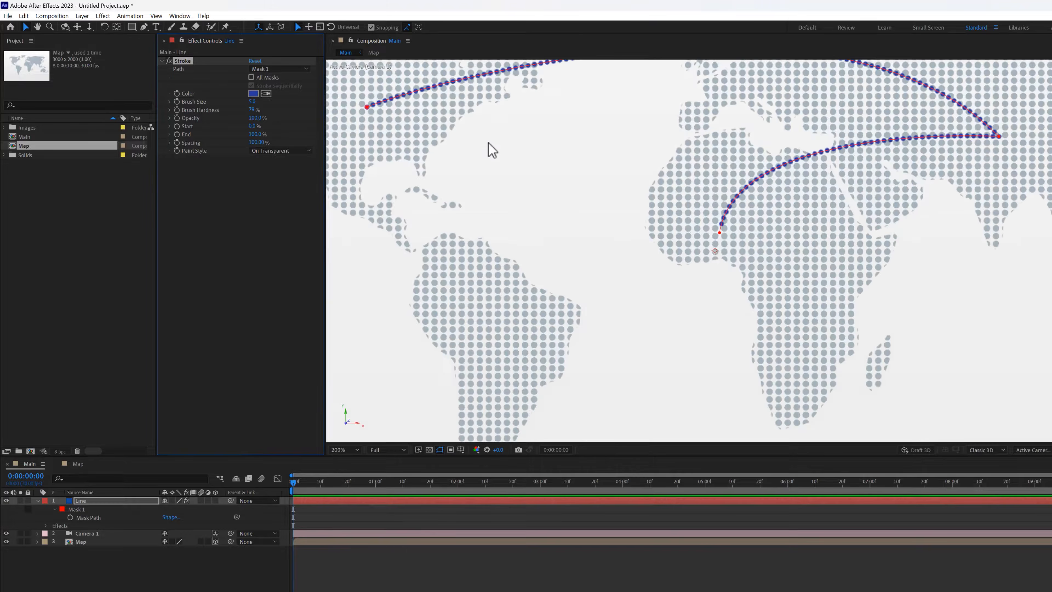
drag(488, 136, 489, 248)
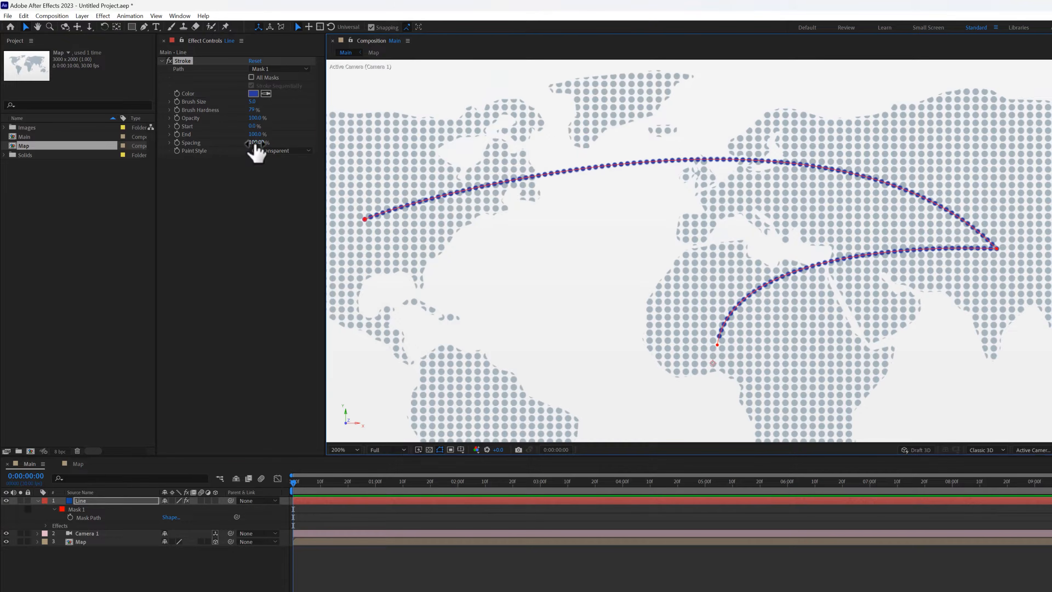
Set the stroke's End value on the Line layer to 0% and start keyframing it at 0 seconds
click(274, 193)
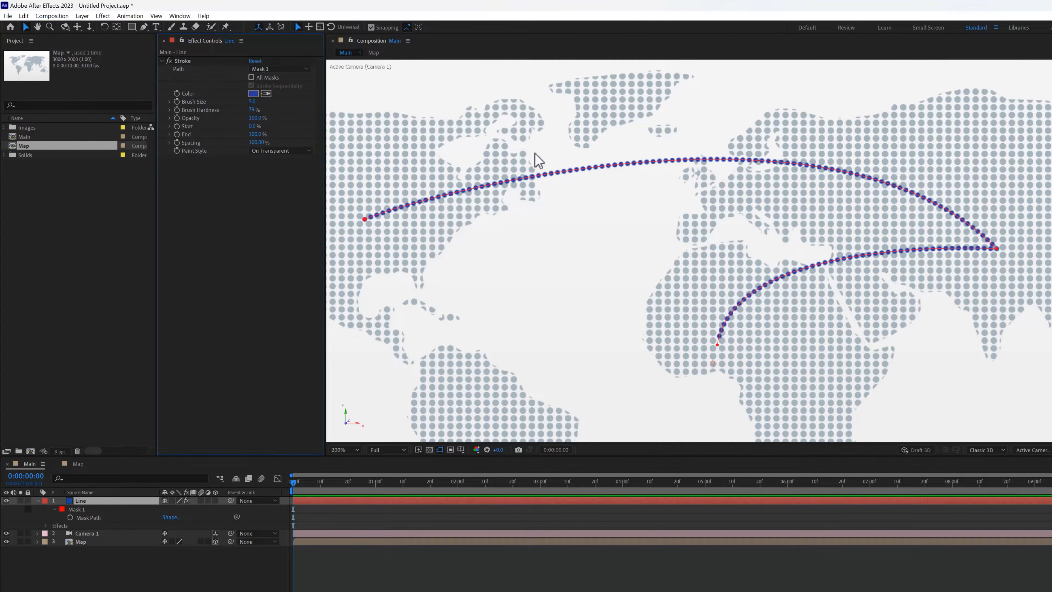
key(comma)
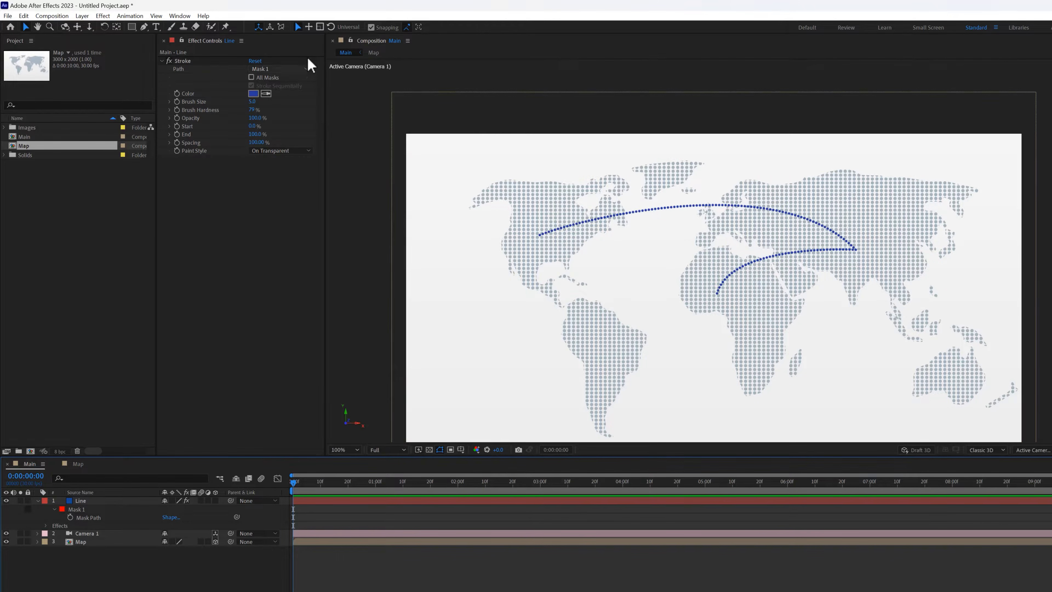
click(184, 135)
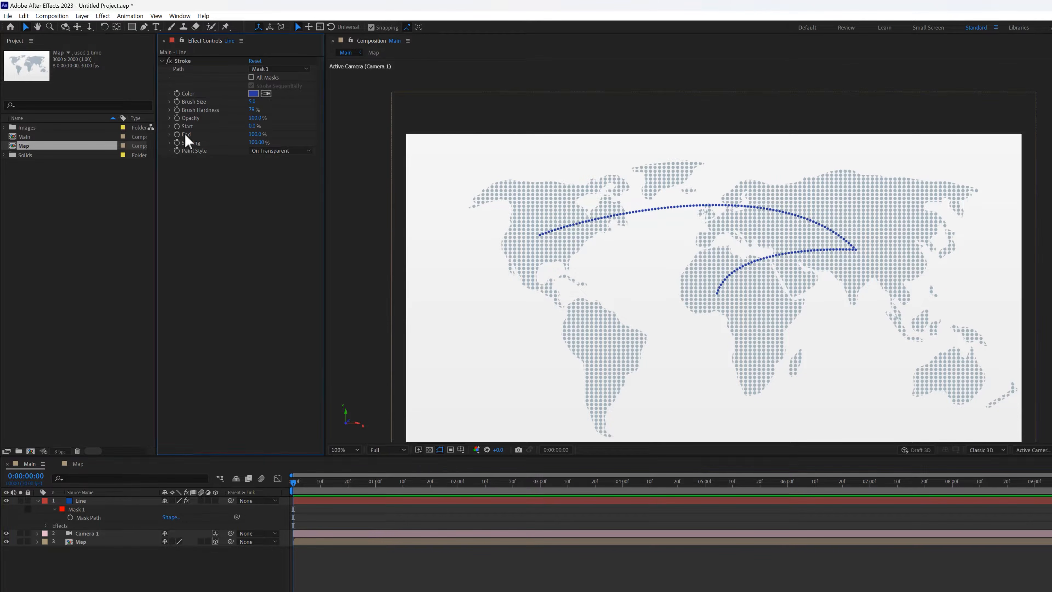
mouse_move(259, 134)
mouse_down()
mouse_move(188, 139)
mouse_move(269, 139)
mouse_move(198, 135)
mouse_up()
drag(294, 482, 269, 477)
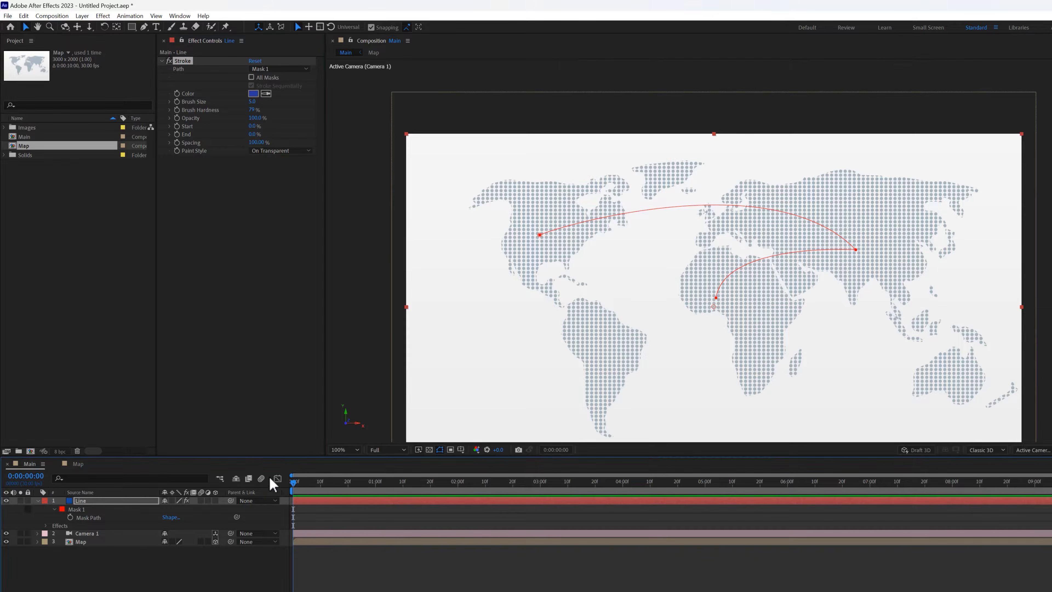
click(177, 134)
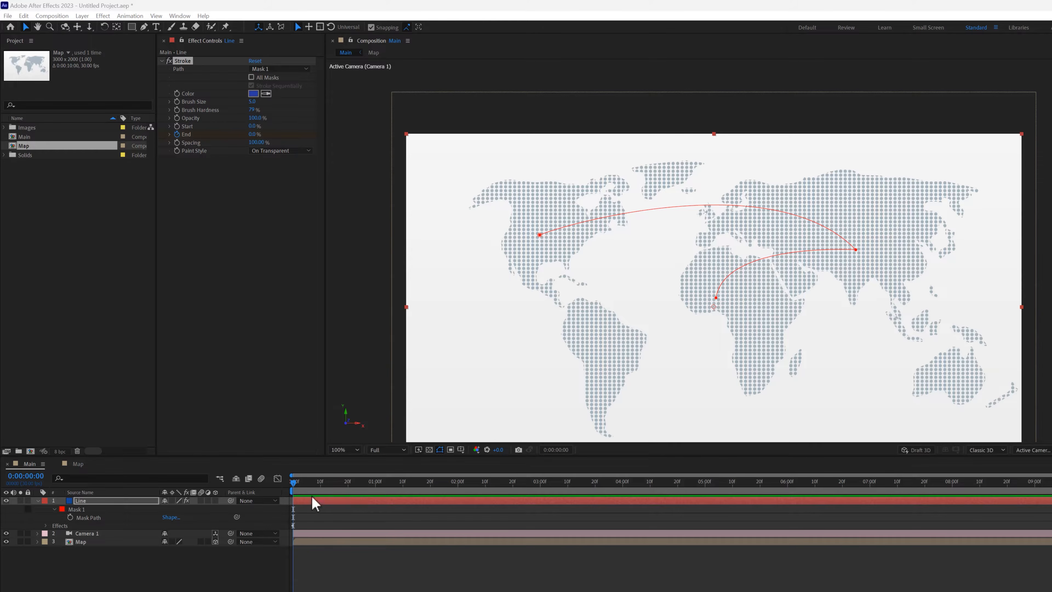
At 3 seconds, set the stroke's End to 68.5% so the dots reach exactly the route's corner point in Asia
drag(306, 481, 540, 495)
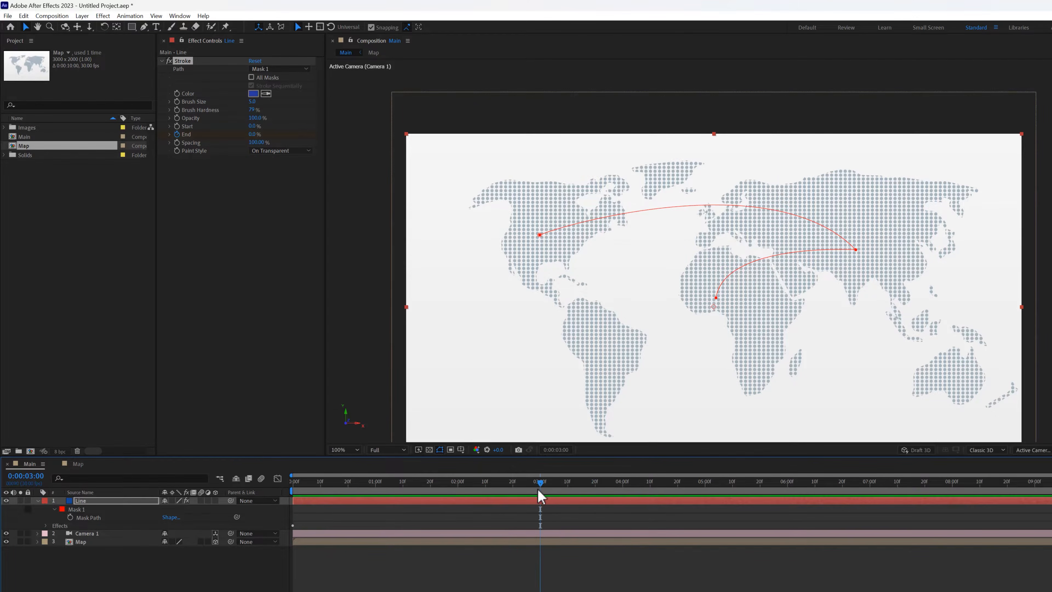
drag(254, 134, 294, 134)
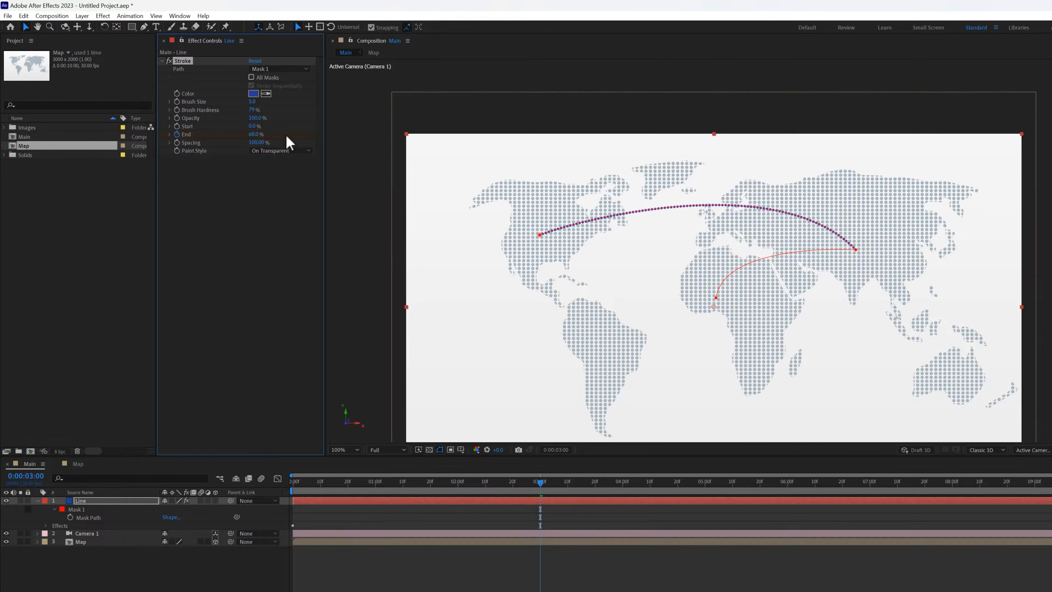
scroll(880, 239, up, 1)
key(space)
drag(904, 260, 673, 271)
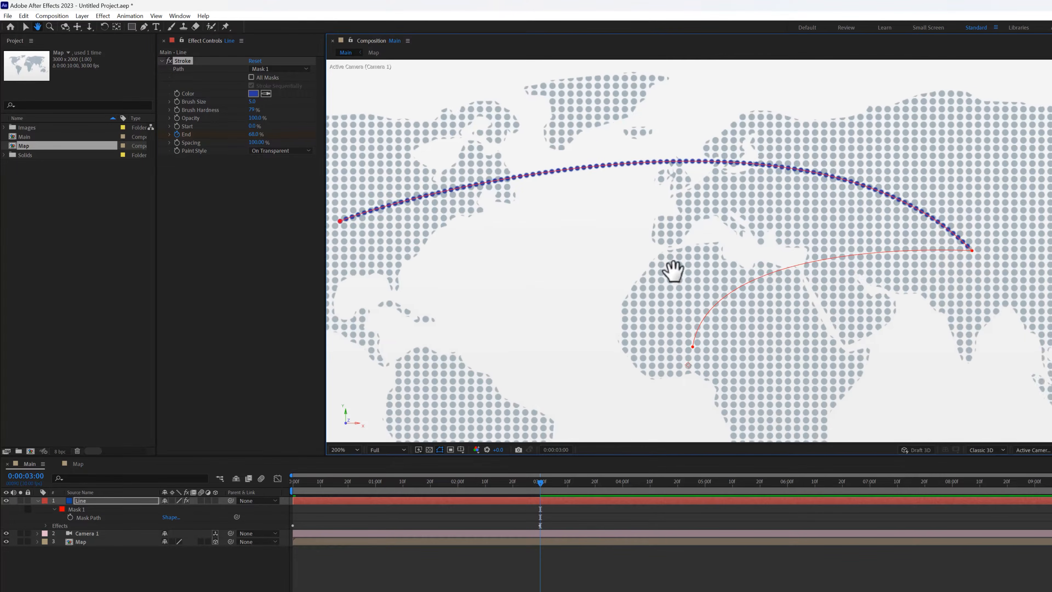
drag(971, 260, 597, 246)
scroll(604, 245, up, 1)
key(space)
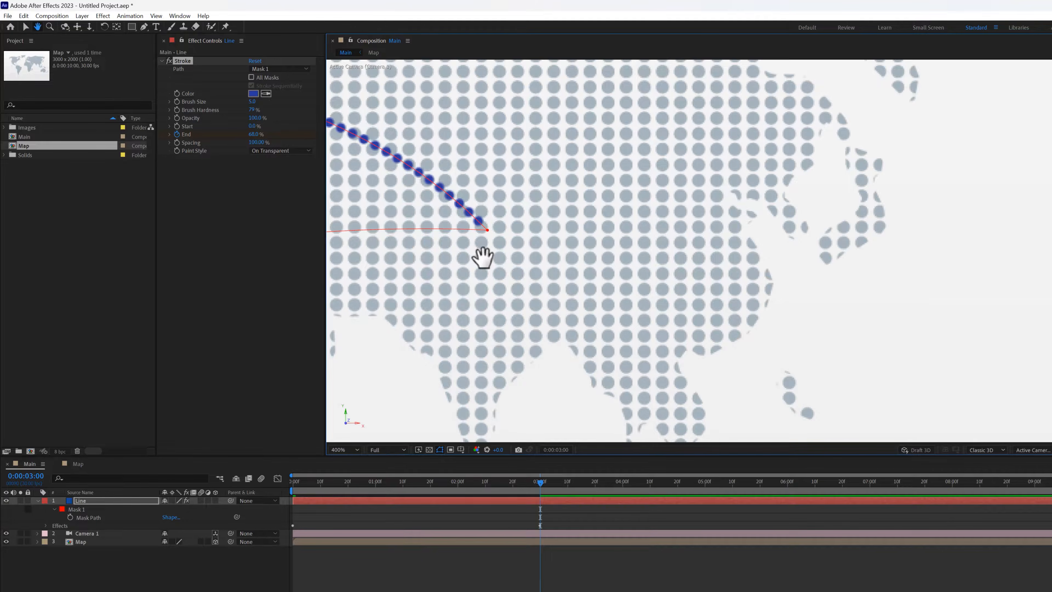
drag(483, 257, 508, 257)
click(254, 135)
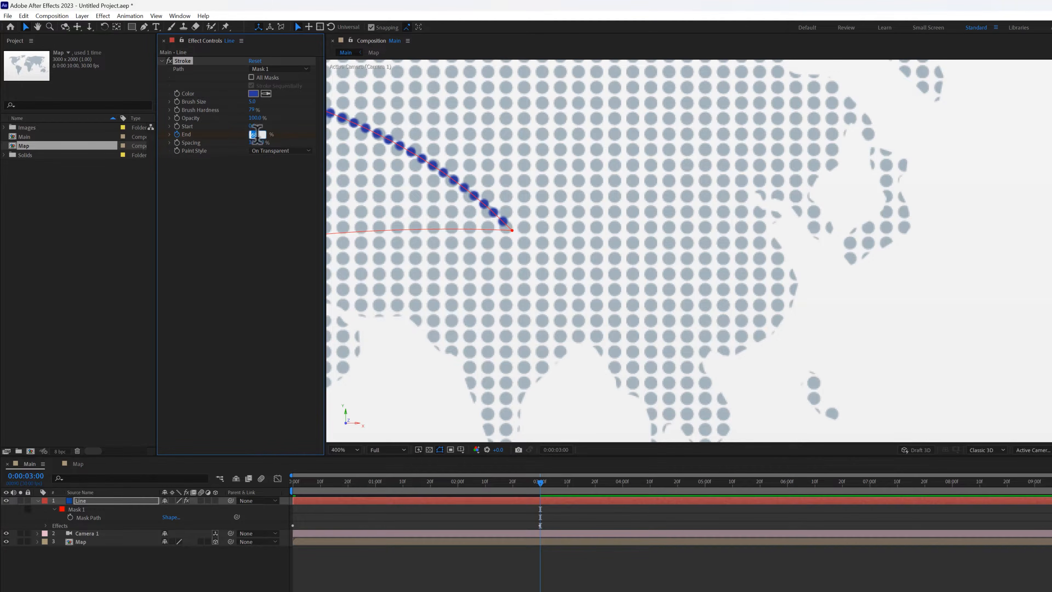
click(259, 131)
text(.5)
click(256, 188)
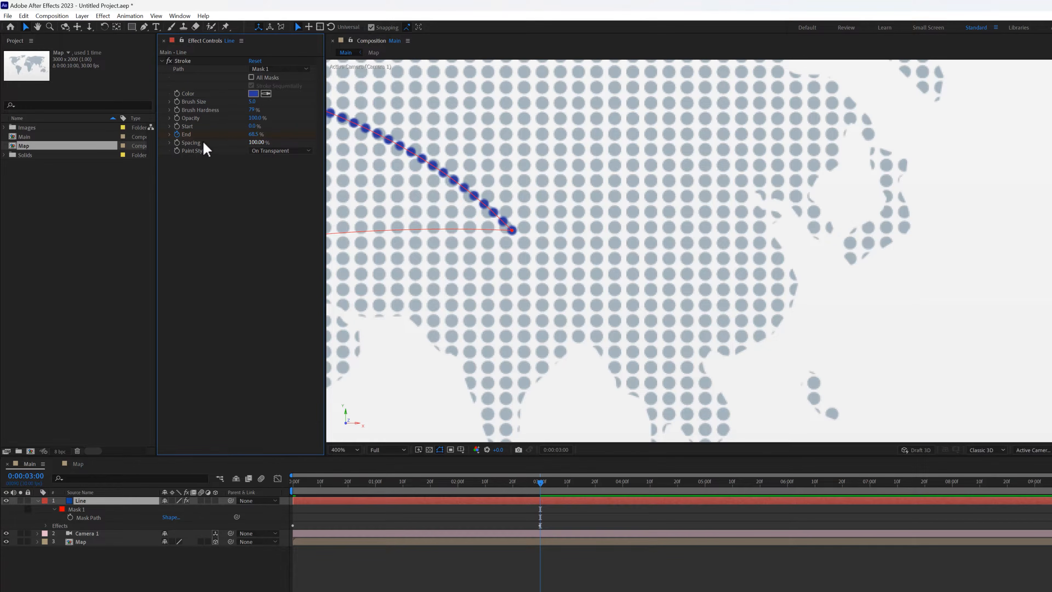
scroll(591, 255, down, 2)
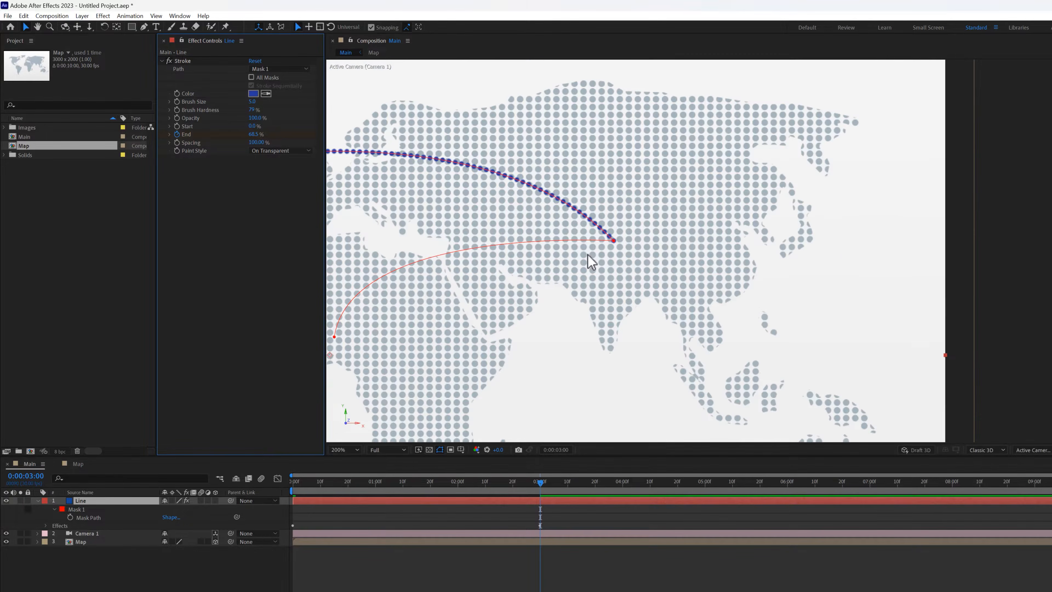
Copy the 3-second End keyframe to 4 seconds to hold the line, and set End to 100% at 7 seconds
drag(542, 488, 628, 484)
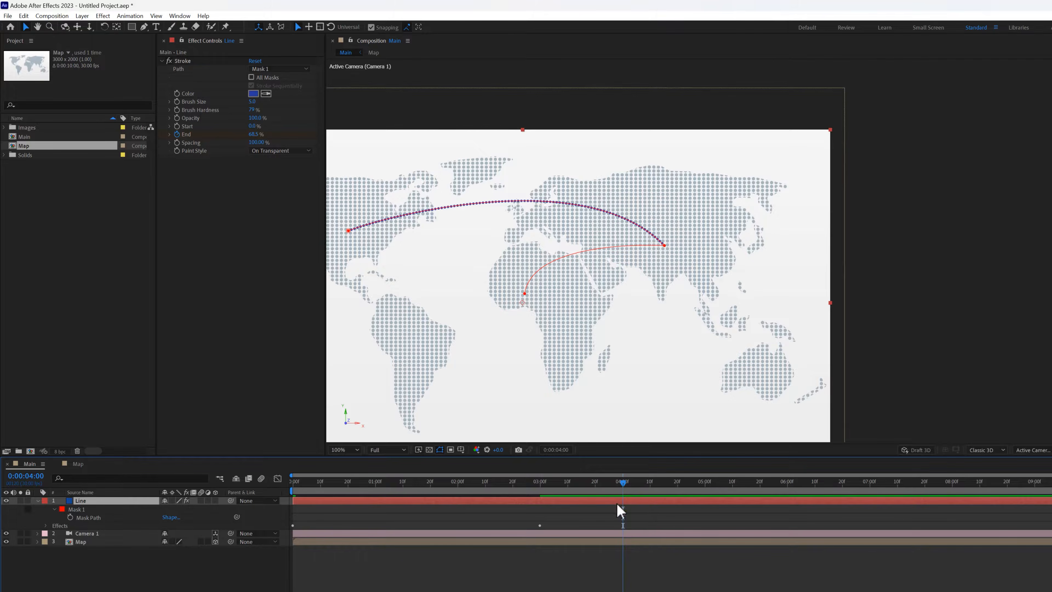
key(u)
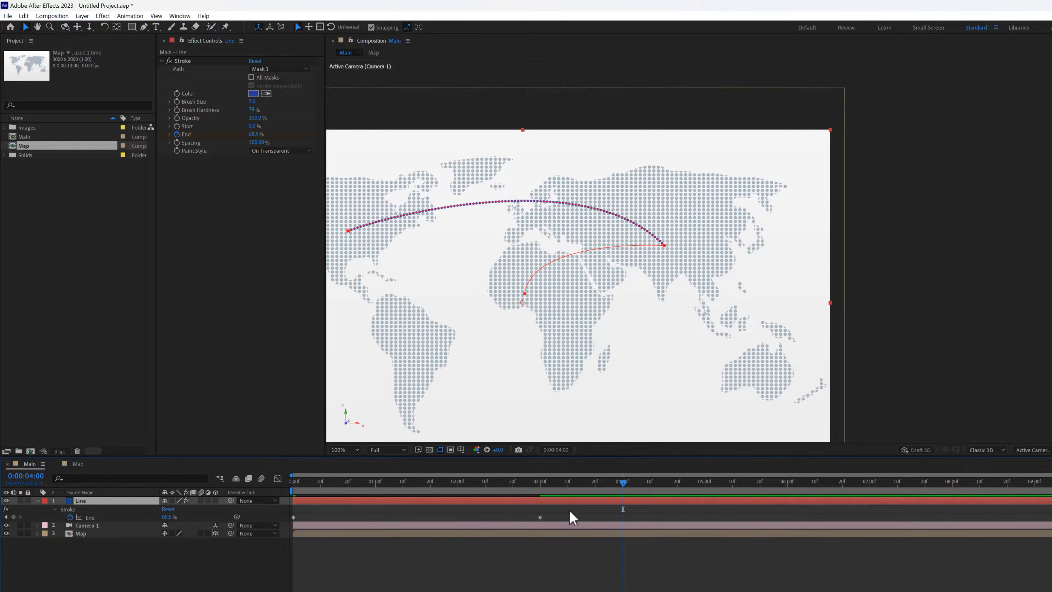
click(540, 517)
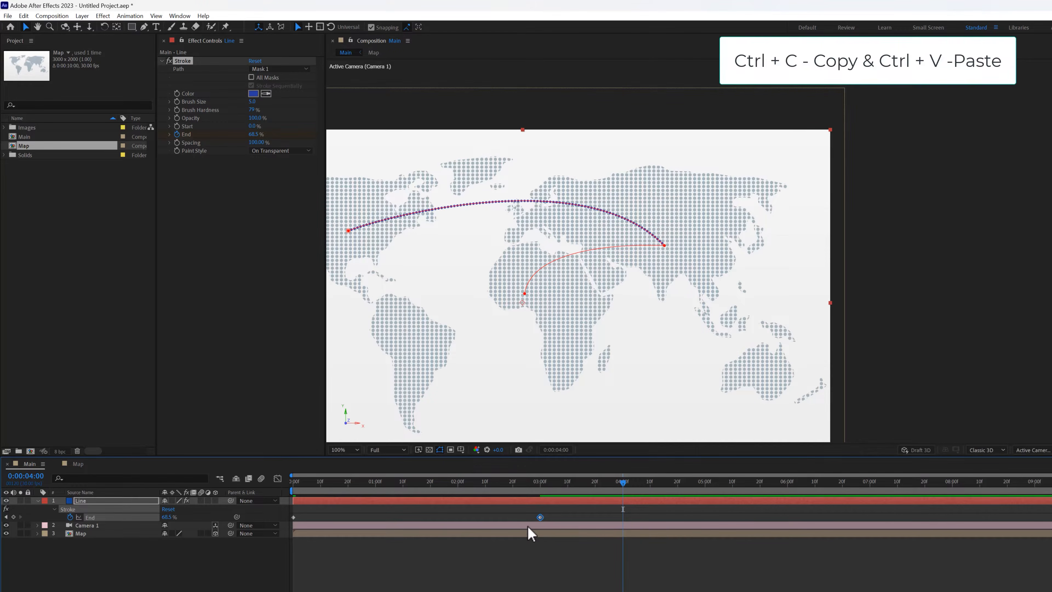
key(ctrl+v)
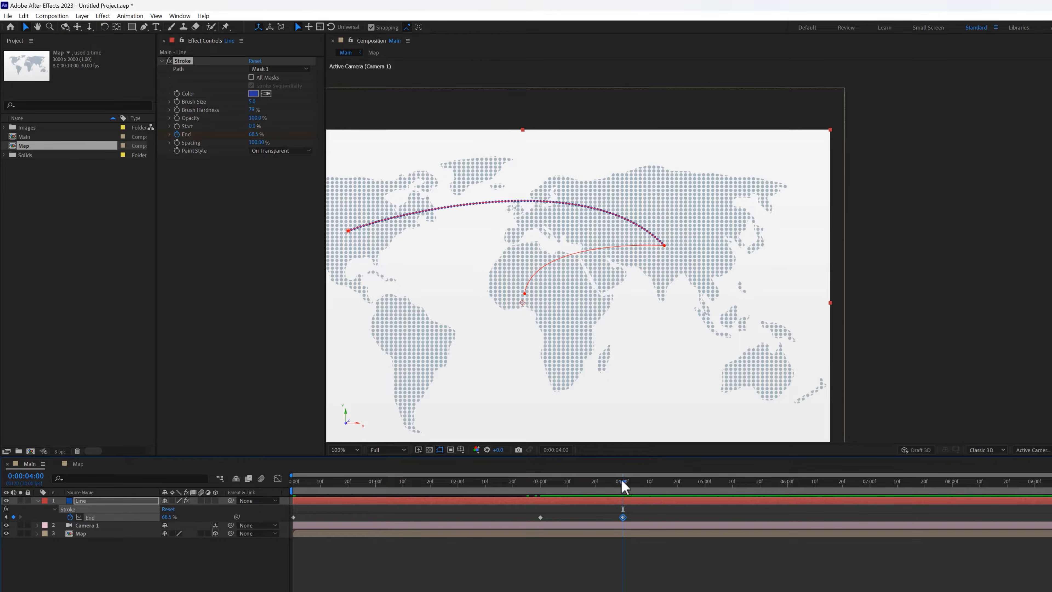
drag(623, 488, 869, 484)
drag(253, 141, 286, 140)
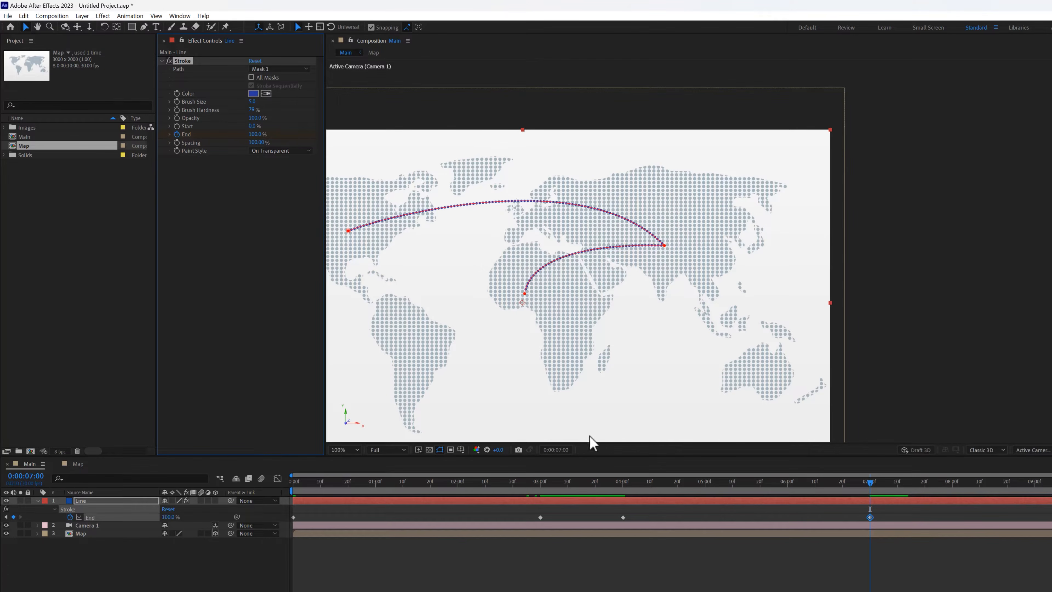
Apply Easy Ease to all four End keyframes and preview the line drawing itself across the fitted view
mouse_move(810, 485)
mouse_down()
mouse_move(592, 471)
mouse_move(301, 479)
mouse_move(891, 499)
mouse_move(862, 496)
mouse_move(803, 543)
mouse_move(273, 541)
mouse_up()
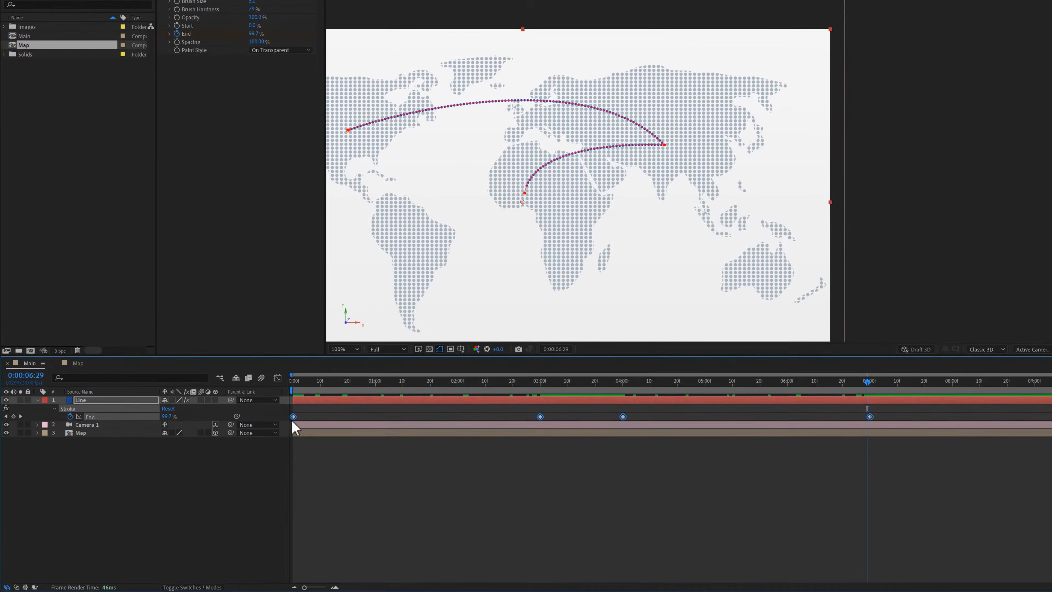
right_click(294, 518)
mouse_move(375, 567)
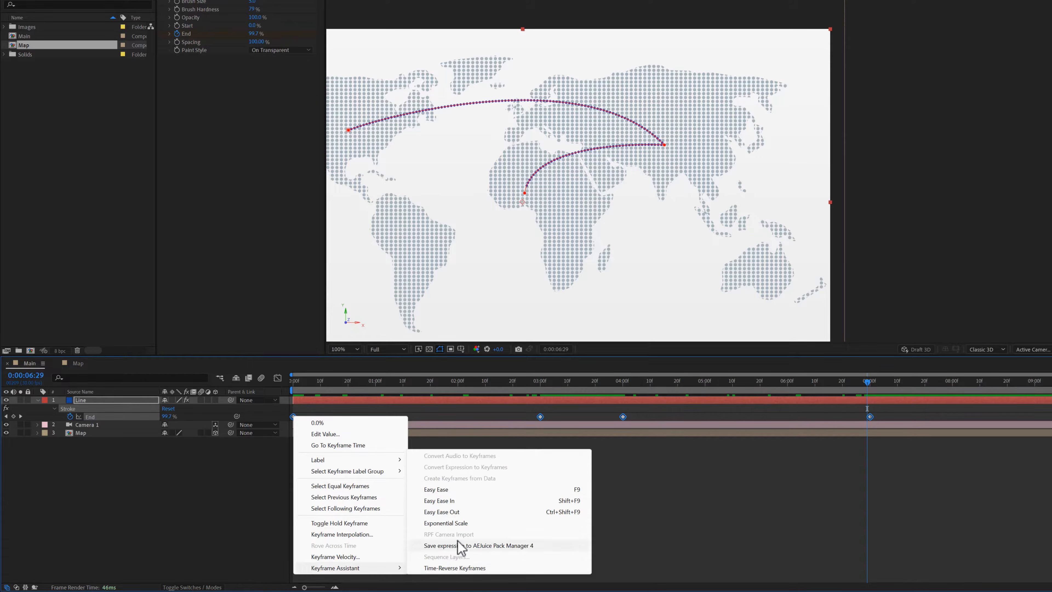
click(459, 489)
mouse_move(489, 385)
mouse_down()
mouse_move(285, 387)
mouse_move(614, 387)
mouse_up()
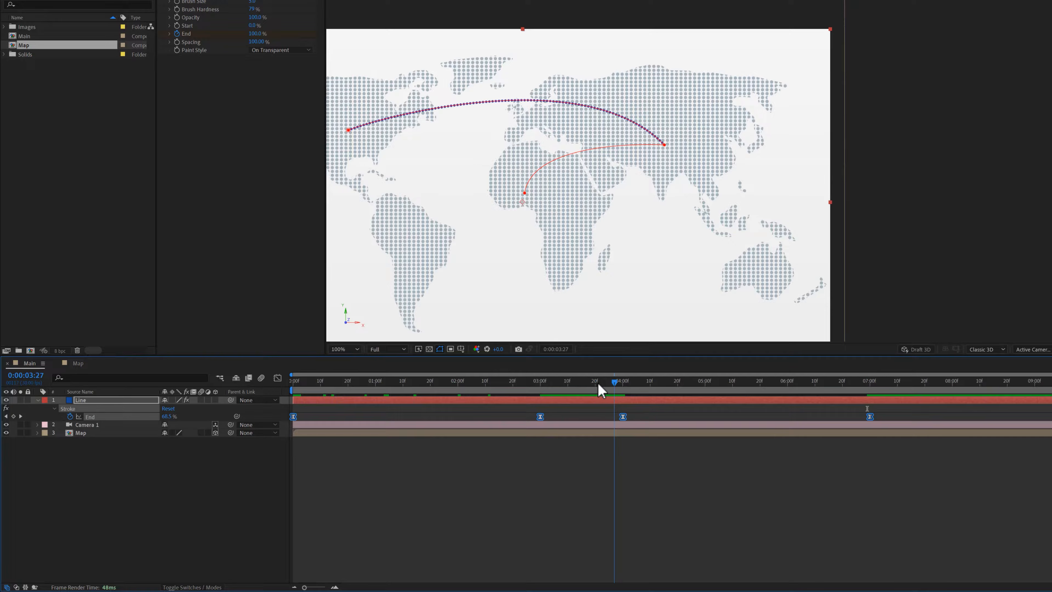
click(346, 350)
click(344, 359)
key(F2)
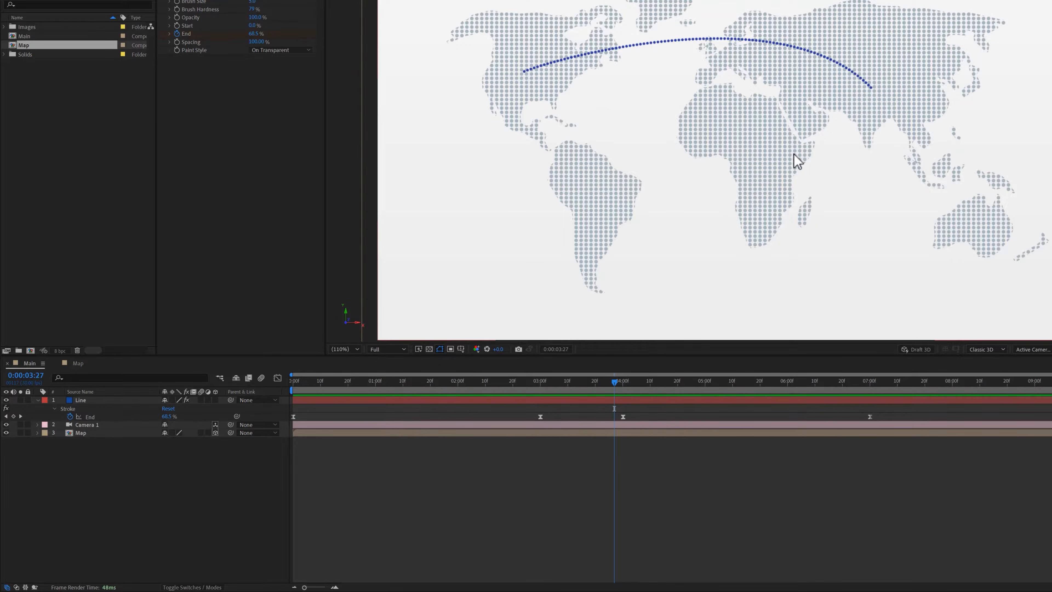
drag(627, 386, 896, 382)
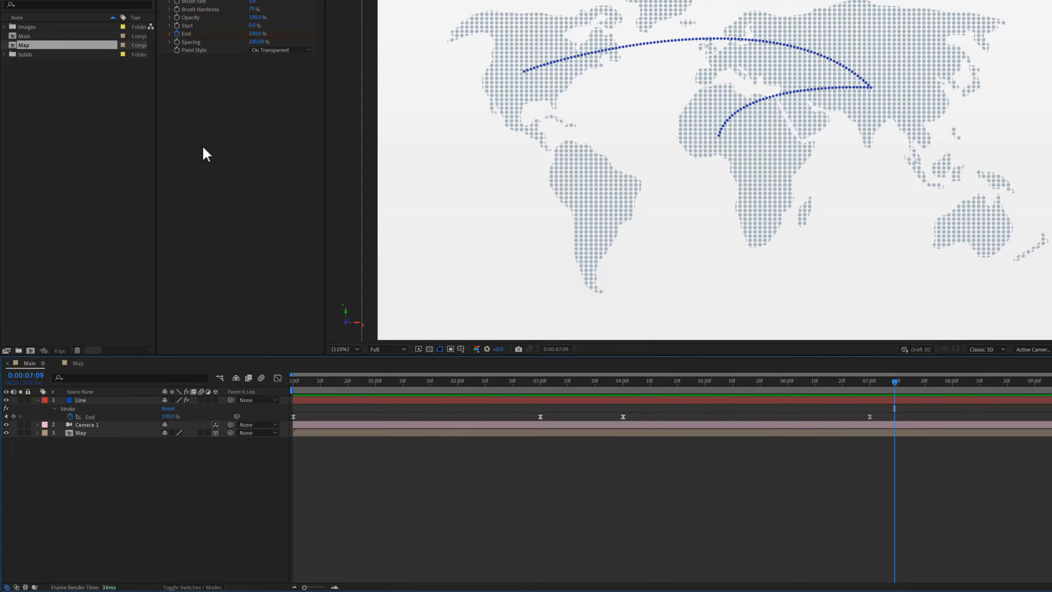
Apply the Drop Shadow effect to the Line layer and turn the shadow's direction to 189°
click(84, 398)
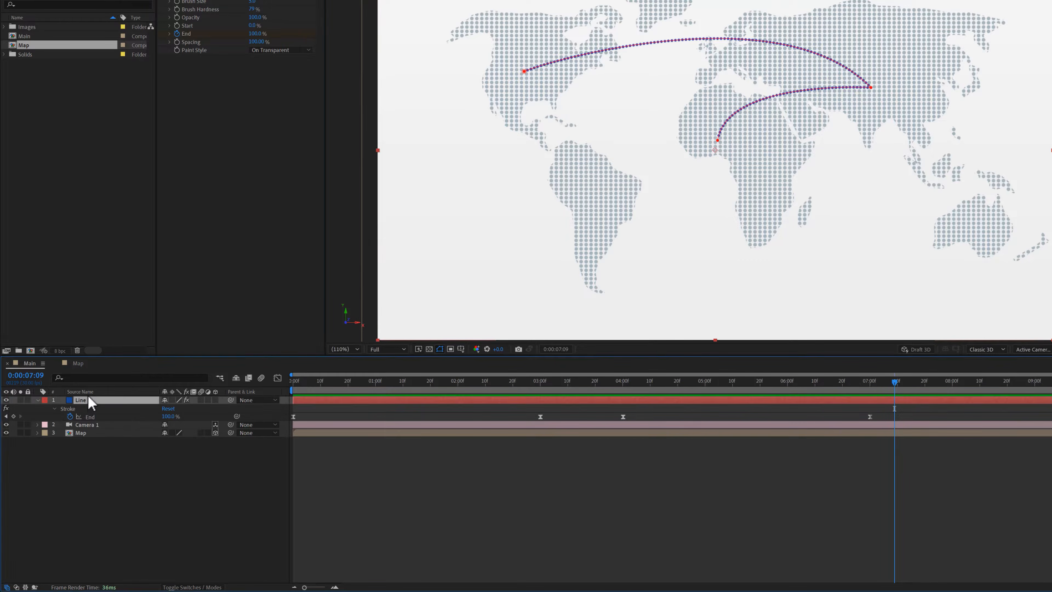
key(ctrl+space)
text(drop)
click(90, 405)
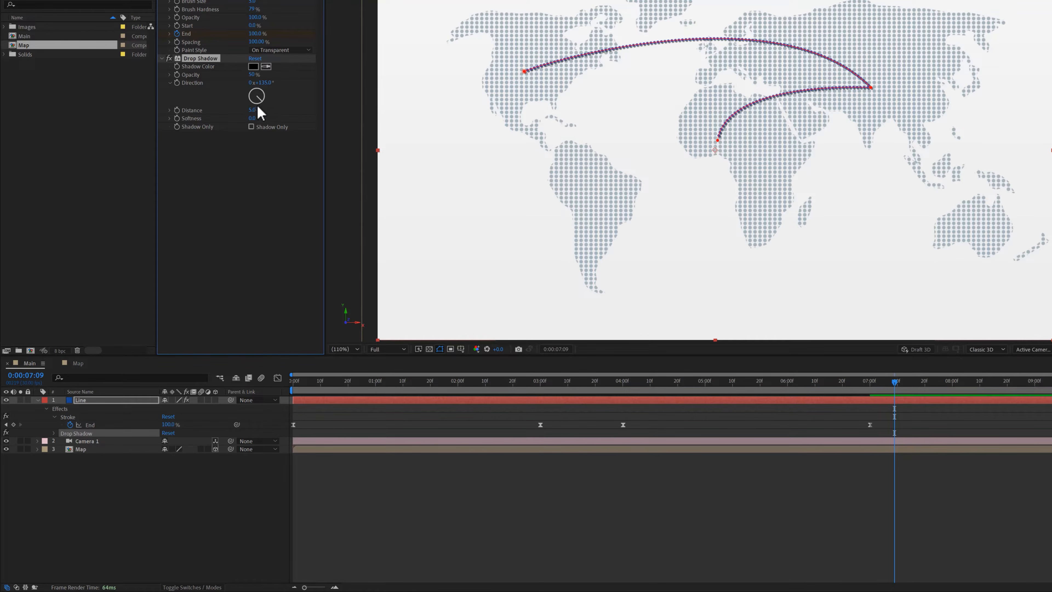
drag(259, 111, 254, 119)
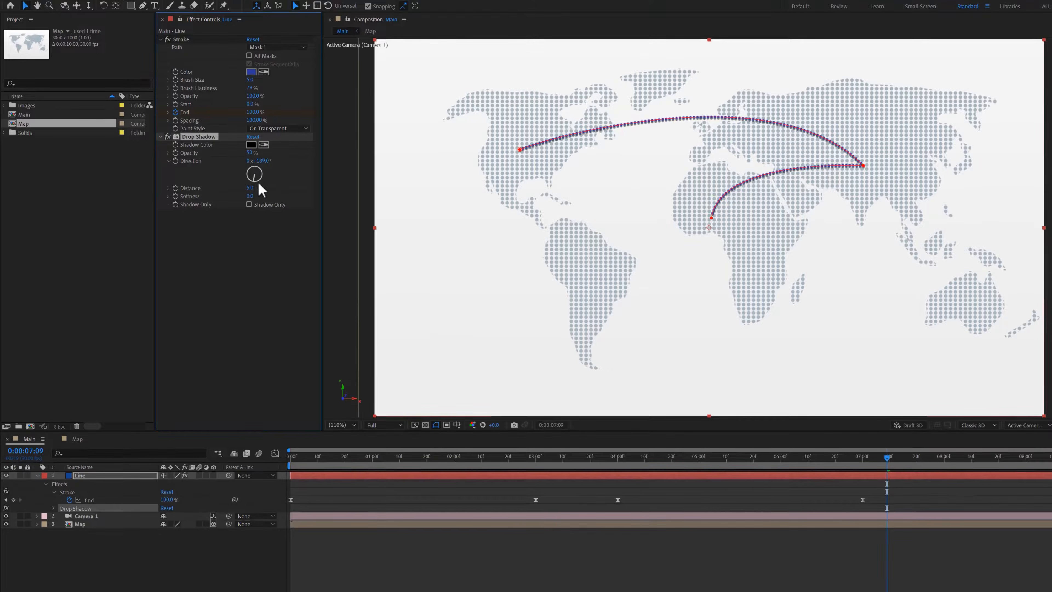
Set the drop shadow's distance to 23 to offset it below the route line
drag(250, 187, 259, 185)
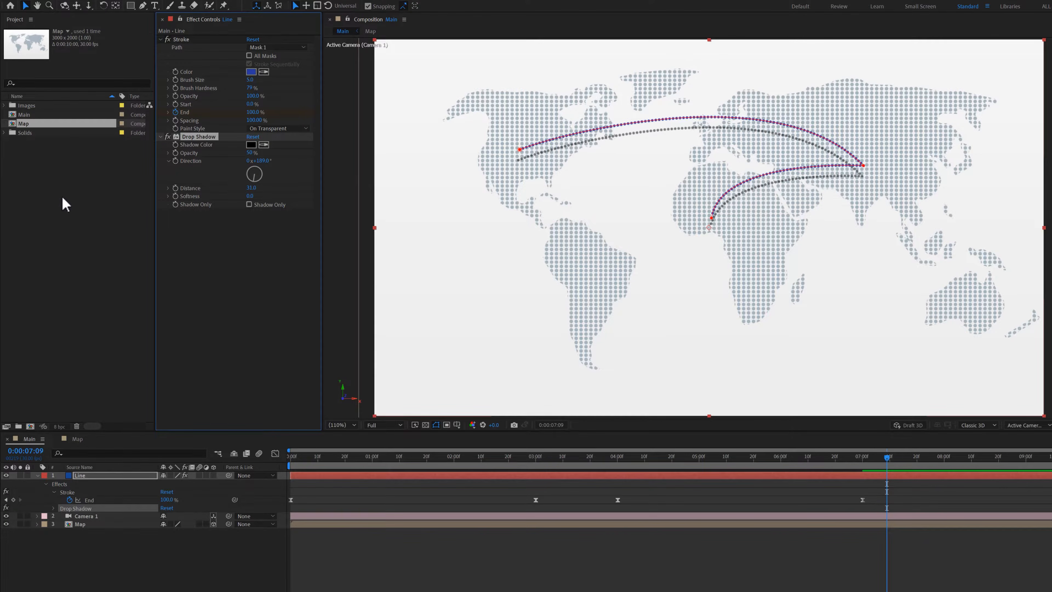
click(252, 187)
text(23)
click(262, 211)
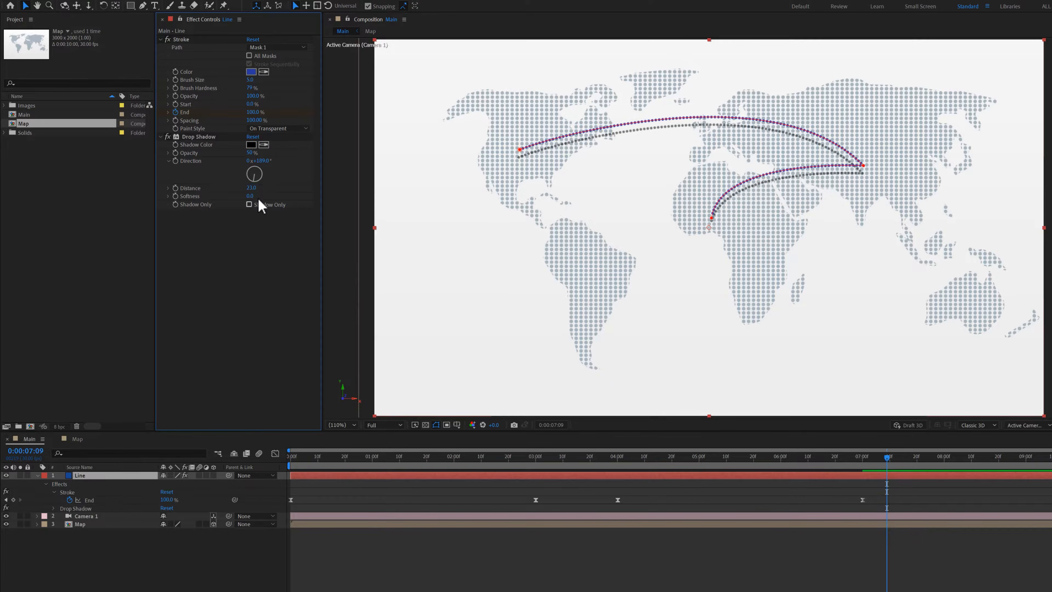
Lower the drop shadow's opacity to 28% and preview the line animation with its shadow
click(251, 152)
text(25)
click(241, 274)
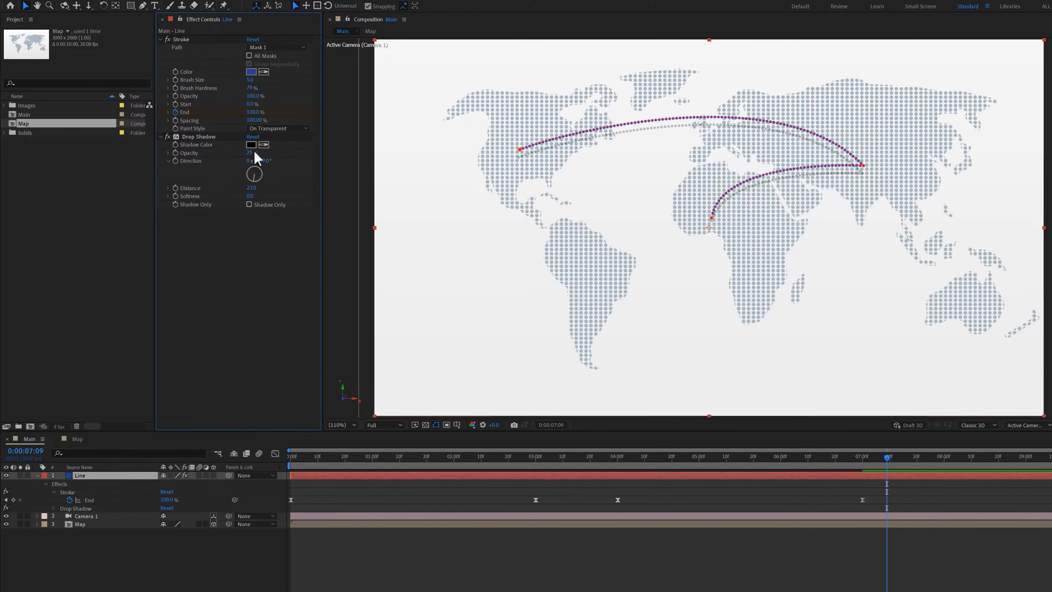
click(250, 153)
text(28)
click(248, 255)
drag(744, 467, 810, 457)
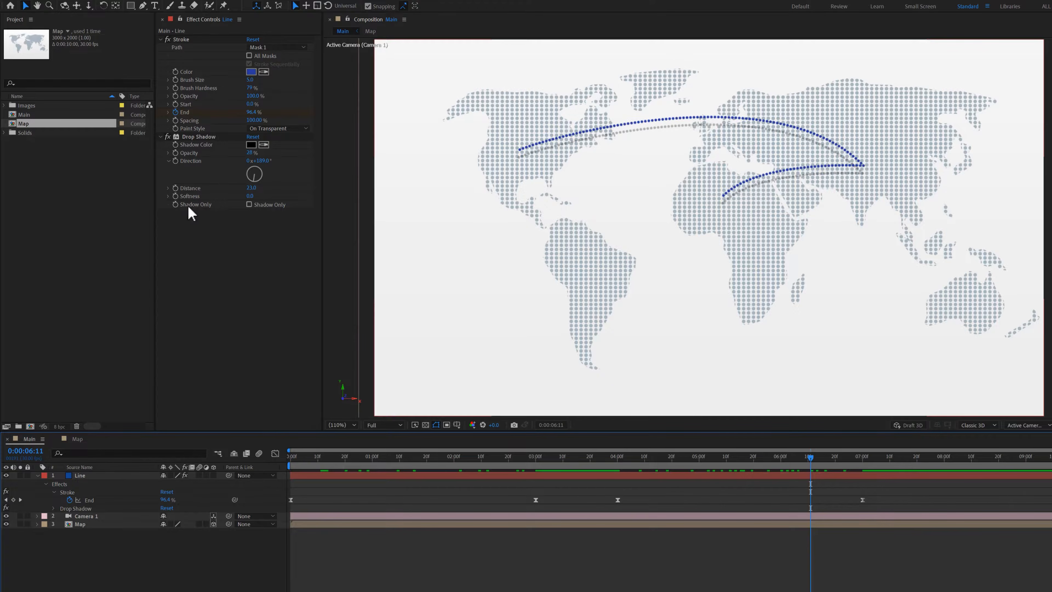
Start a new composition with a width and height of 500 px each
click(66, 234)
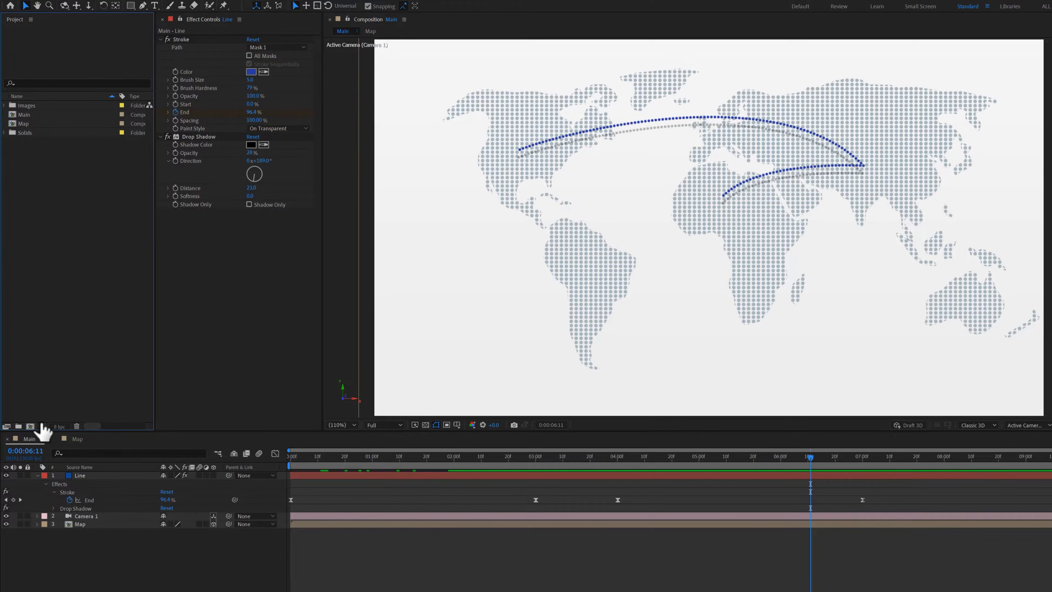
click(30, 426)
click(389, 220)
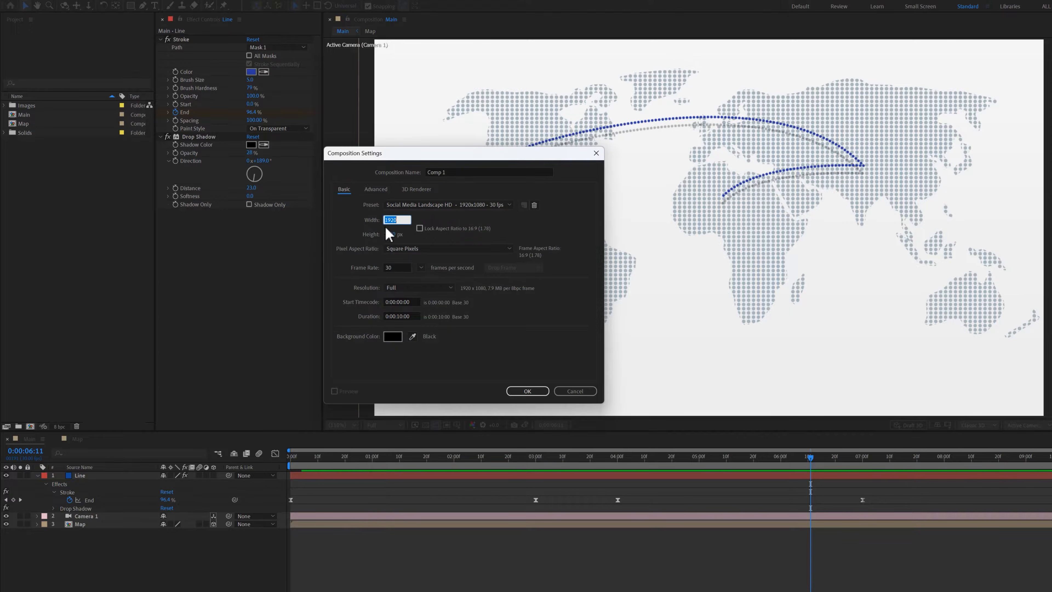
text(500)
click(389, 234)
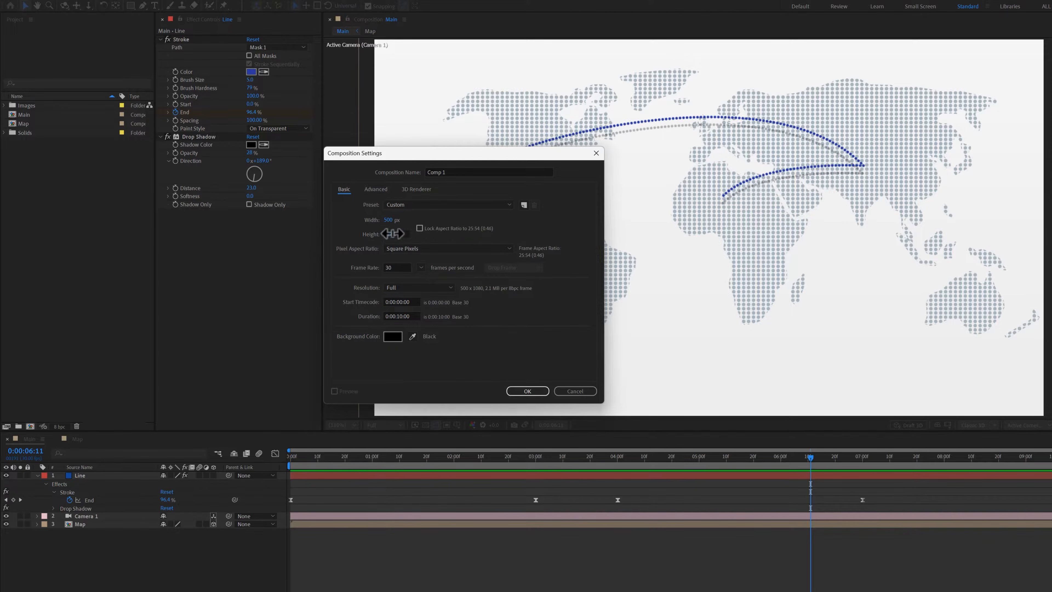
text(500)
Name the new composition Circle_burst, set its duration to 5 seconds and create it
click(460, 171)
text(Circle_)
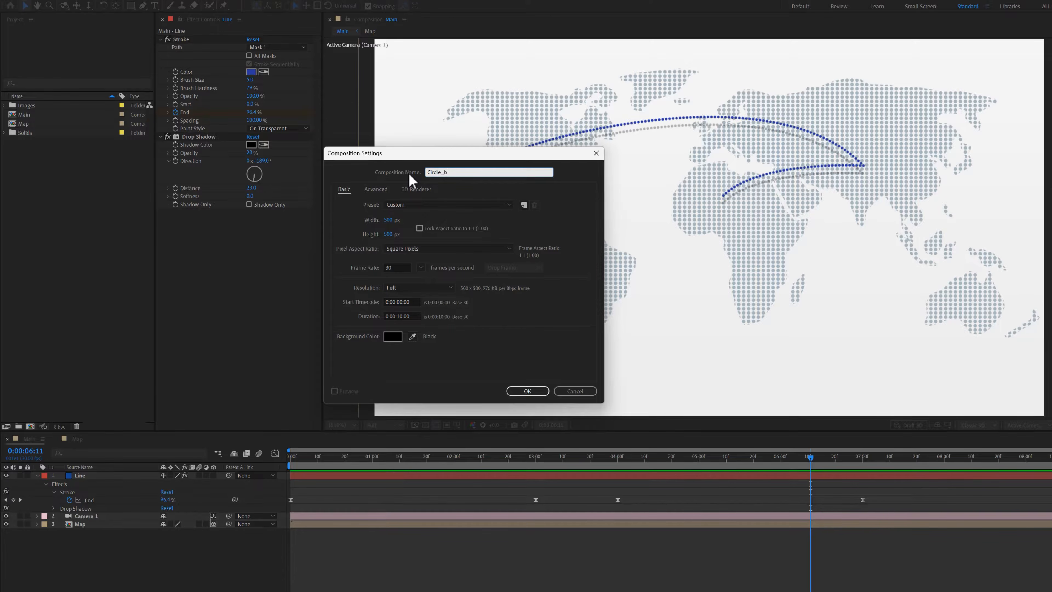
text(burst)
click(402, 316)
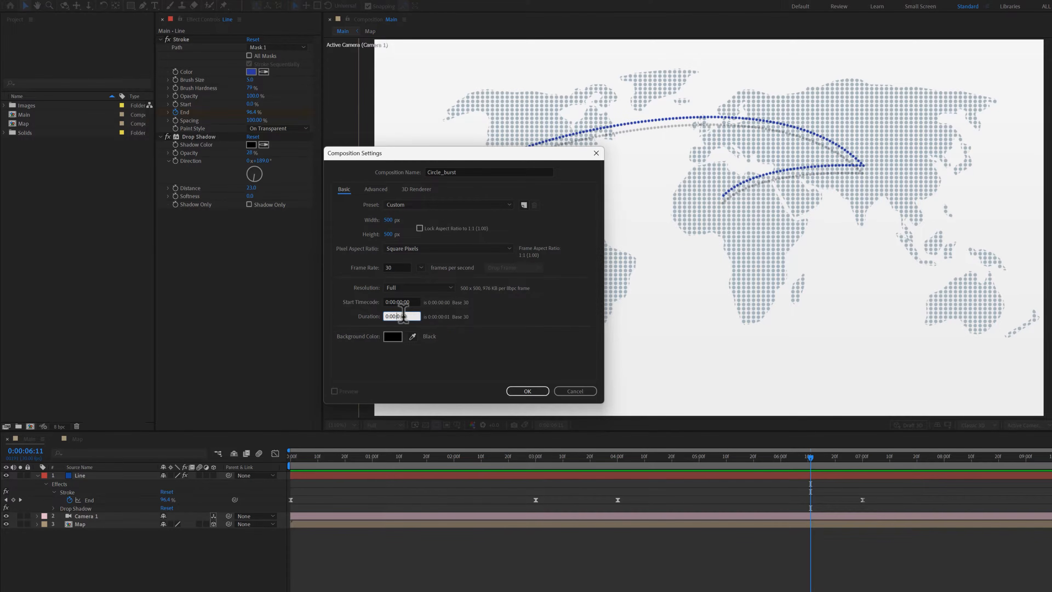
click(403, 316)
text(5)
click(529, 394)
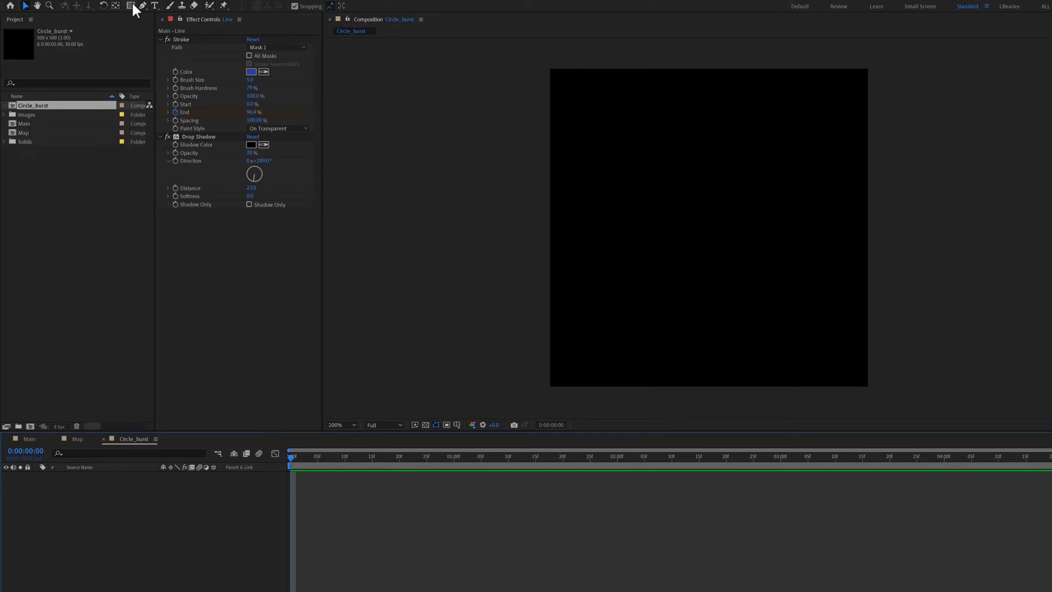
Create a white ellipse shape layer that fills the Circle_burst composition and collapse its properties
drag(136, 10, 171, 29)
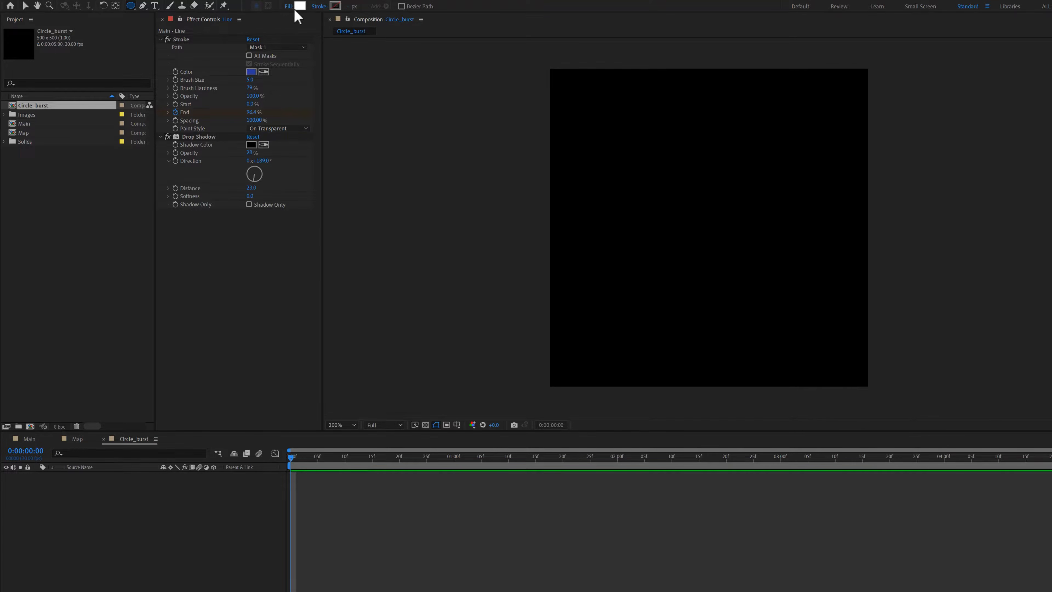
double_click(131, 8)
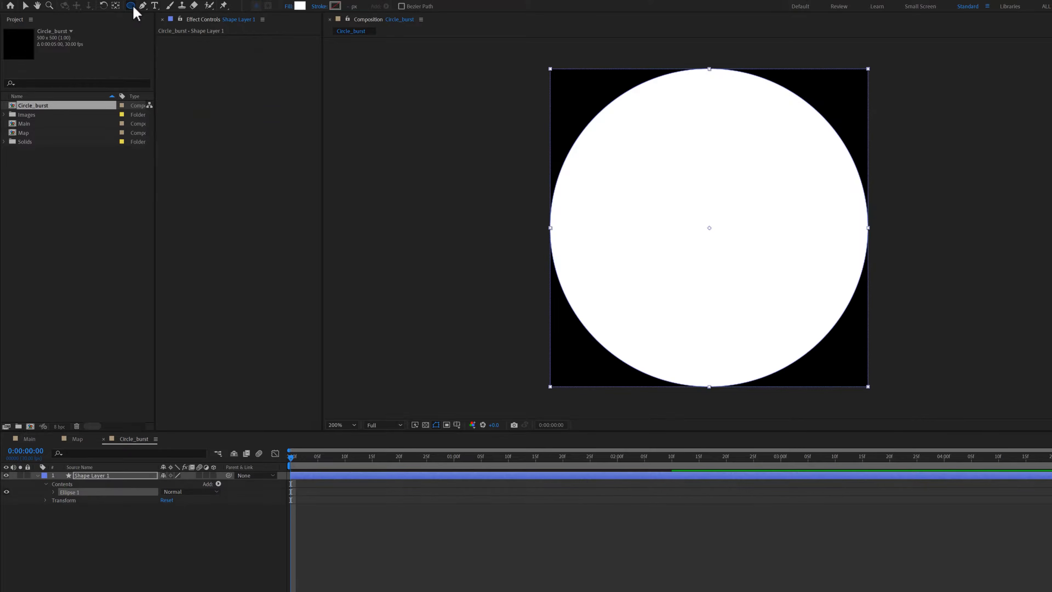
key(v)
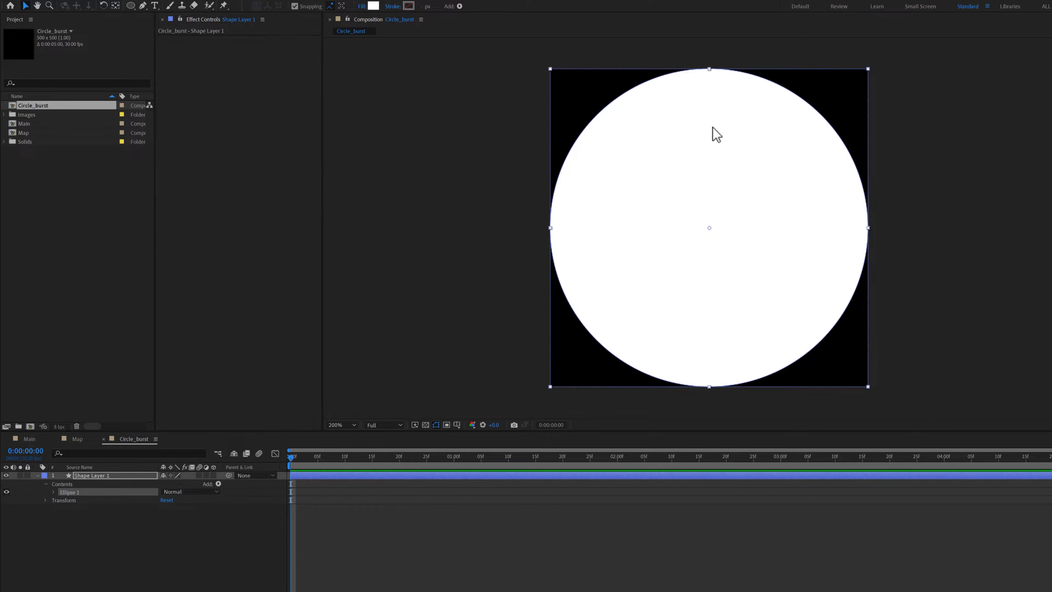
click(120, 519)
click(37, 475)
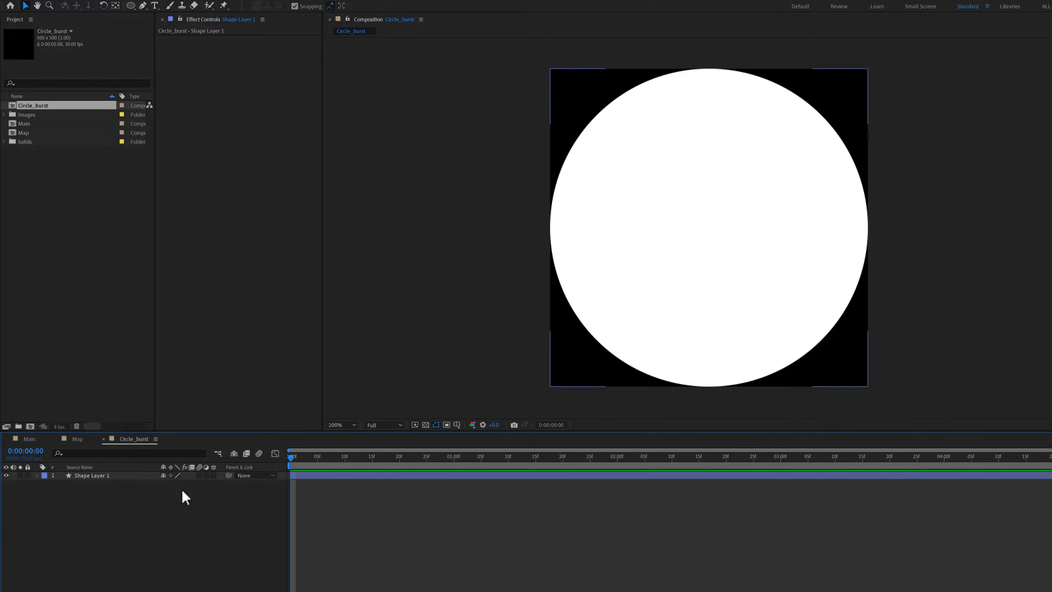
Animate the circle layer's scale with keyframes from 0% at the start to 100% at 1 second
drag(298, 464, 480, 457)
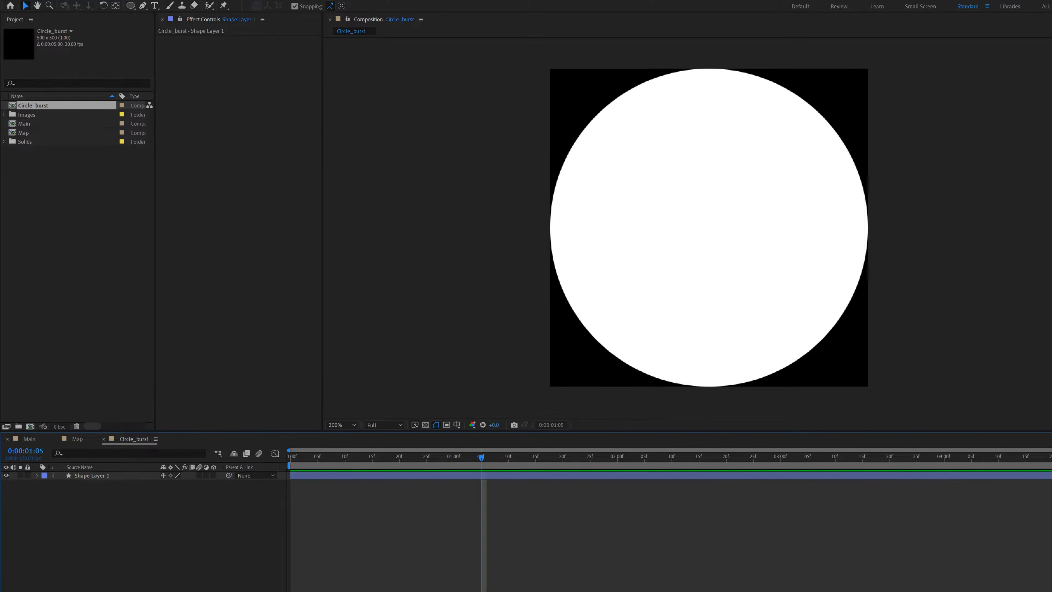
drag(366, 459, 456, 463)
click(120, 475)
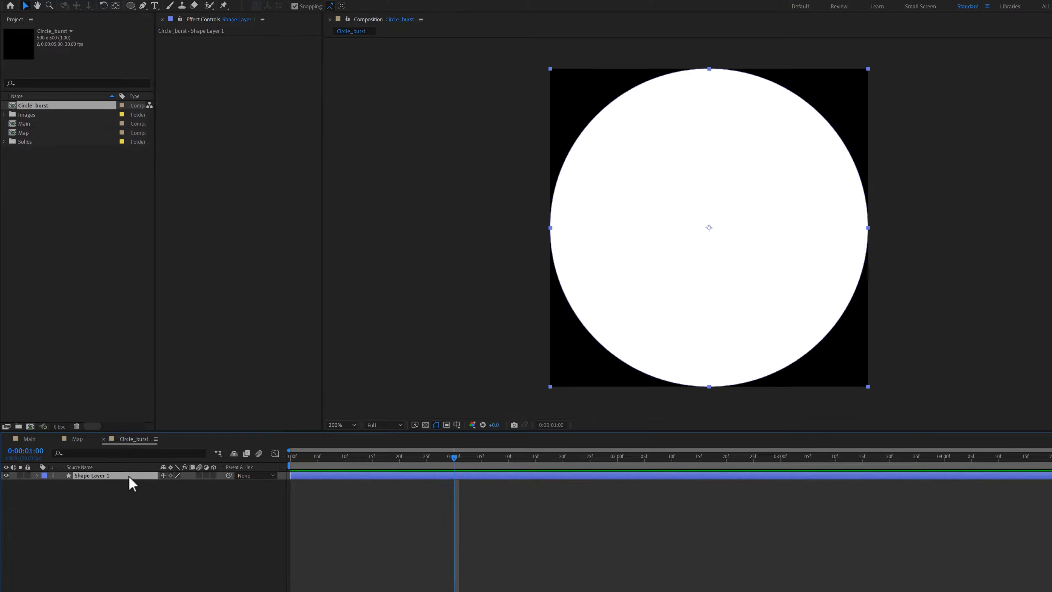
click(60, 483)
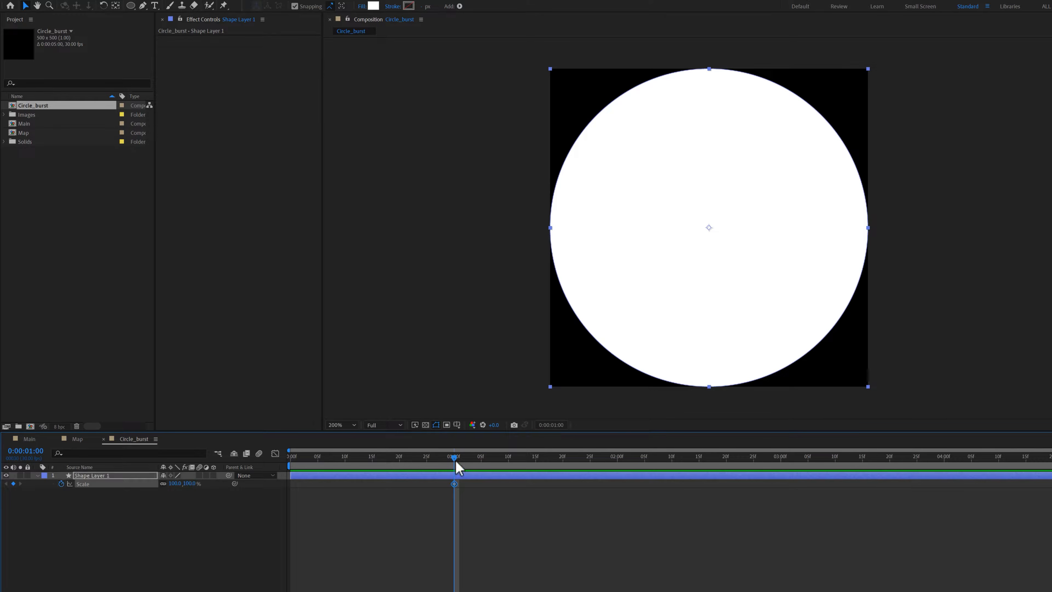
drag(454, 459, 264, 462)
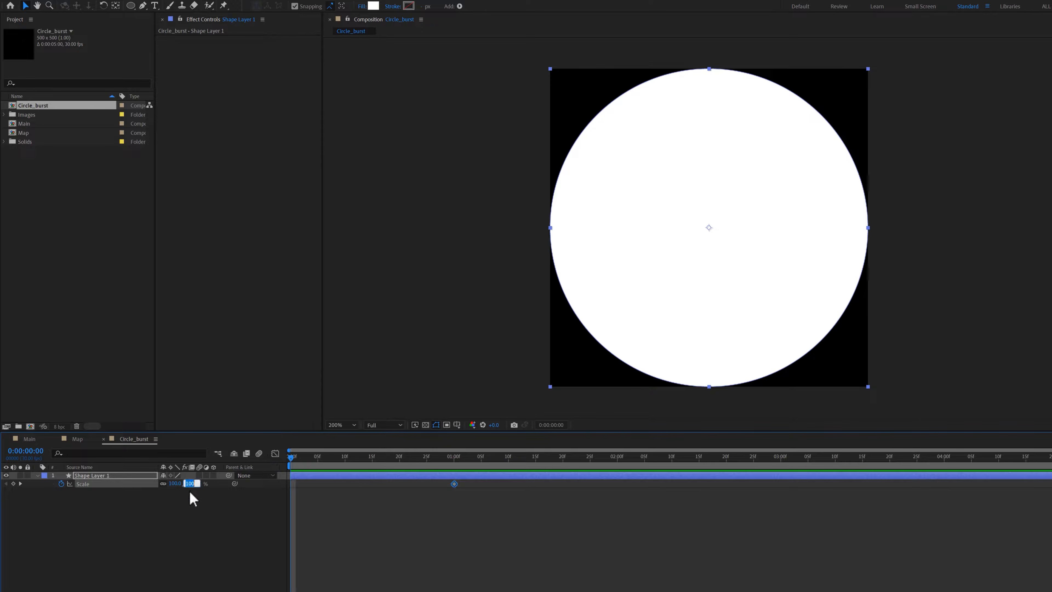
click(229, 523)
Apply Easy Ease to both scale keyframes and reshape the speed curve so the circle grows fast and slows toward the end
drag(528, 539, 283, 475)
right_click(290, 470)
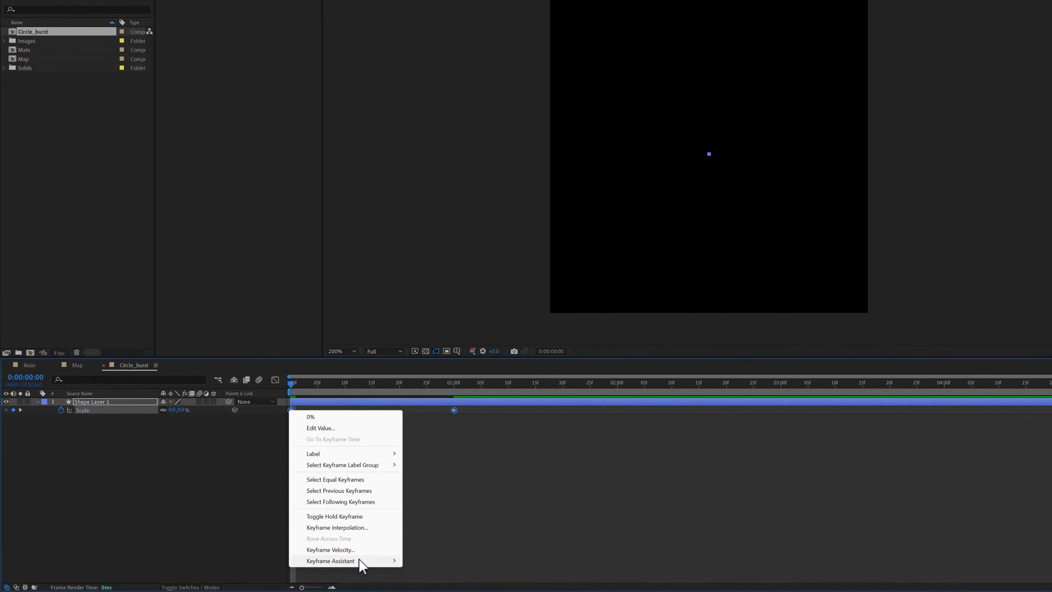
mouse_move(357, 560)
click(452, 482)
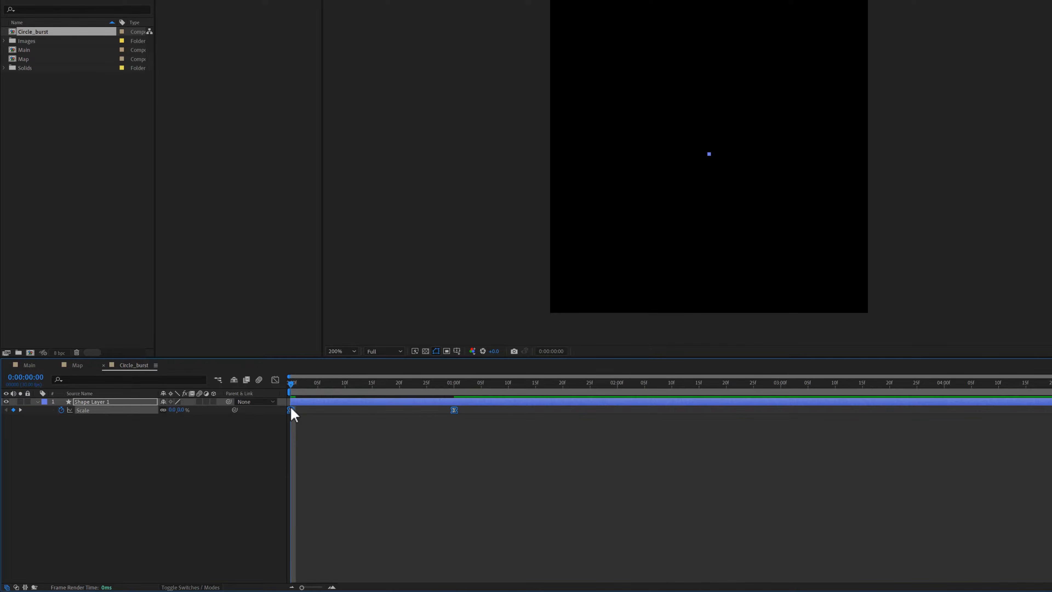
click(275, 380)
drag(484, 489, 352, 560)
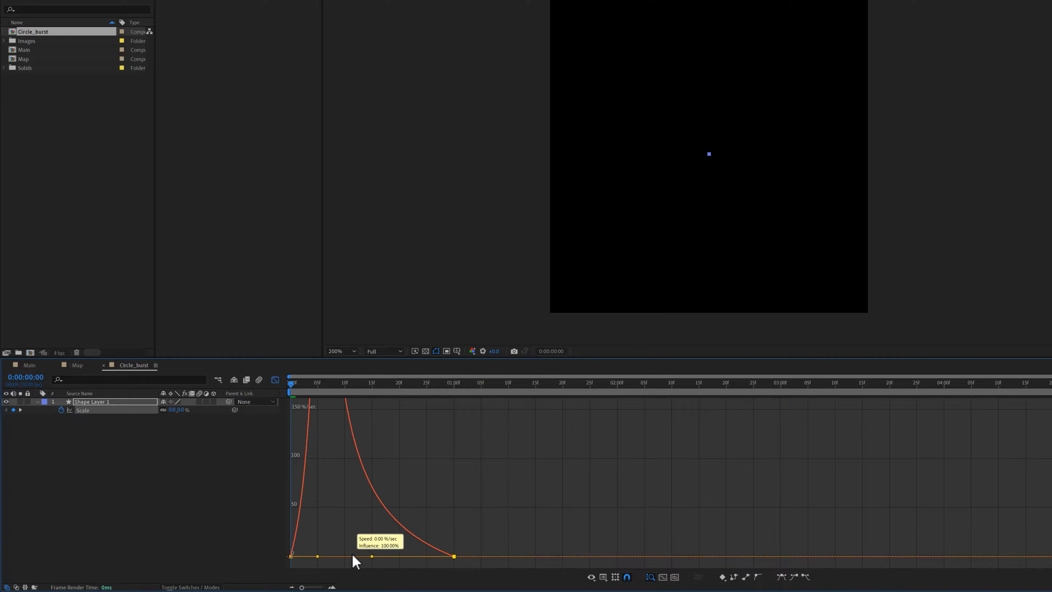
Preview the circle's eased scale animation and return to the layer bar view
click(253, 456)
key(space)
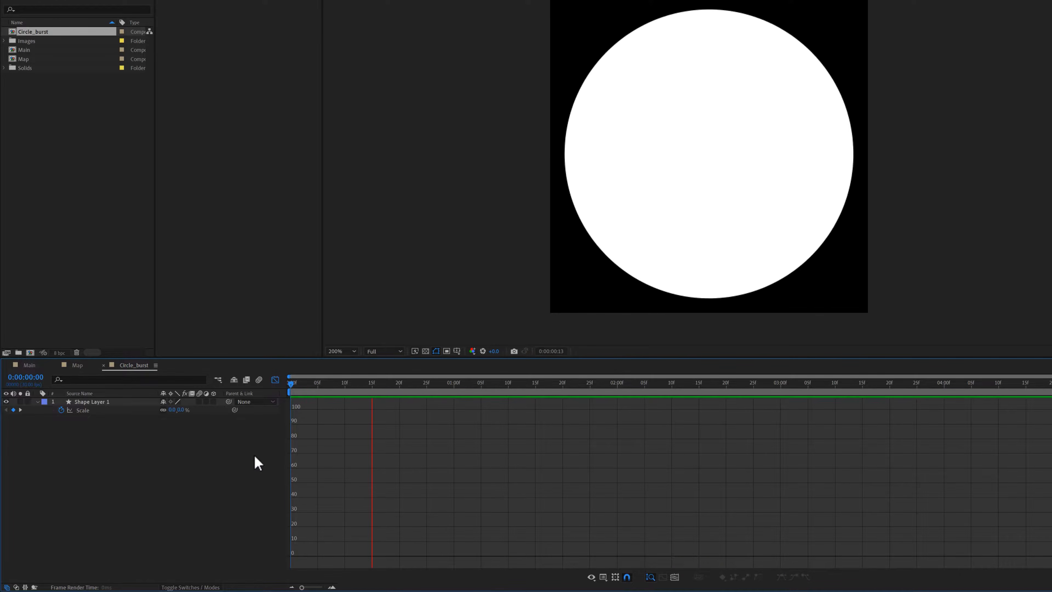
key(space)
click(293, 385)
click(275, 380)
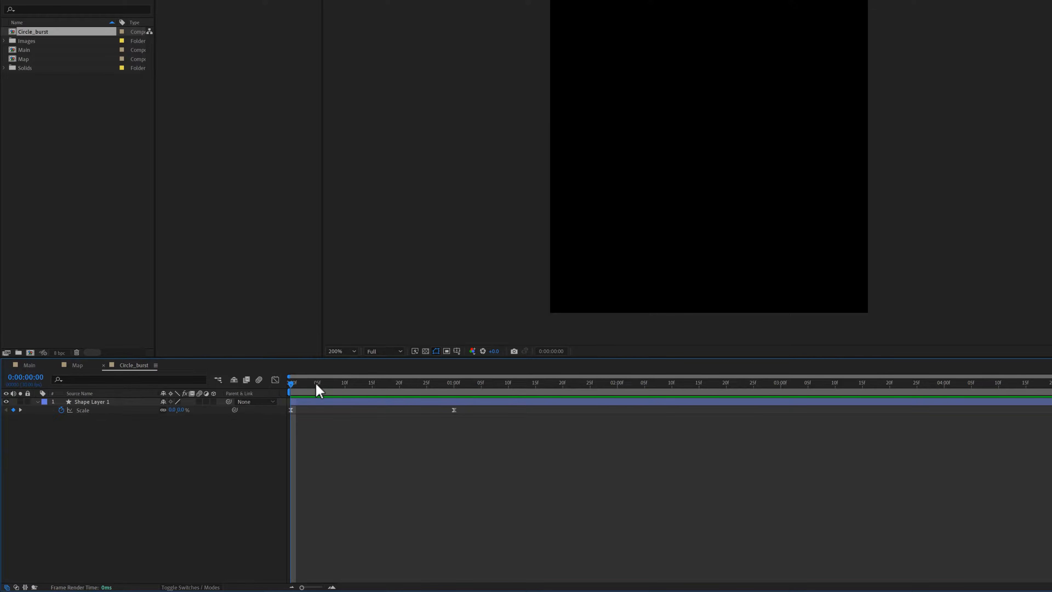
Duplicate the circle layer at frame 15 and shift the copy so it starts one frame after the original
drag(310, 387, 372, 392)
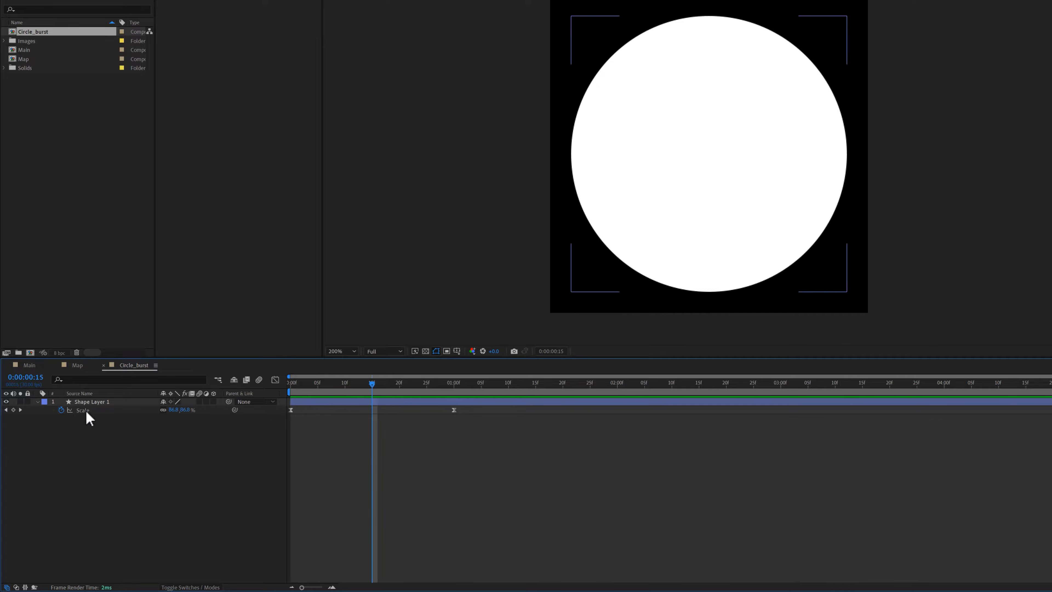
click(124, 430)
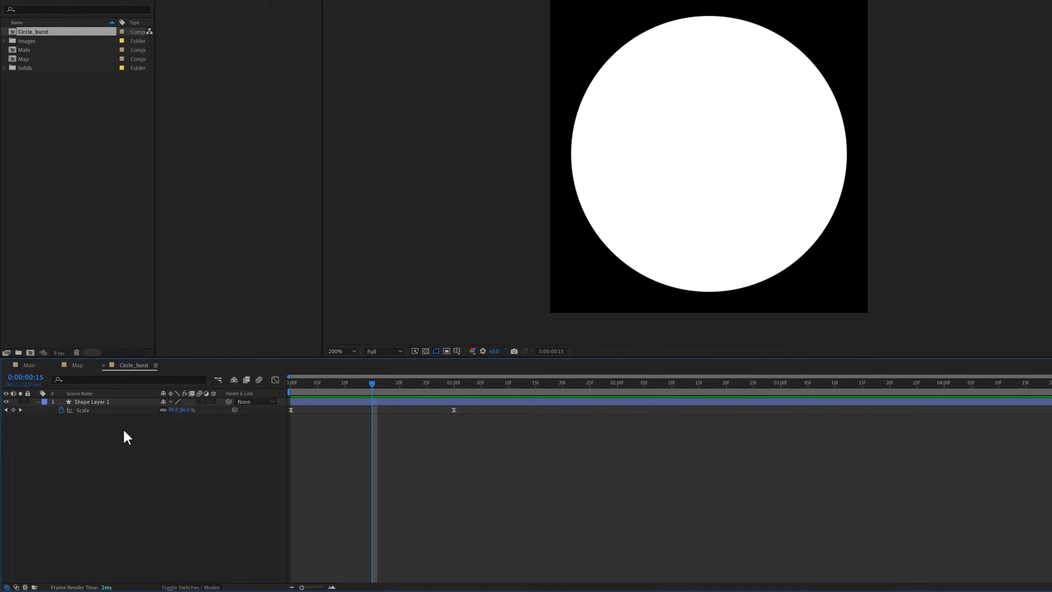
click(115, 404)
key(ctrl+d)
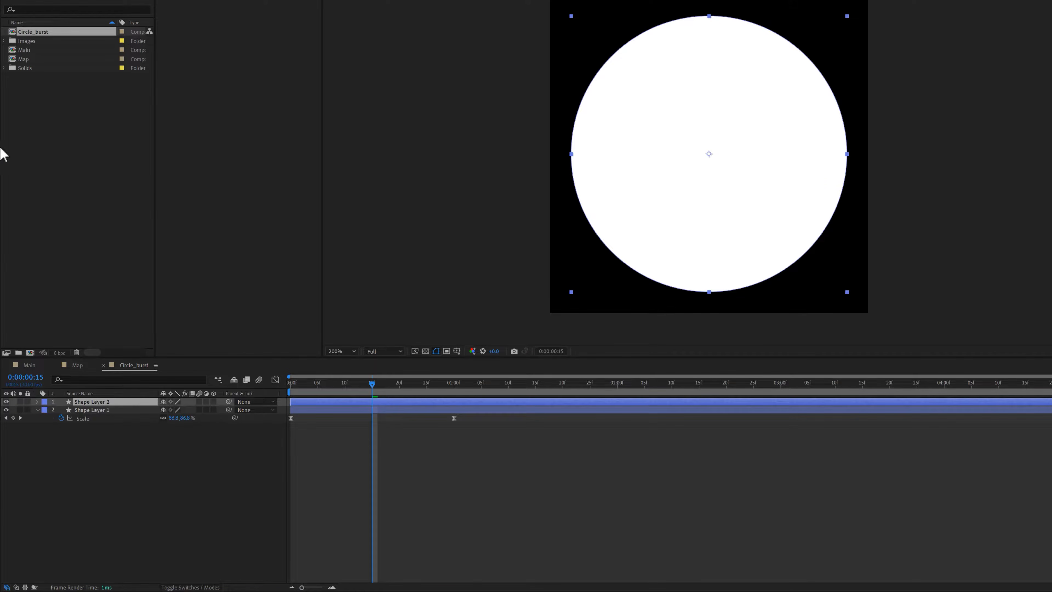
scroll(300, 468, up, 2)
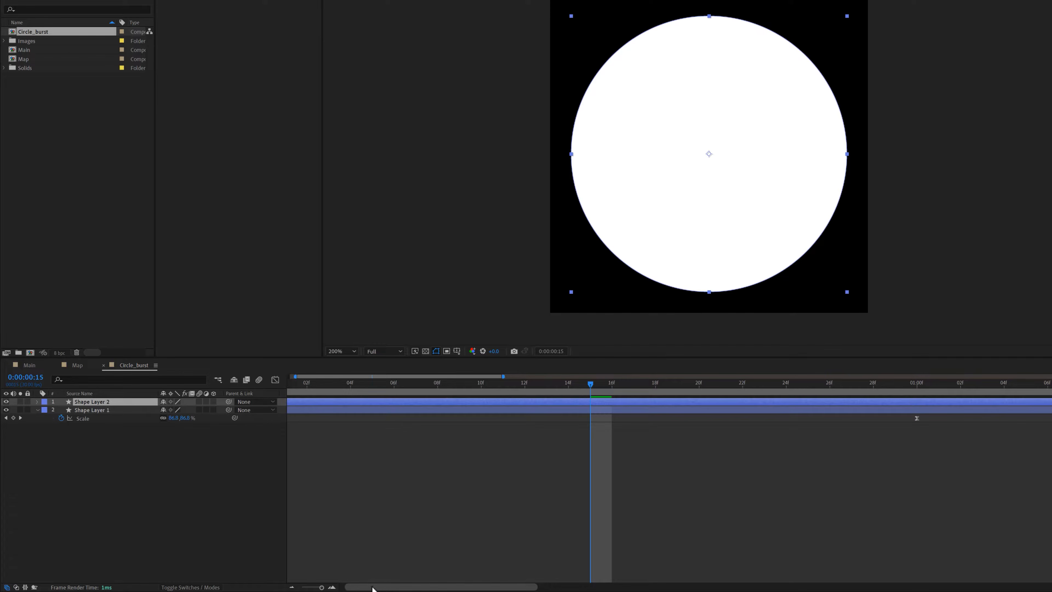
drag(371, 587, 352, 587)
drag(309, 401, 330, 402)
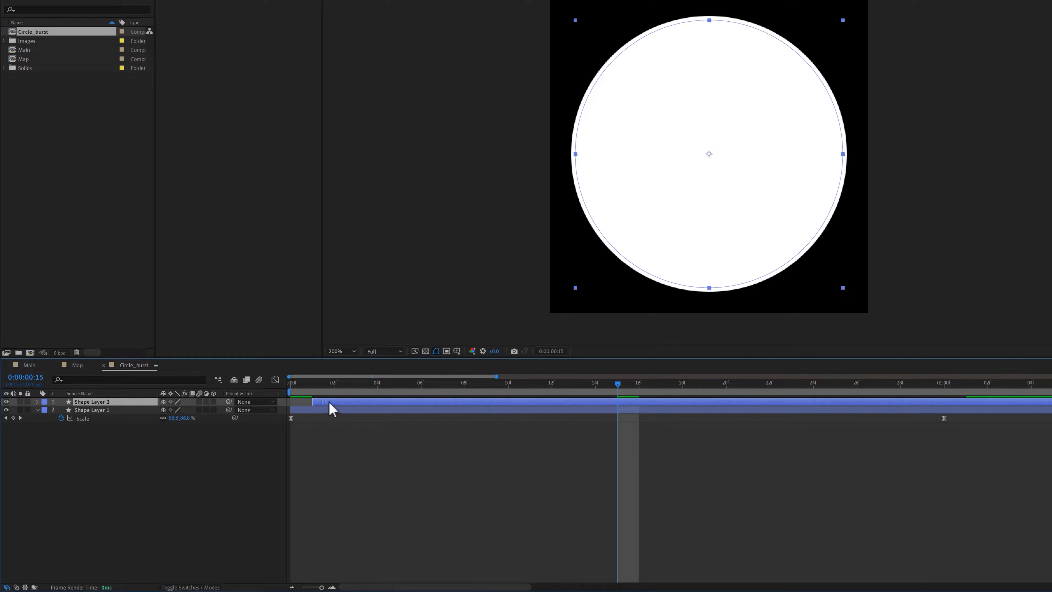
scroll(383, 467, down, 2)
Set the upper circle layer's blending mode to Silhouette Alpha and preview the resulting ring animation
click(204, 588)
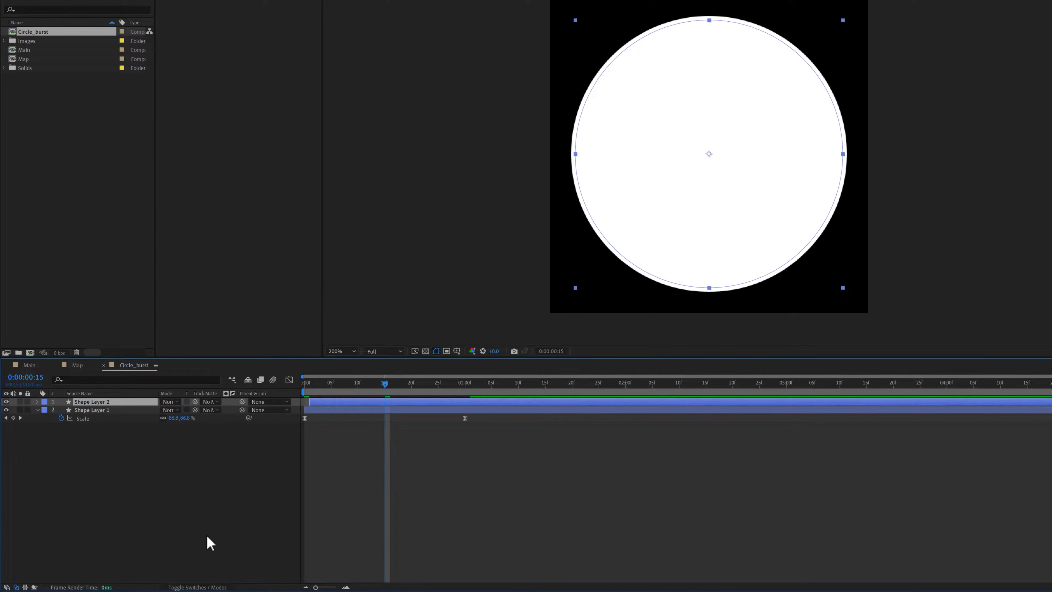
click(170, 401)
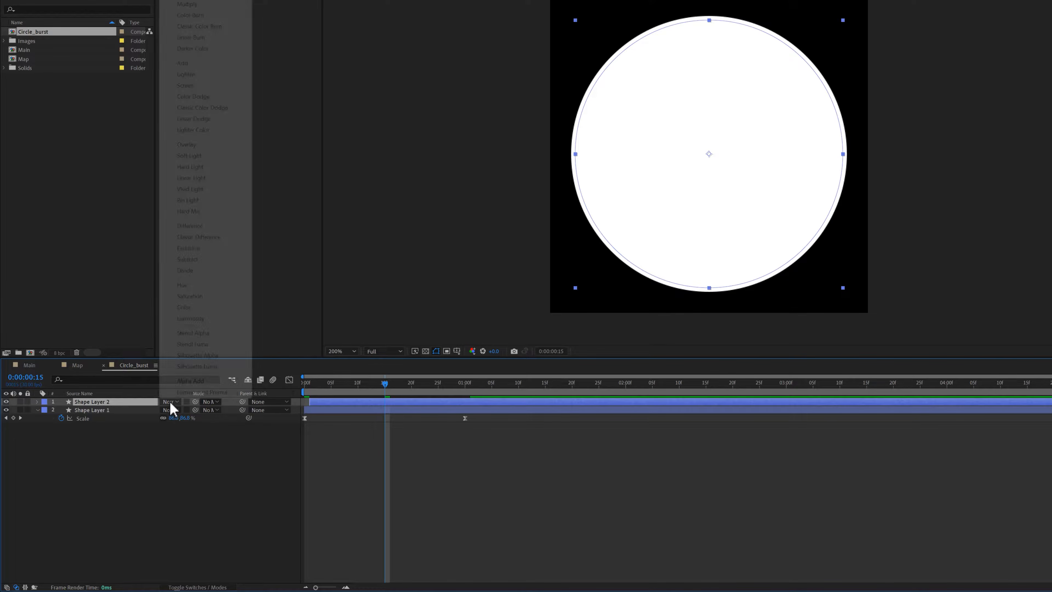
click(198, 355)
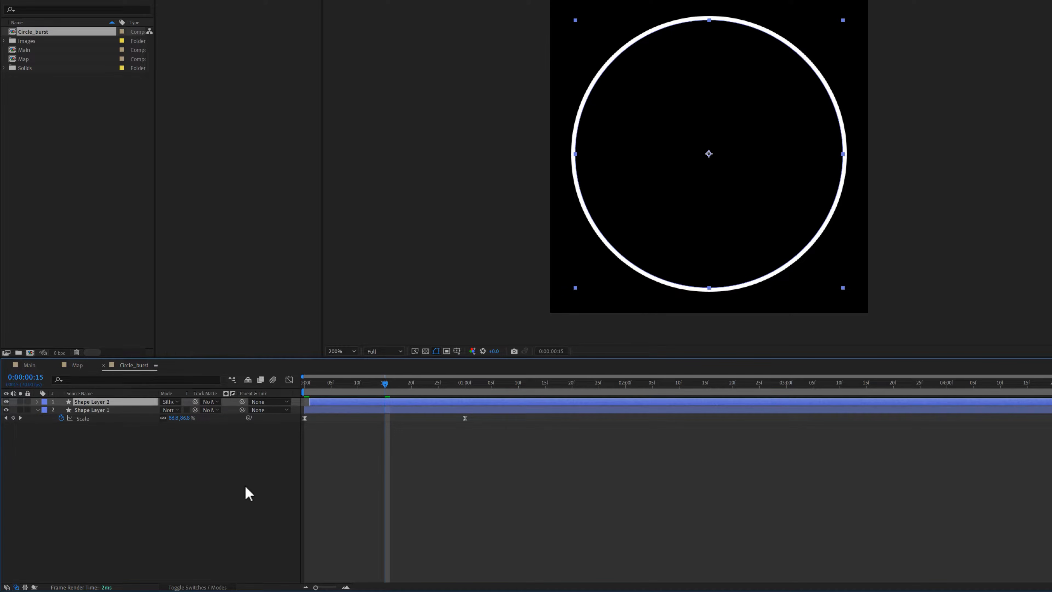
drag(327, 383, 255, 384)
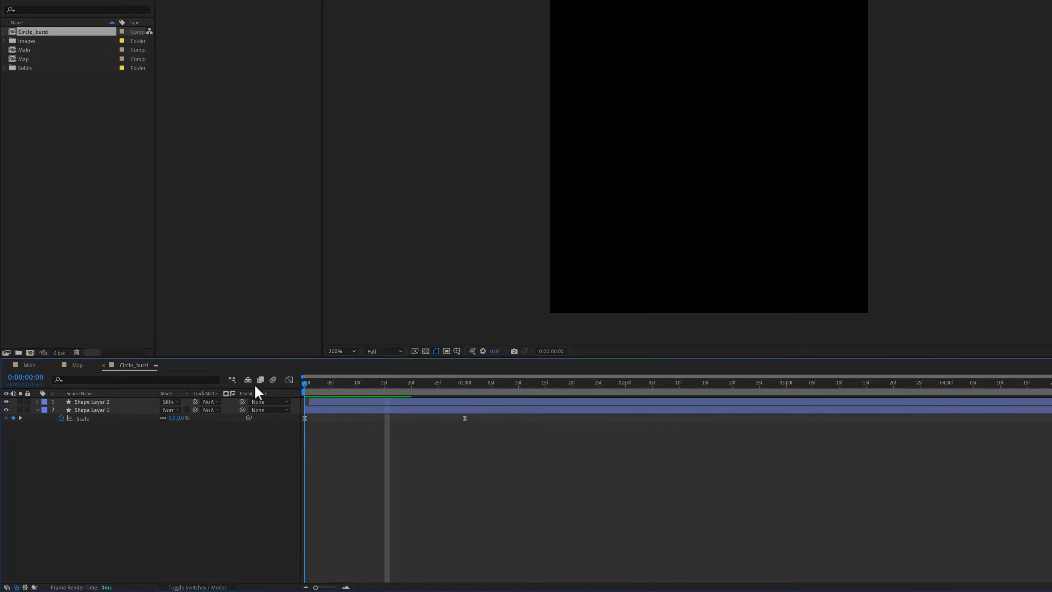
key(space)
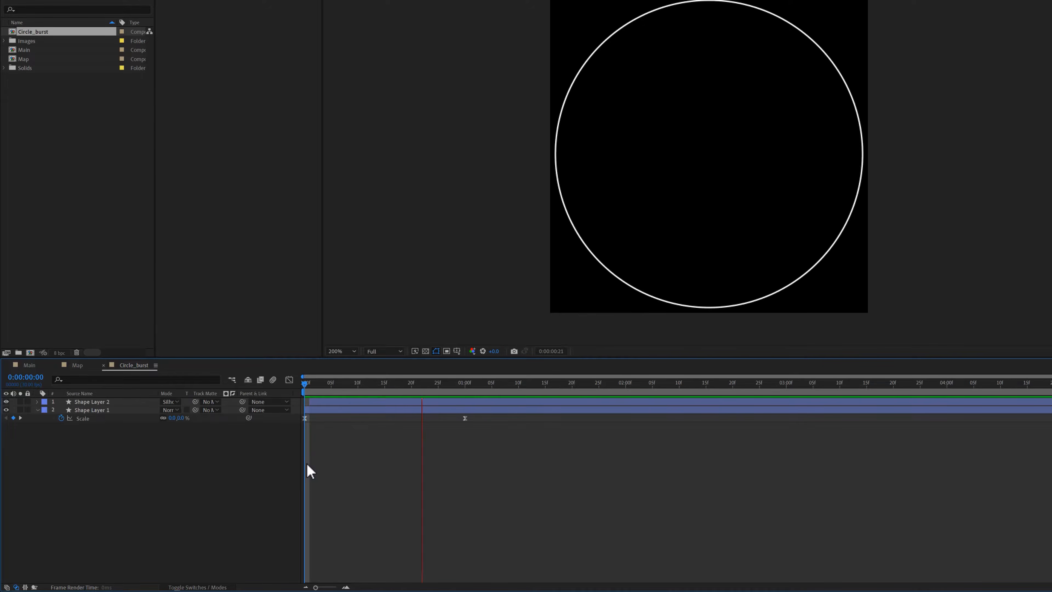
Trim the end of both circle layers at 0:00:01:01, the upper layer's last scale keyframe
click(464, 389)
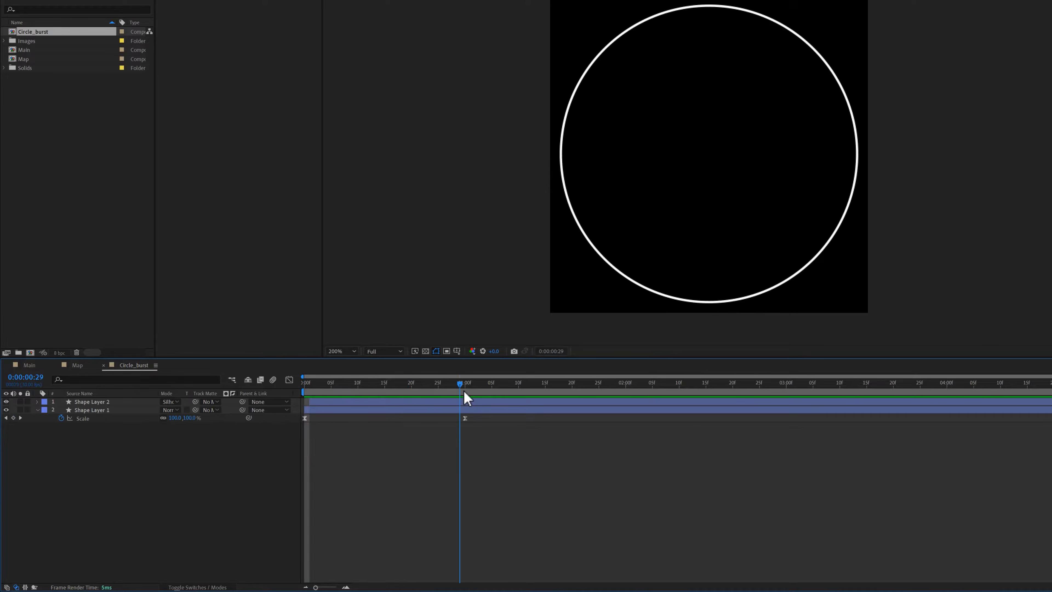
click(467, 403)
key(u)
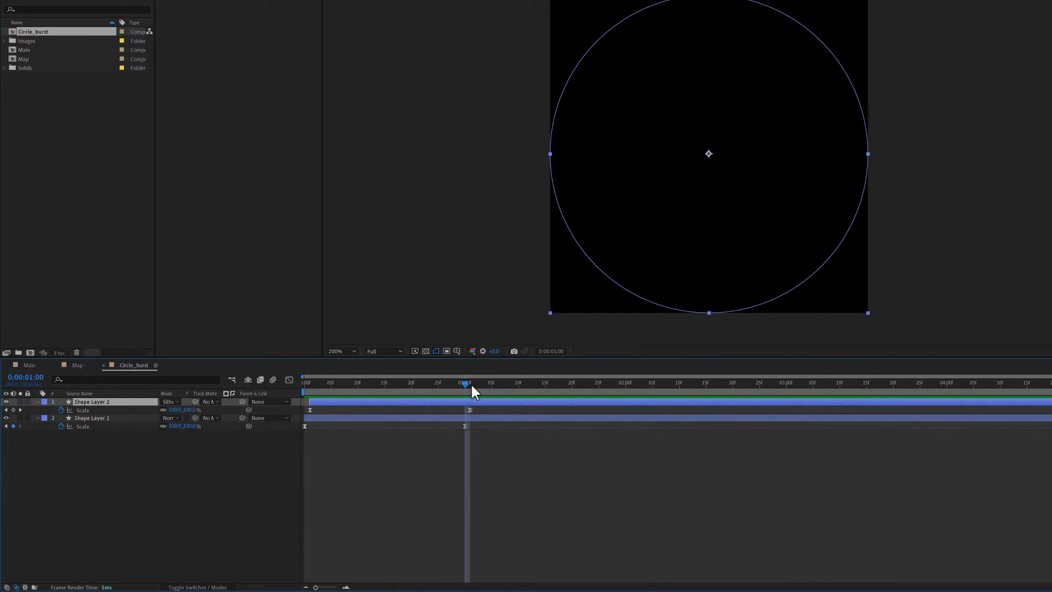
shift+click(472, 415)
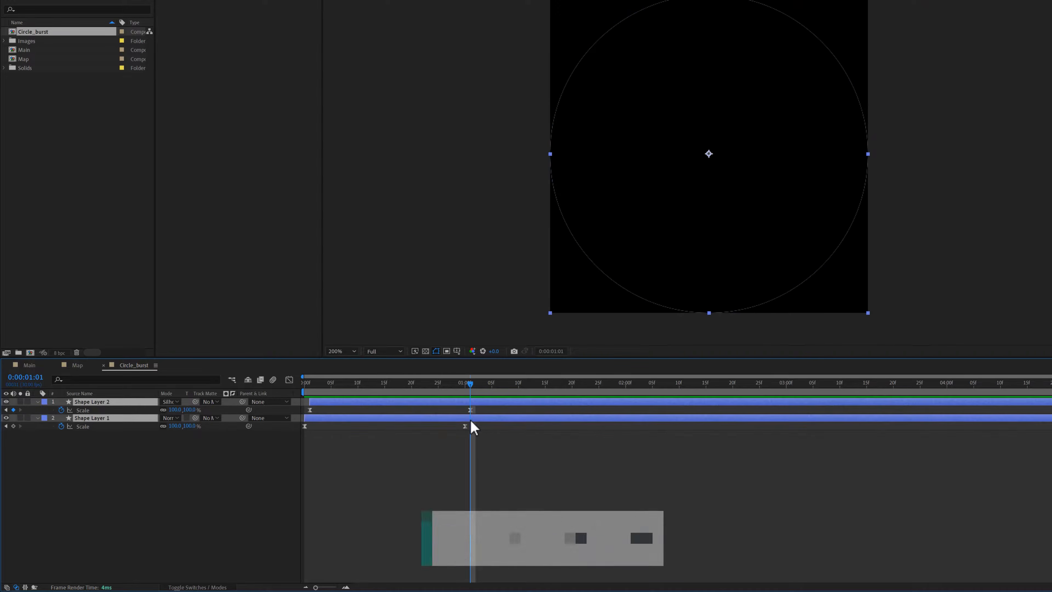
key(alt+bracketright)
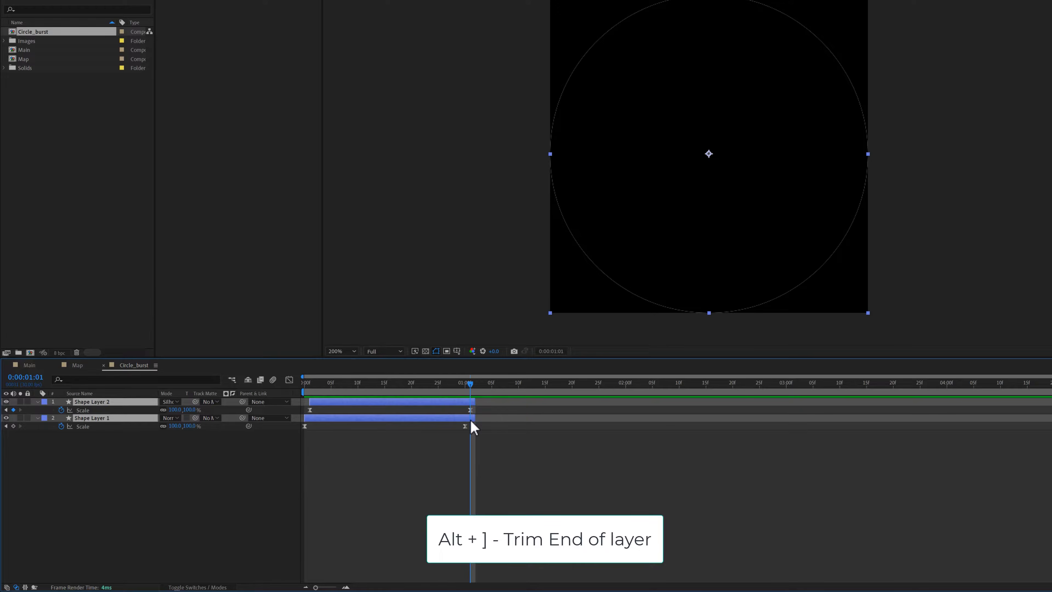
click(481, 472)
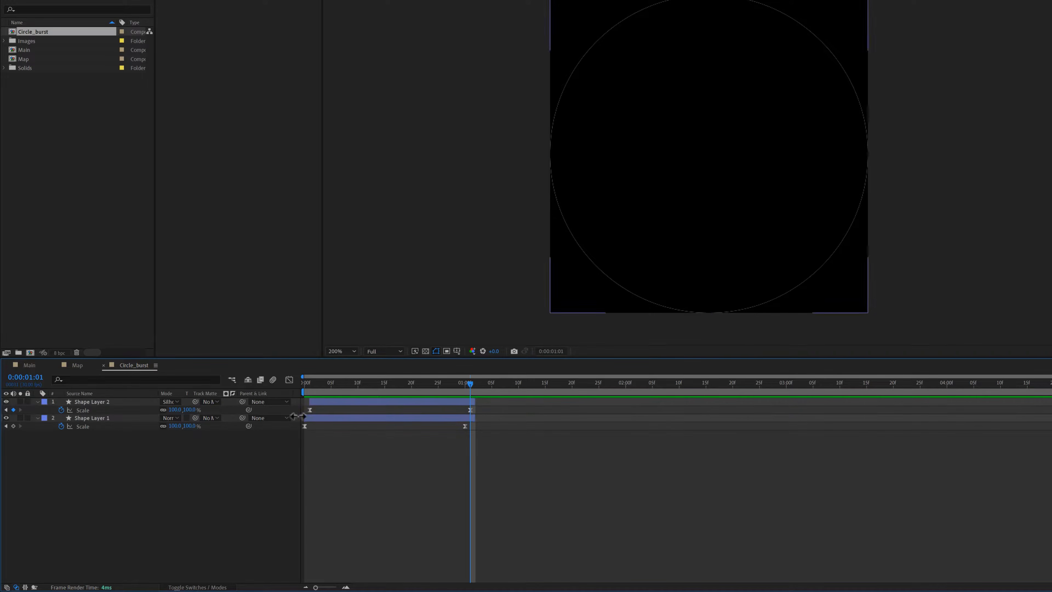
Duplicate both circle layers, offset the copies by 6 frames for a second ring, and preview the burst
click(38, 402)
drag(110, 443, 87, 408)
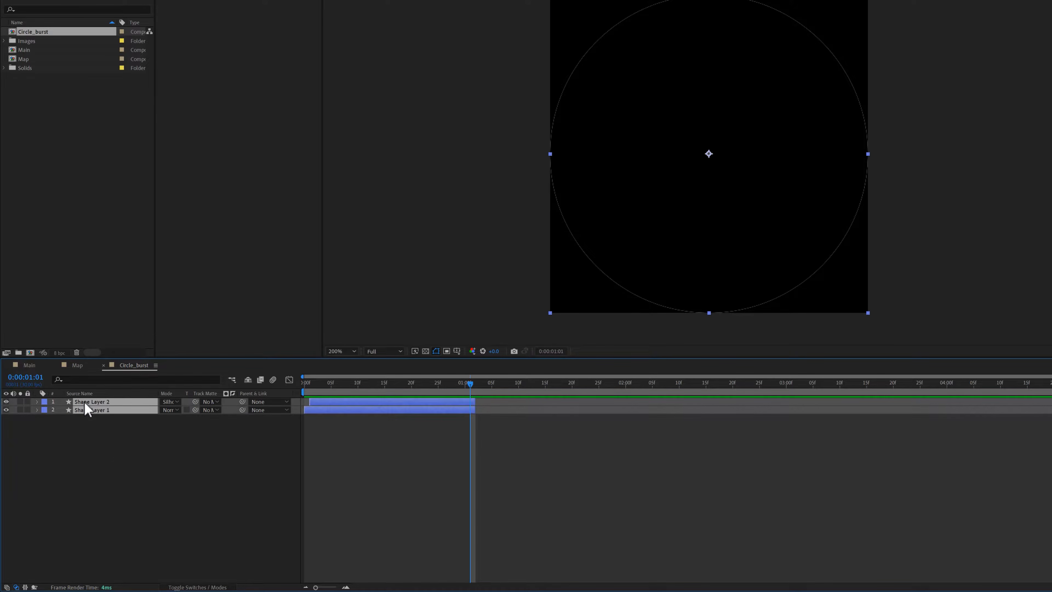
key(ctrl+d)
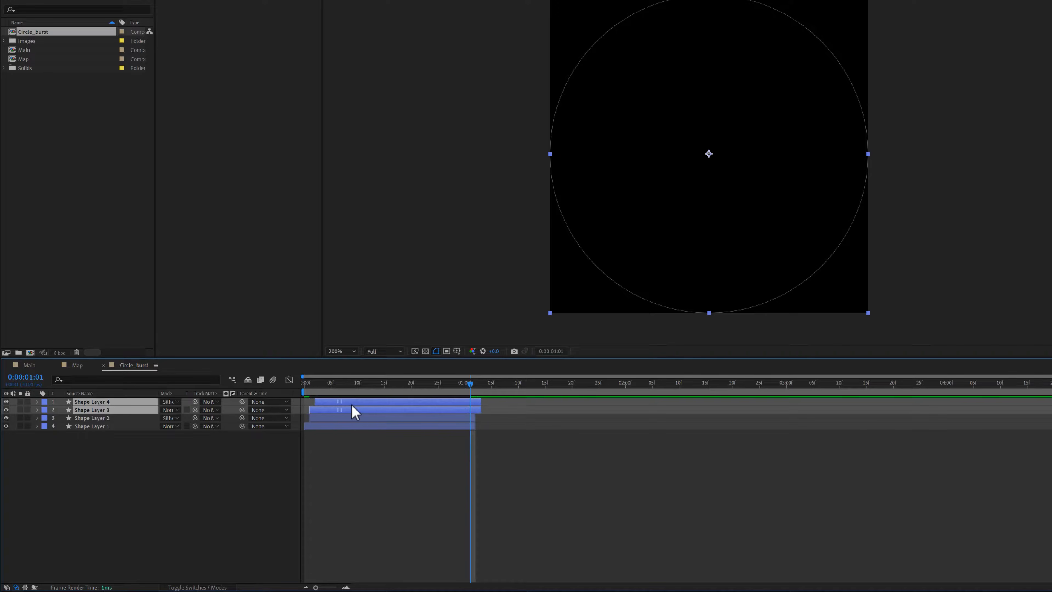
drag(352, 406, 369, 412)
key(Home)
click(352, 453)
key(space)
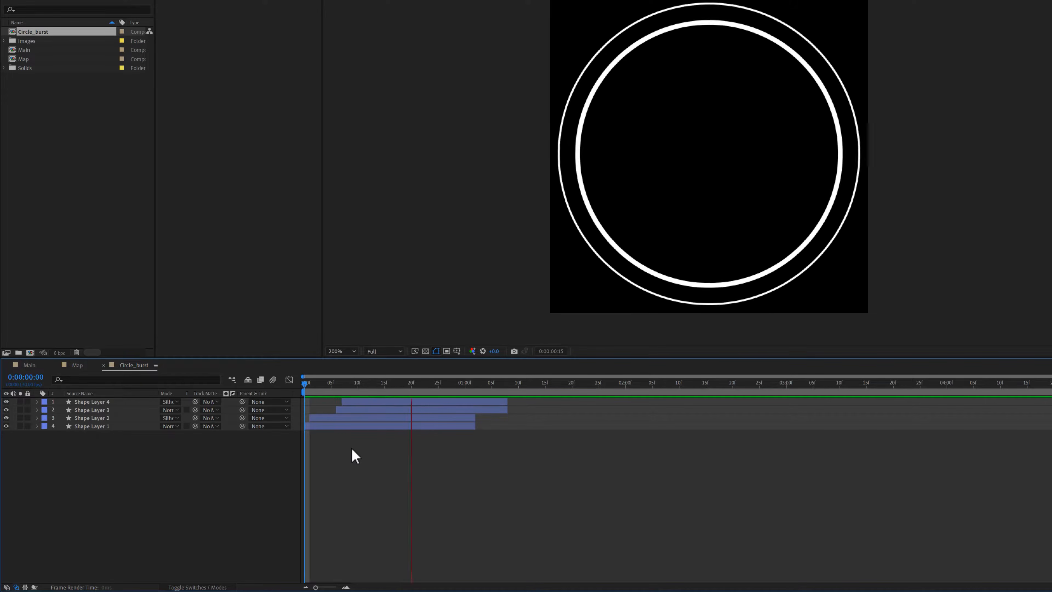
End the work area at 0:00:01:08, trim the composition to it and preview the burst
drag(413, 382, 509, 381)
key(n)
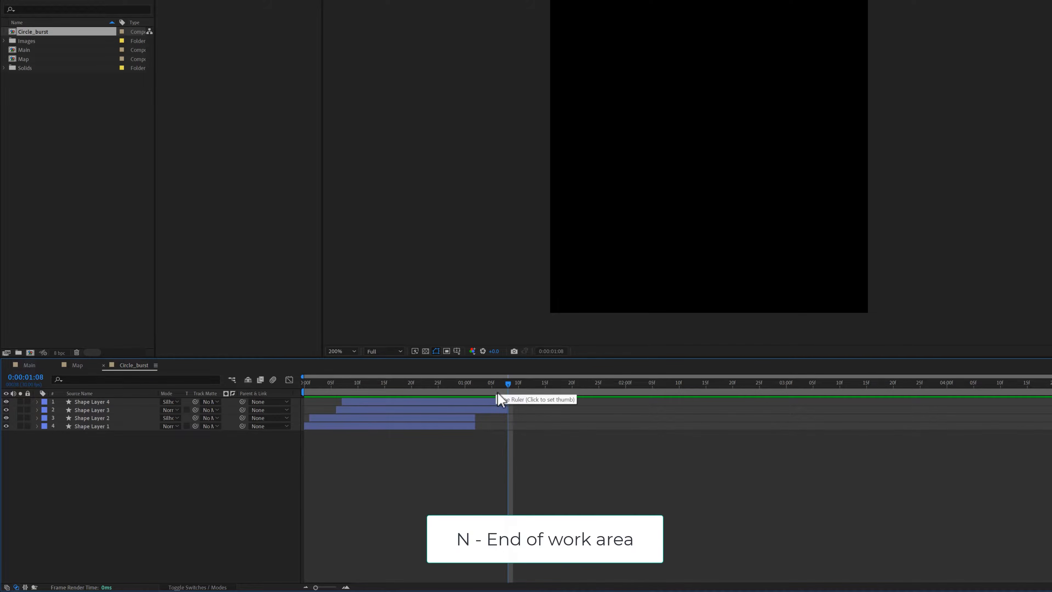
key(n)
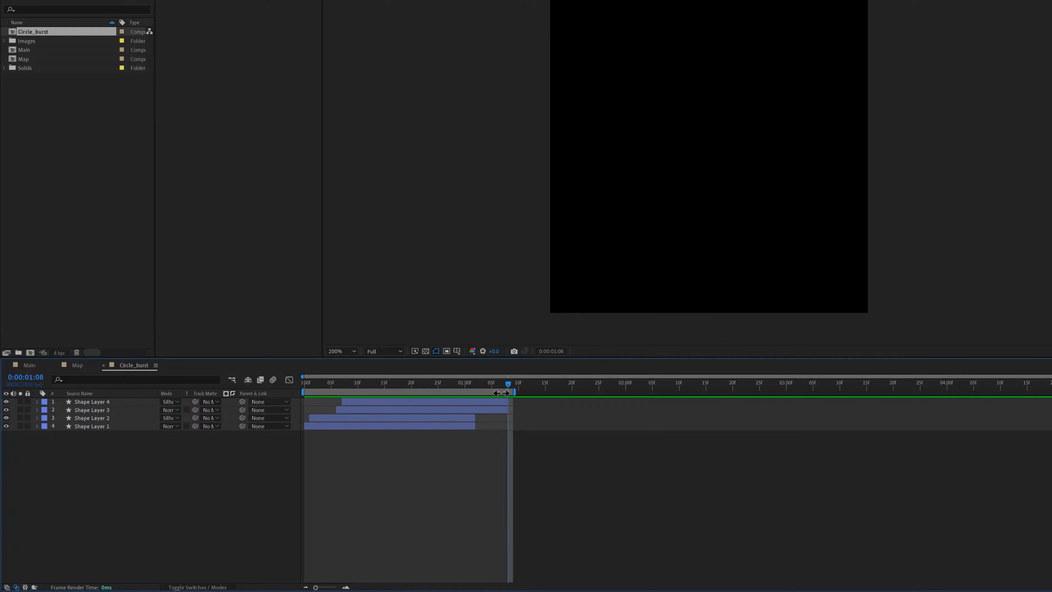
right_click(503, 392)
click(536, 423)
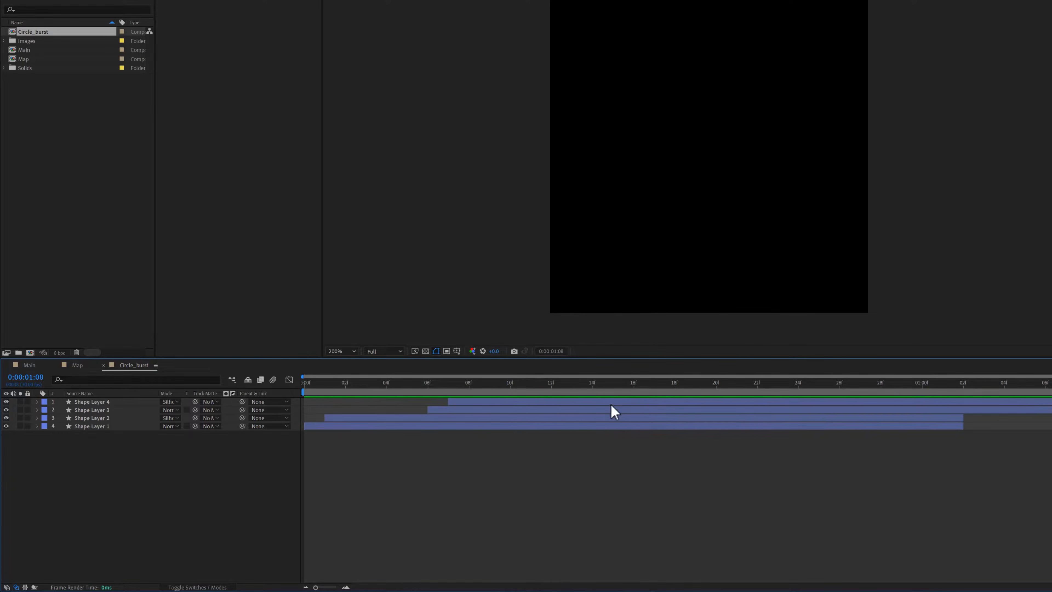
key(space)
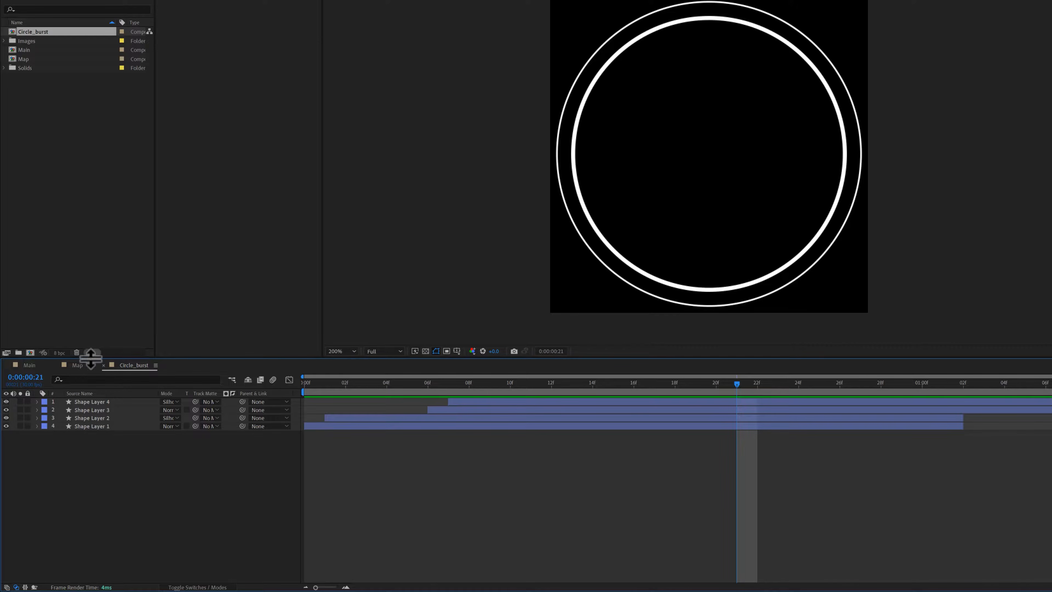
Add Circle_burst to the Main composition above Camera 1 and shift it in time so it plays around 0:00:03:00
click(30, 365)
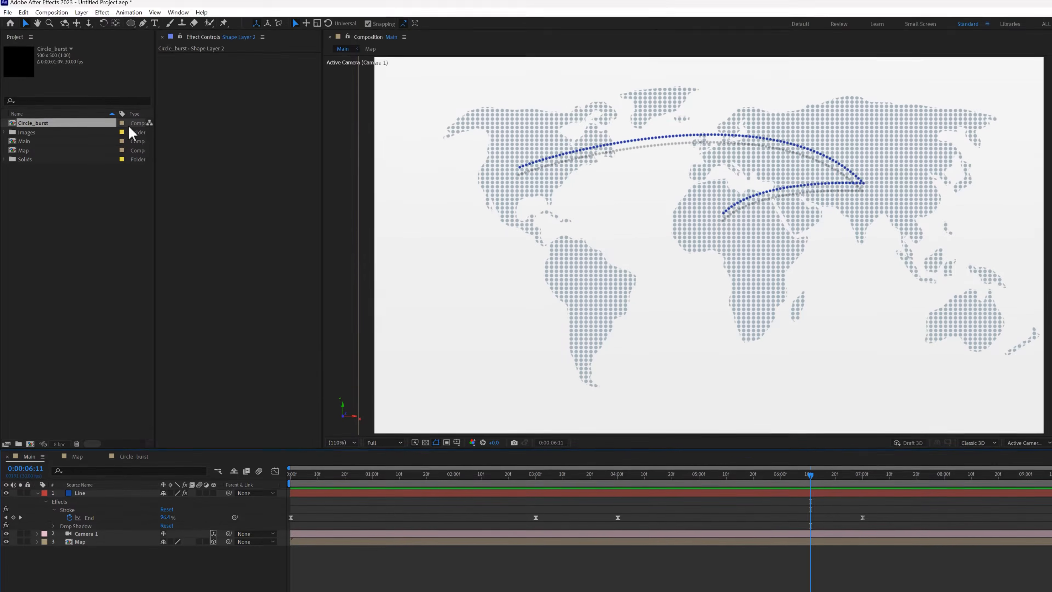
drag(54, 132, 98, 535)
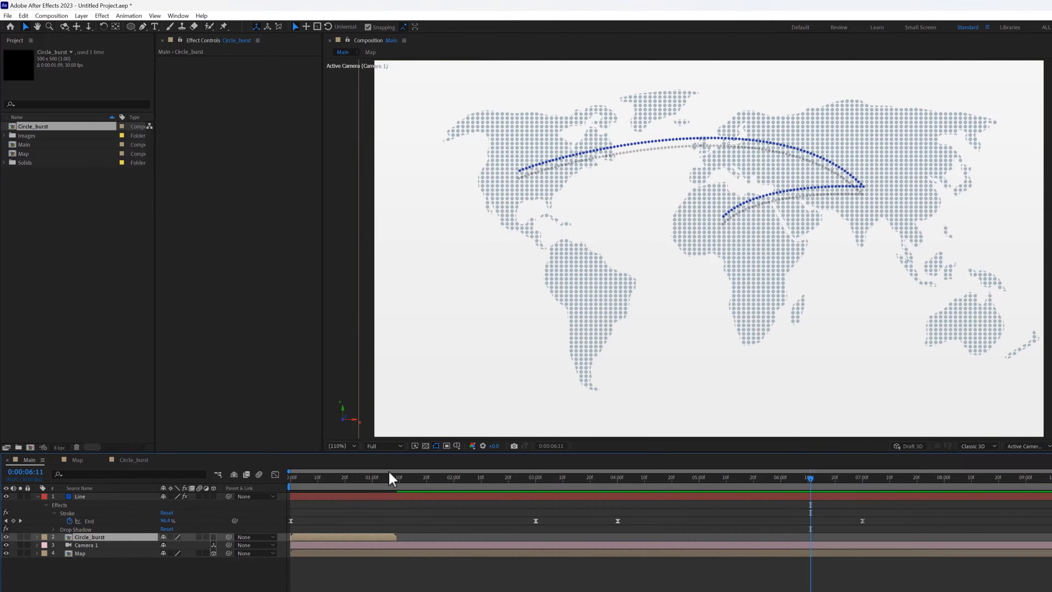
drag(383, 490, 540, 484)
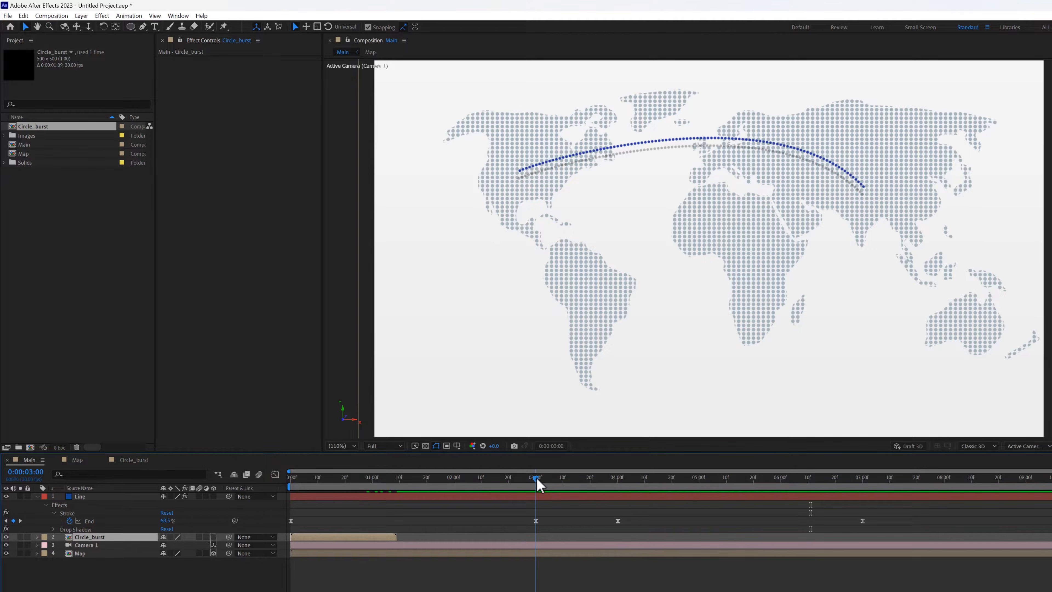
drag(378, 539, 587, 541)
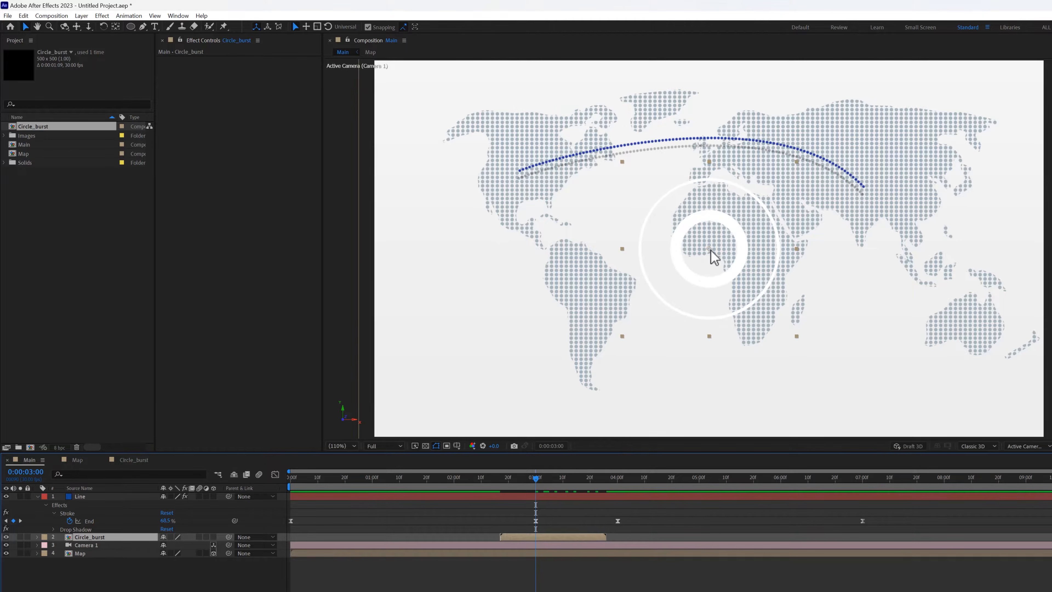
Snap the burst to the first route's end in Asia and scale the layer to 36%
drag(711, 253, 864, 198)
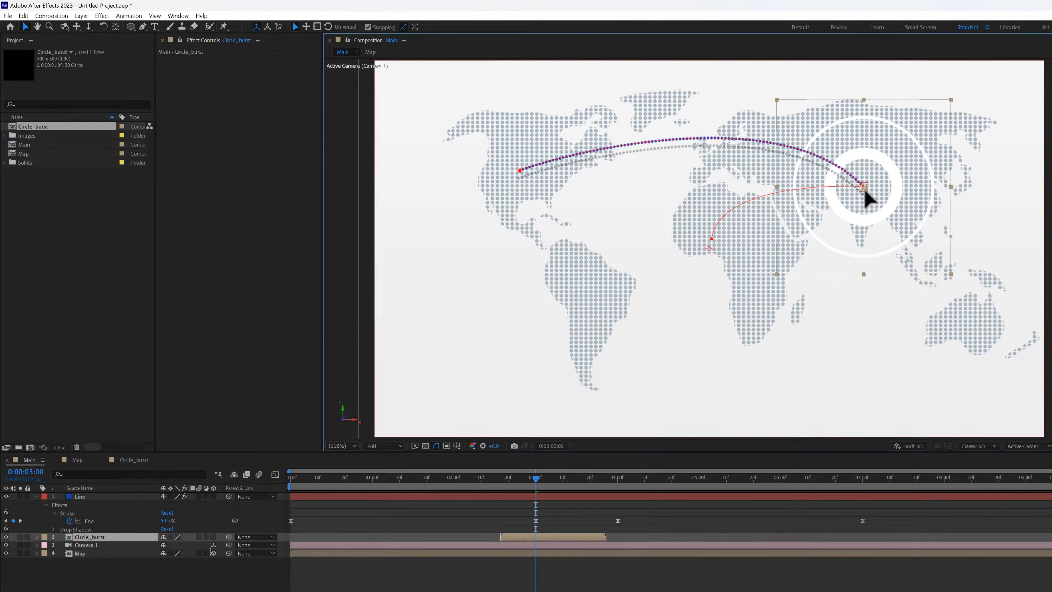
click(380, 28)
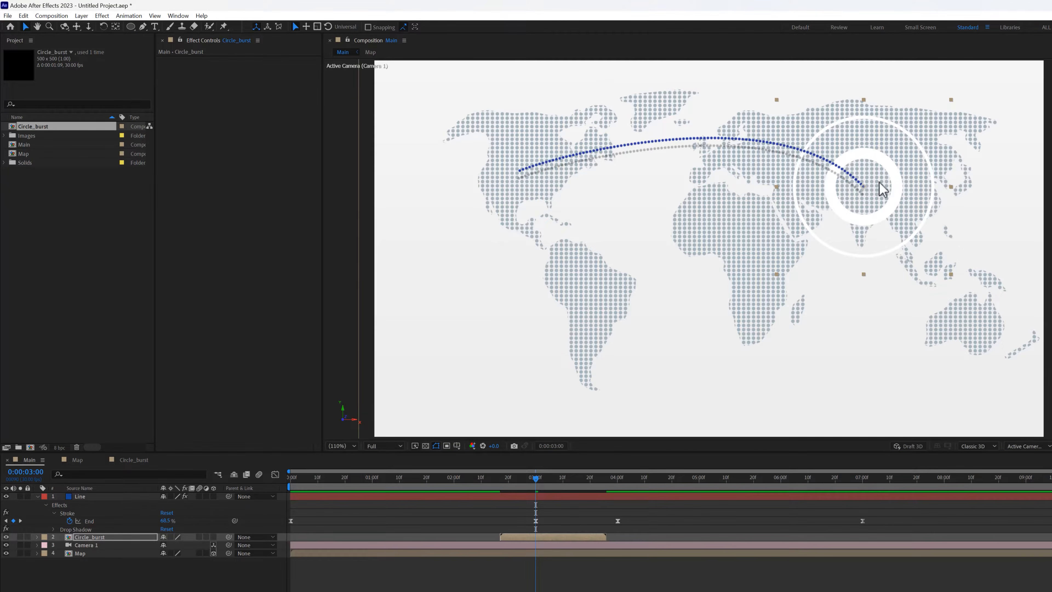
click(377, 28)
key(s)
drag(191, 548, 176, 555)
click(185, 545)
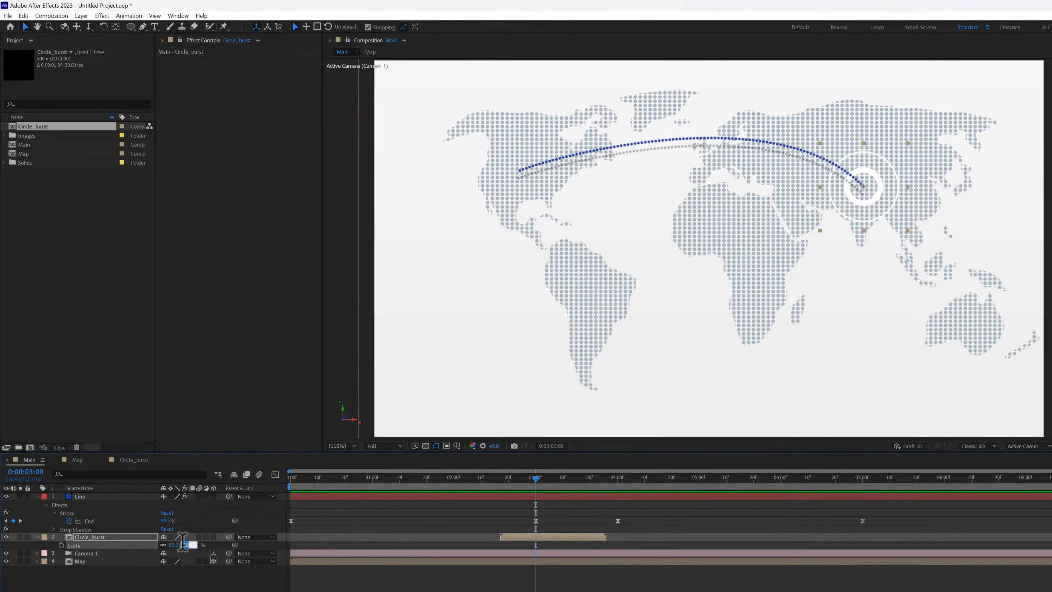
click(406, 543)
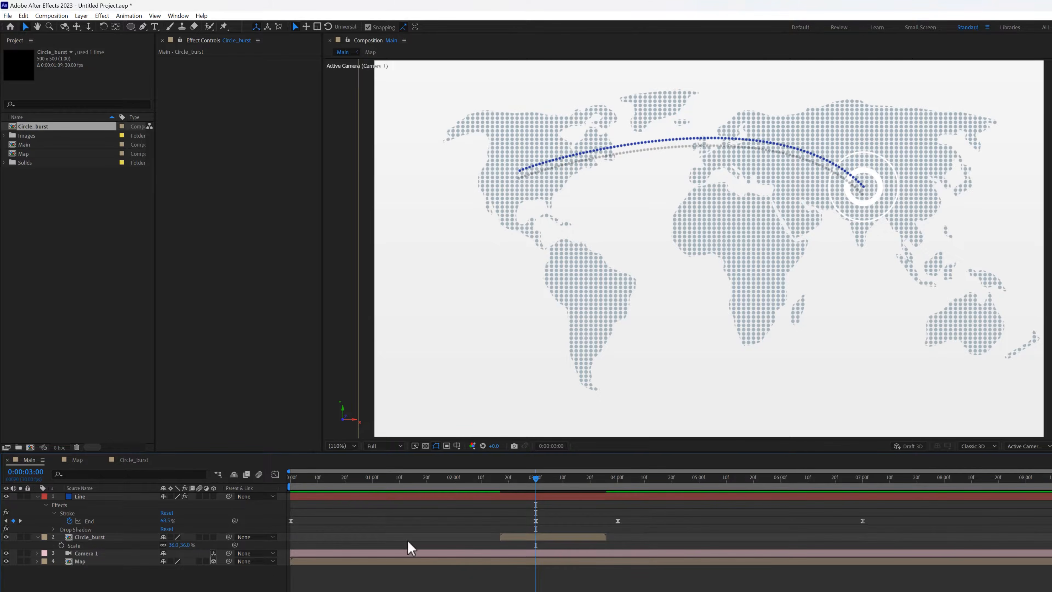
Shift the burst layer to start at about 0:00:02:19 and preview it against the route line's arrival
mouse_move(536, 481)
mouse_down()
mouse_move(518, 484)
mouse_move(586, 478)
mouse_move(500, 477)
mouse_move(518, 489)
mouse_move(458, 481)
mouse_move(535, 487)
mouse_move(481, 488)
mouse_move(502, 493)
mouse_move(493, 491)
mouse_up()
drag(514, 540, 521, 538)
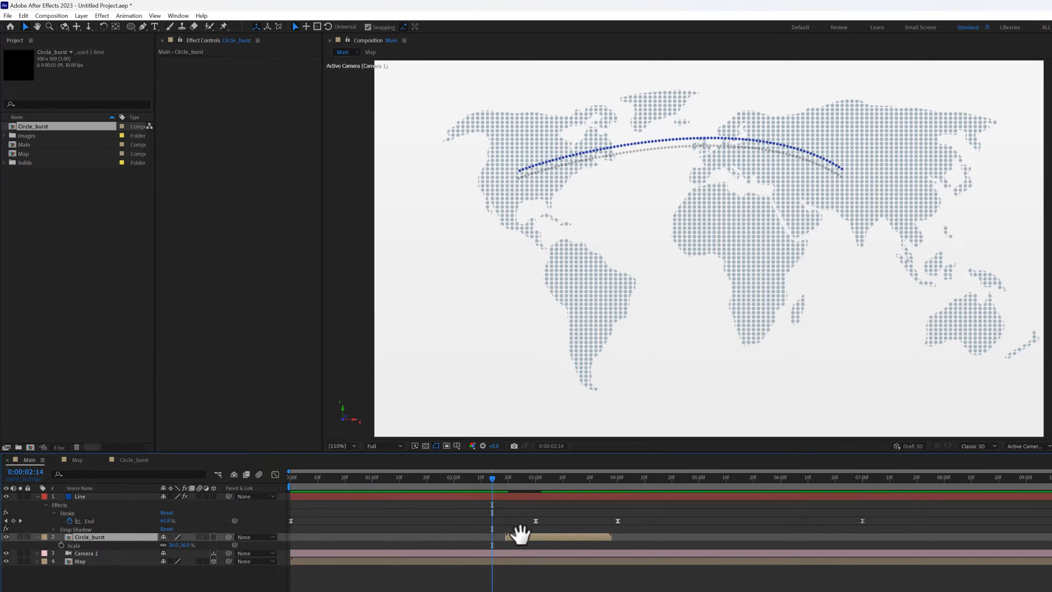
key(space)
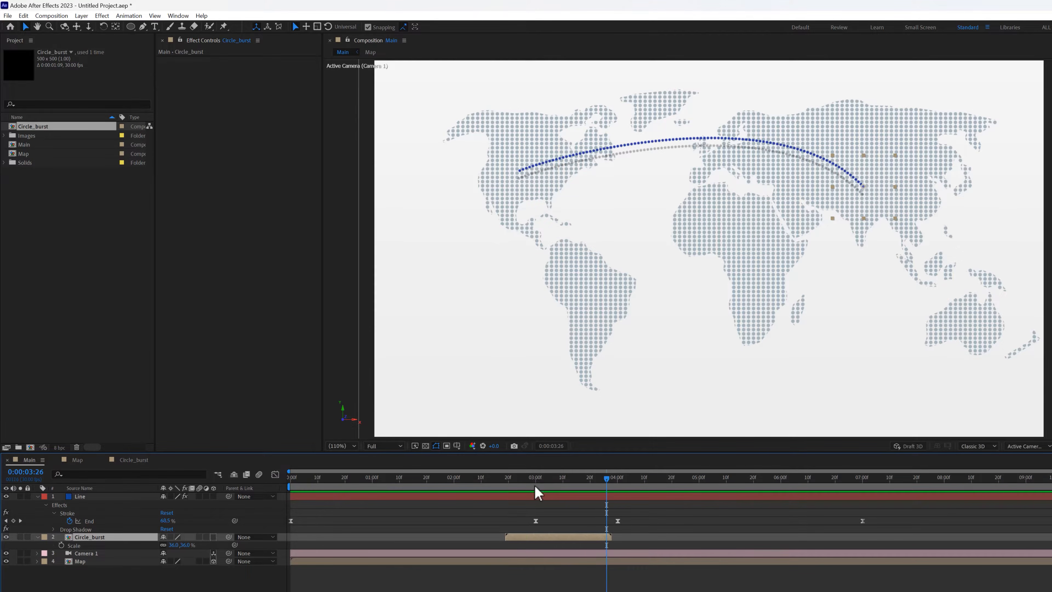
Duplicate the burst, start the copy at about 0:00:06:19, place it on the second route's end in West Africa, and preview
drag(550, 485, 868, 477)
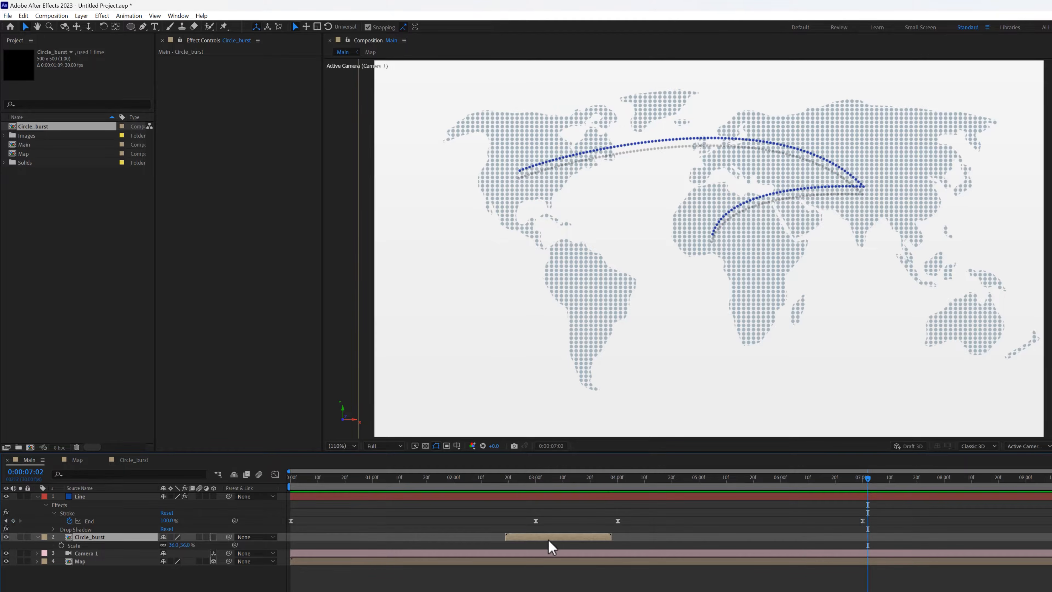
key(ctrl+d)
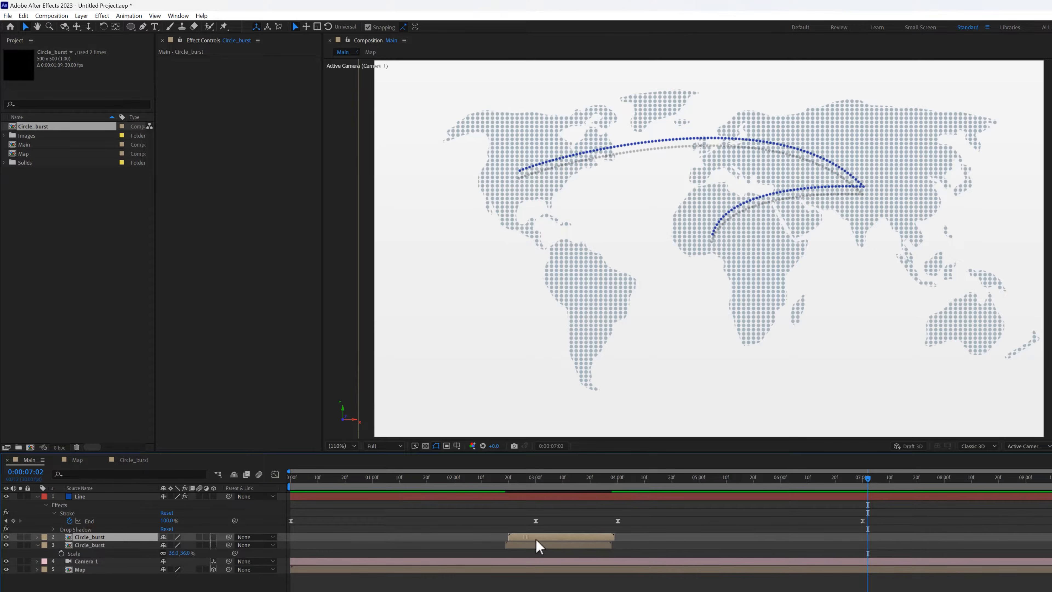
drag(538, 539, 849, 518)
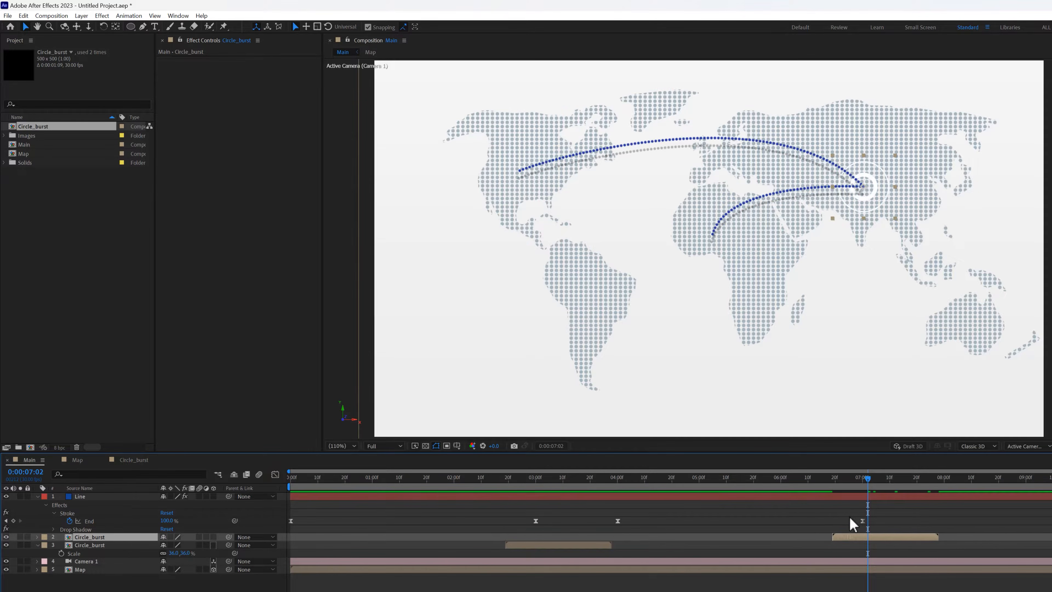
drag(869, 195, 717, 257)
drag(808, 478, 913, 480)
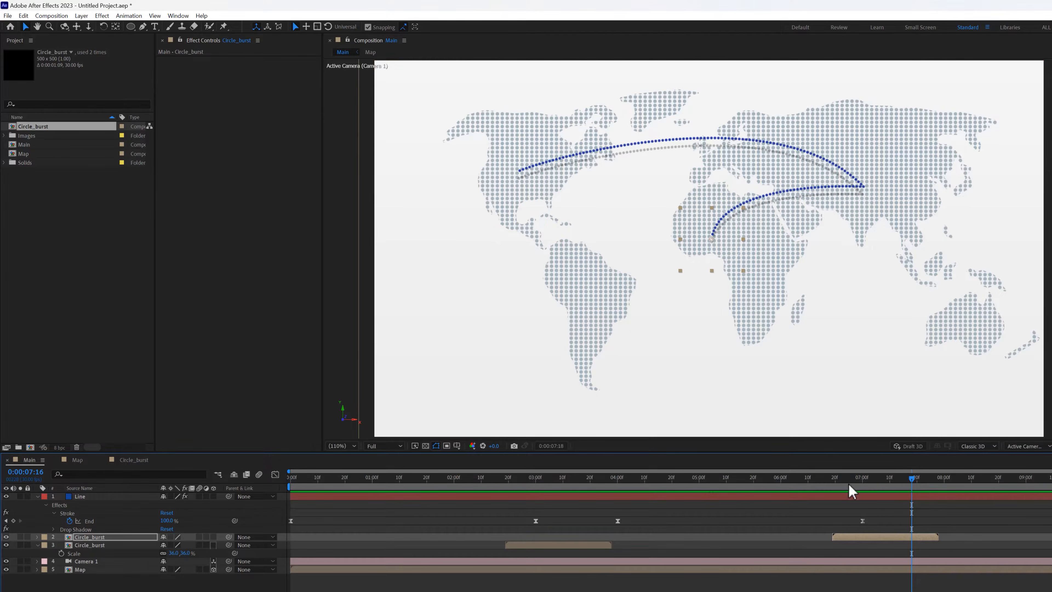
drag(850, 480, 936, 480)
drag(753, 490, 544, 501)
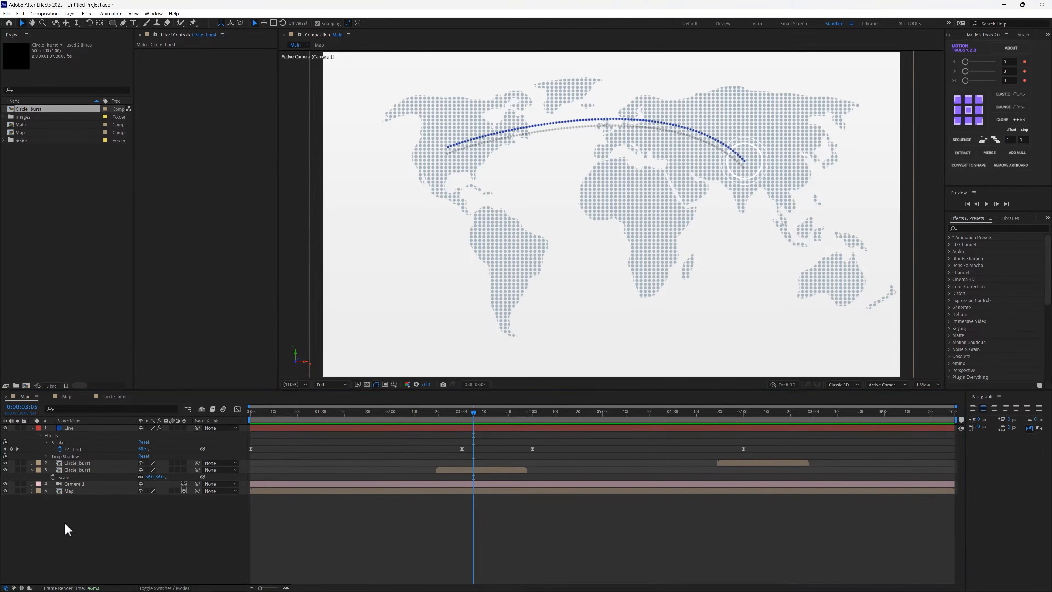
Add a null object to the Main composition and rename it Cam_con
right_click(65, 523)
mouse_move(138, 420)
click(191, 469)
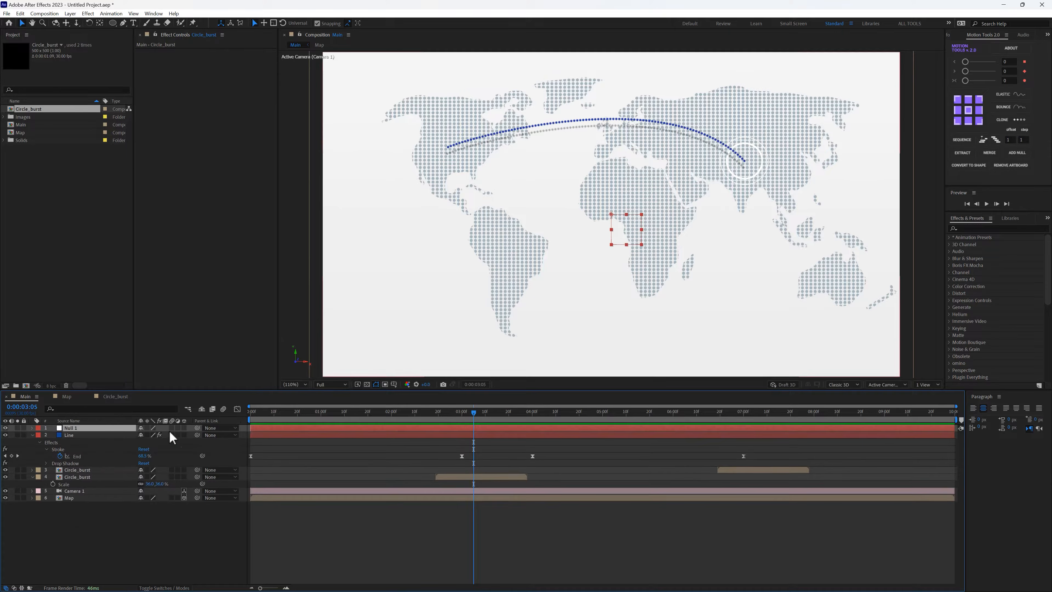
key(Return)
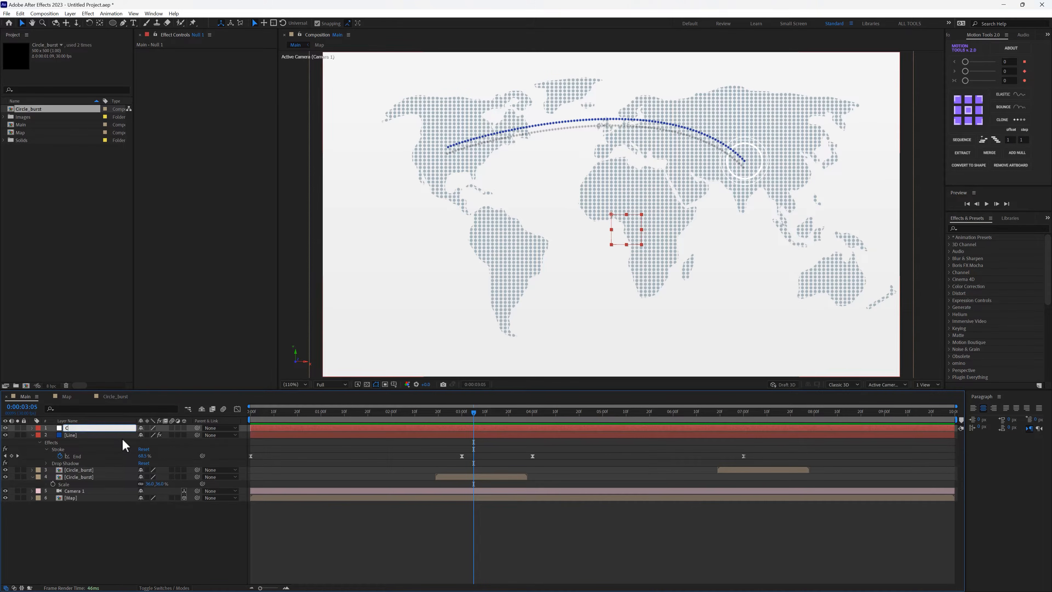
text(Cam_con)
key(Return)
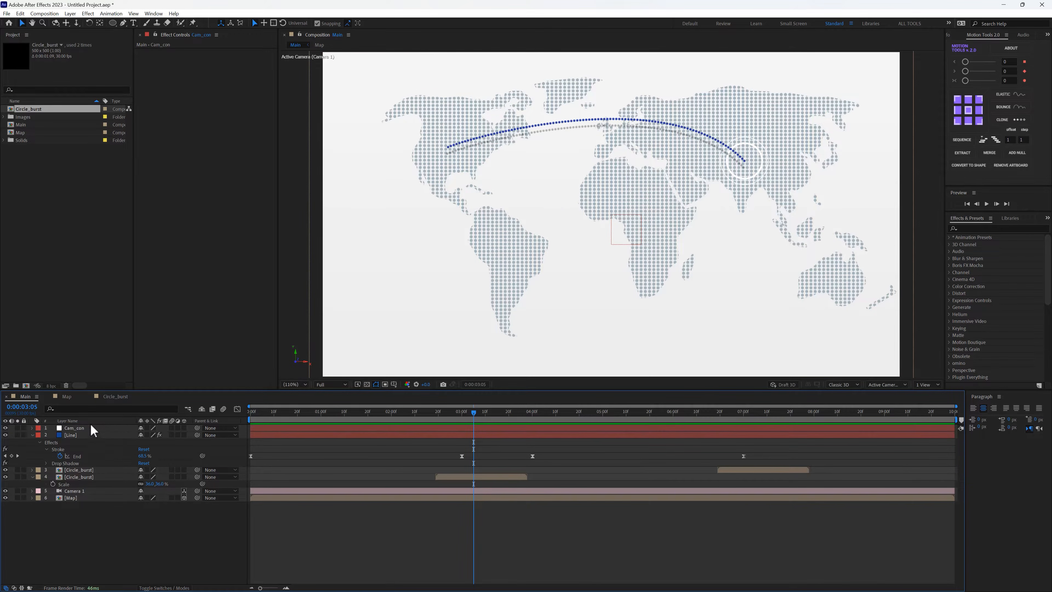
Place Cam_con directly above Camera 1 and move both layers to the top of the layer stack
click(87, 427)
drag(89, 428, 78, 489)
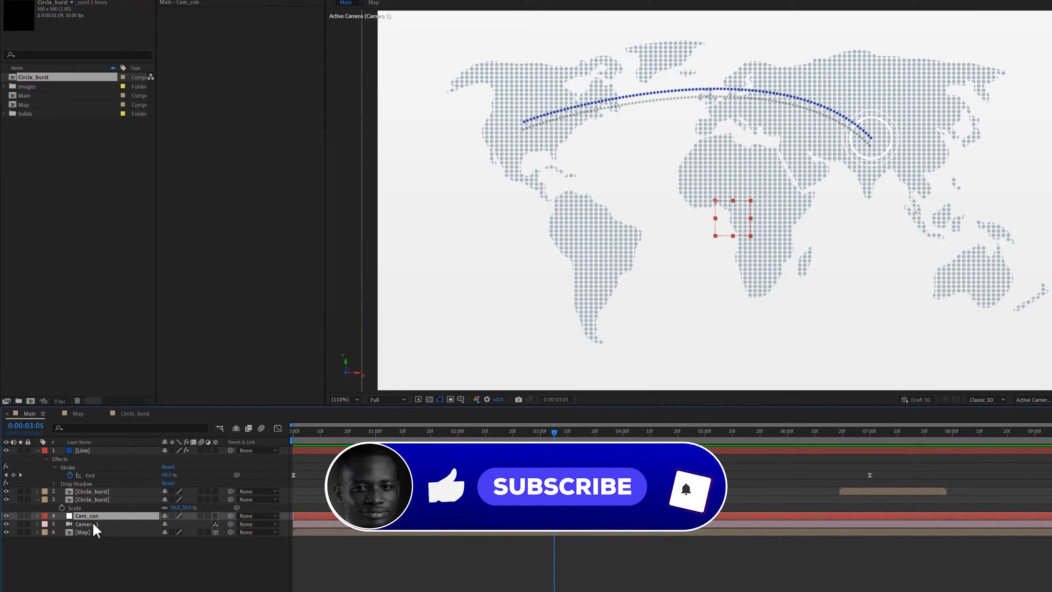
ctrl+click(92, 523)
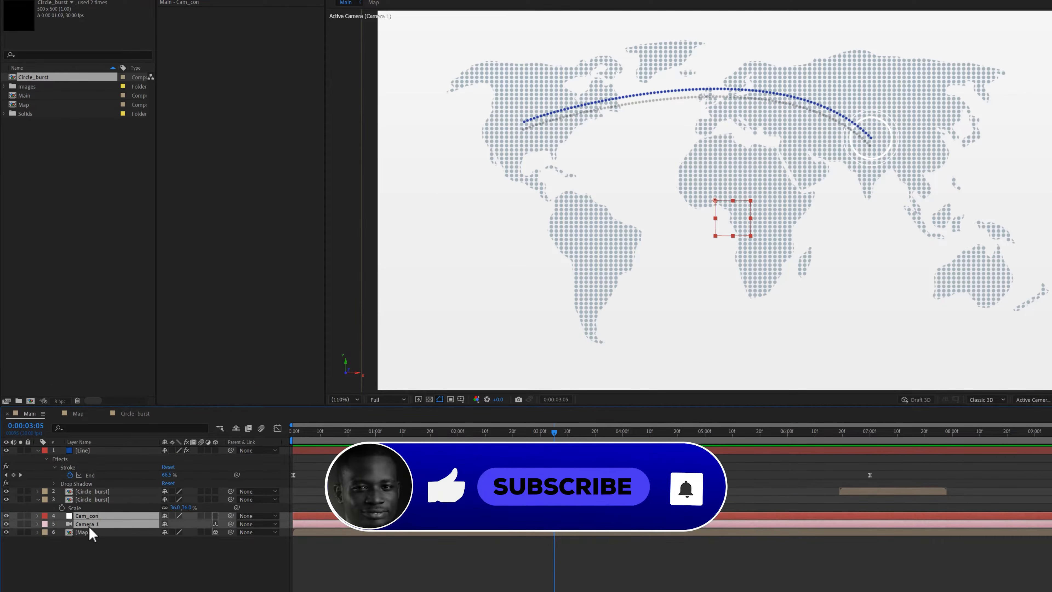
drag(92, 524, 110, 453)
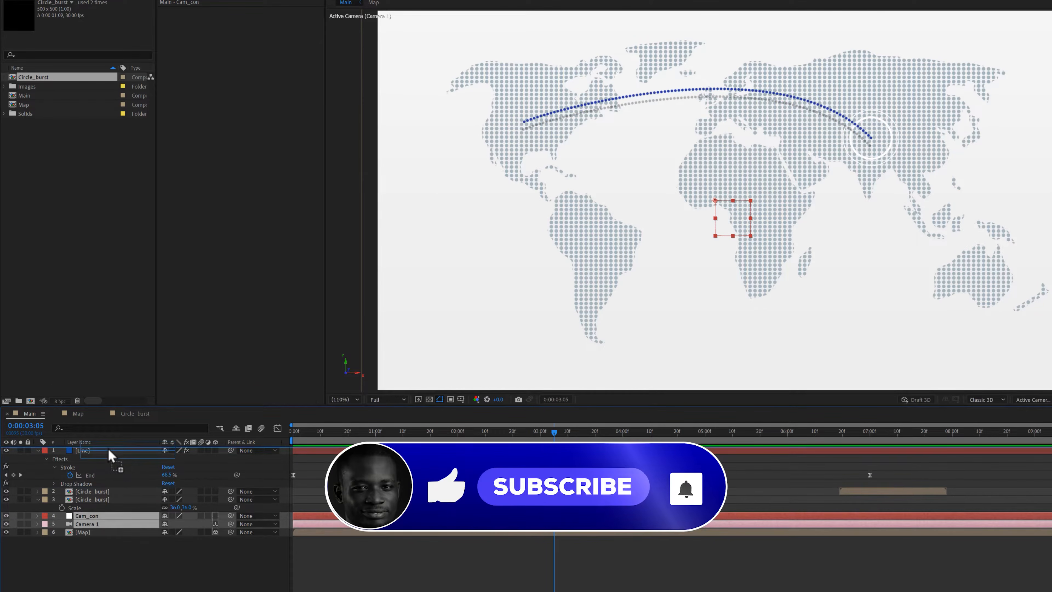
Make Cam_con a 3D layer and parent Camera 1 to it
click(216, 450)
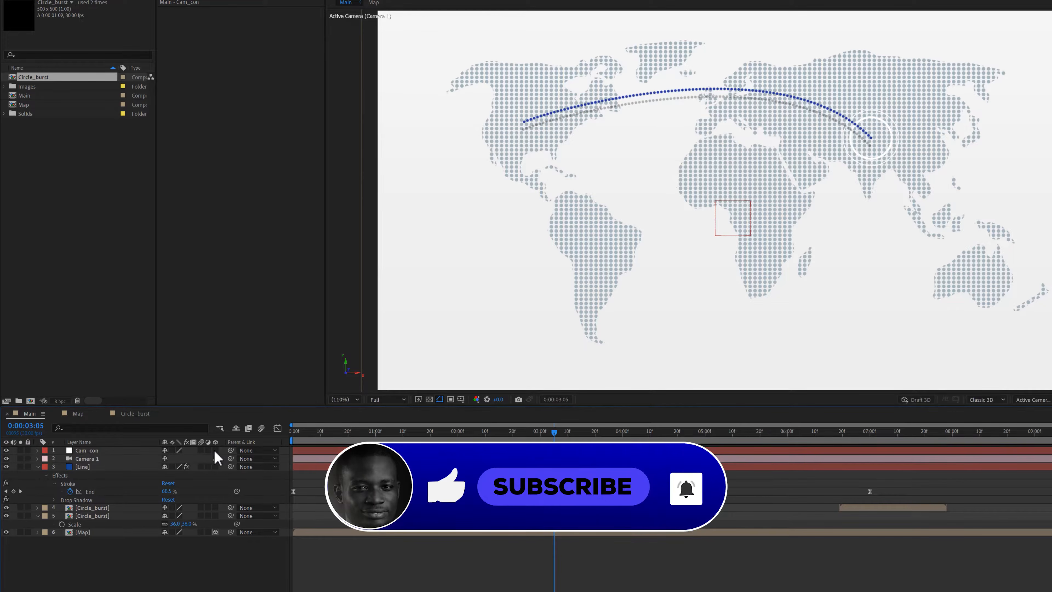
drag(91, 467, 98, 452)
click(98, 451)
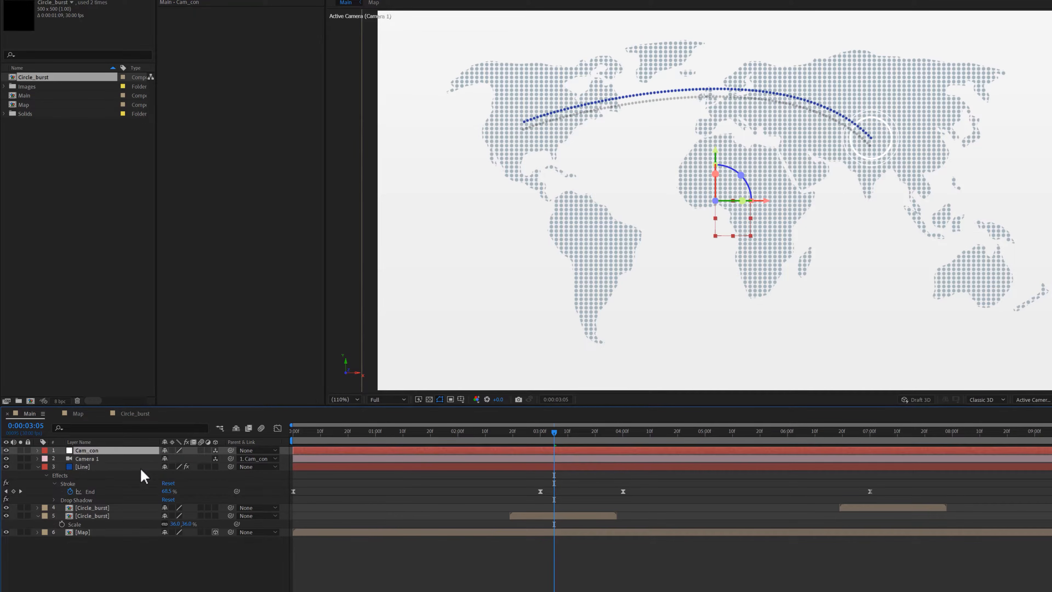
Reveal Cam_con's position at 0:00:00:00 and make the Line and both Circle_burst layers 3D
drag(336, 443, 292, 435)
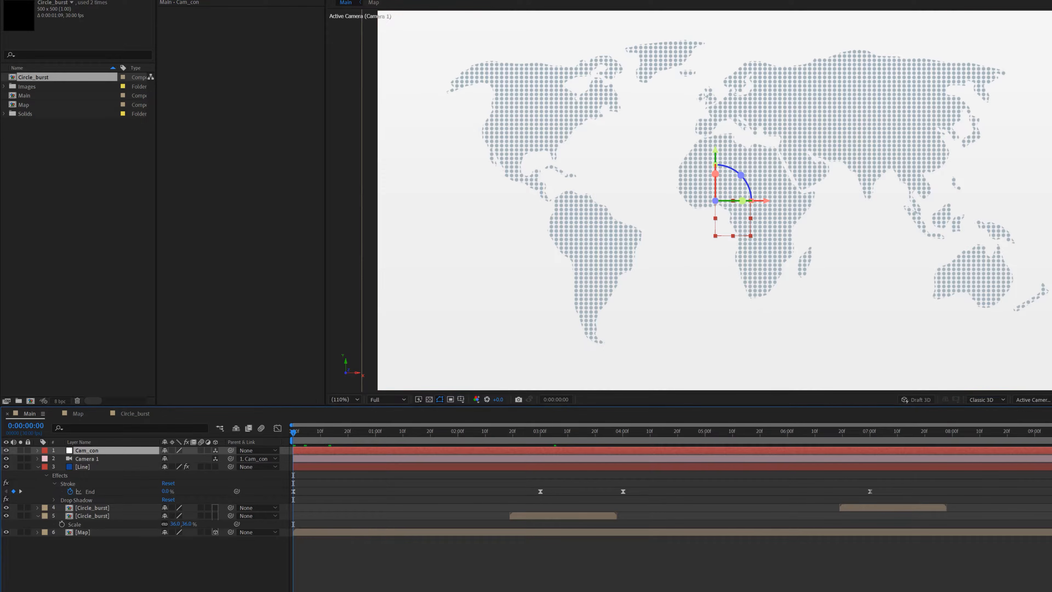
key(p)
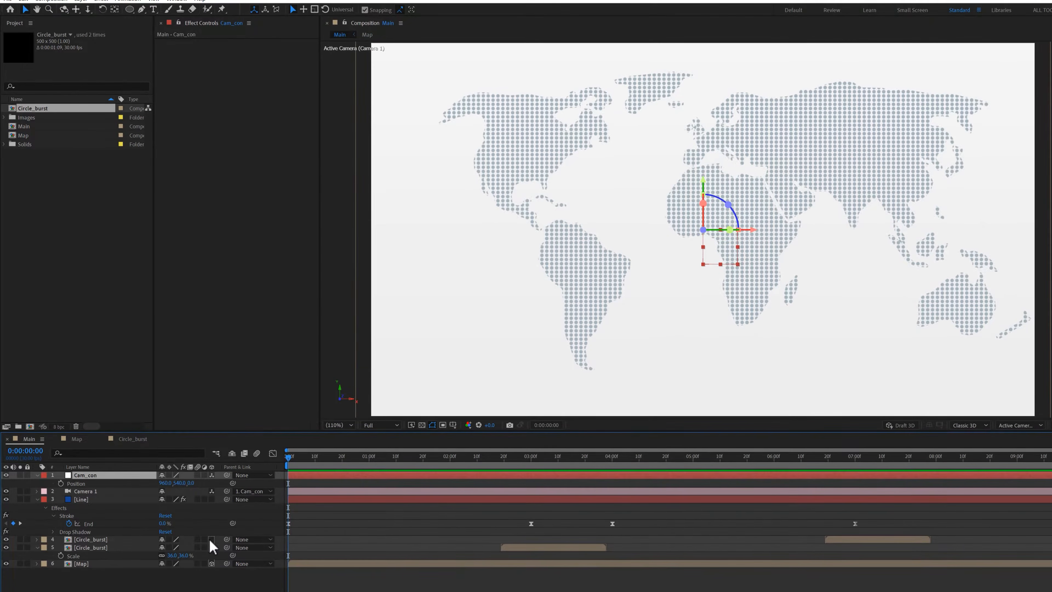
click(212, 539)
click(212, 548)
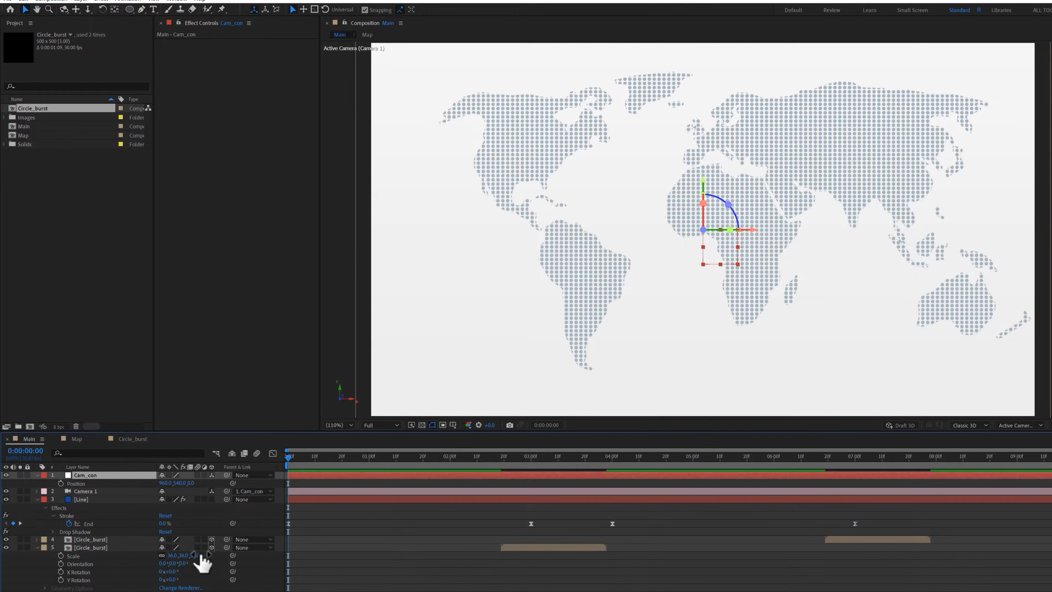
click(212, 499)
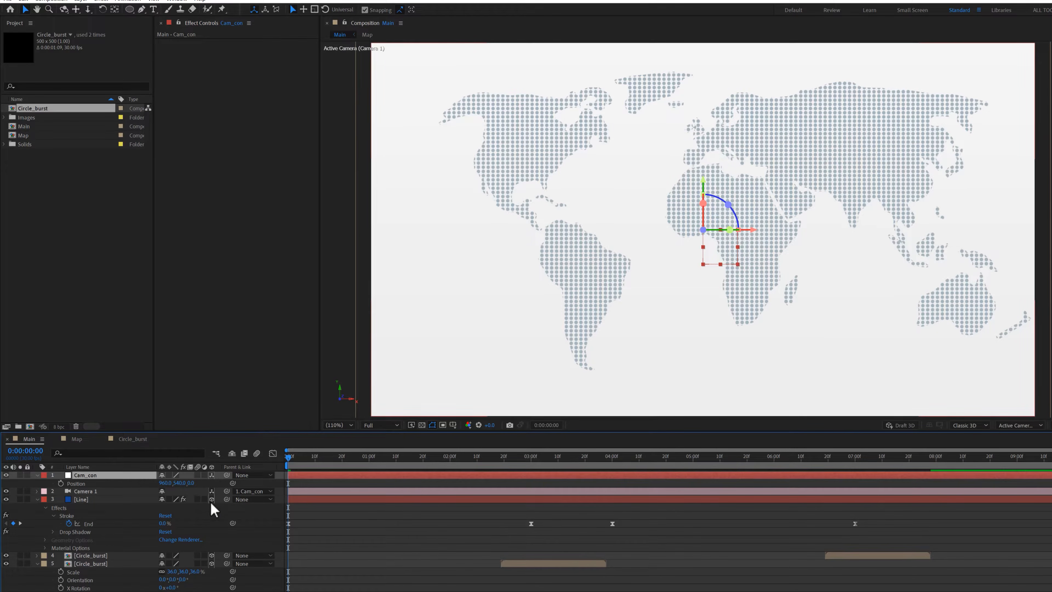
click(36, 563)
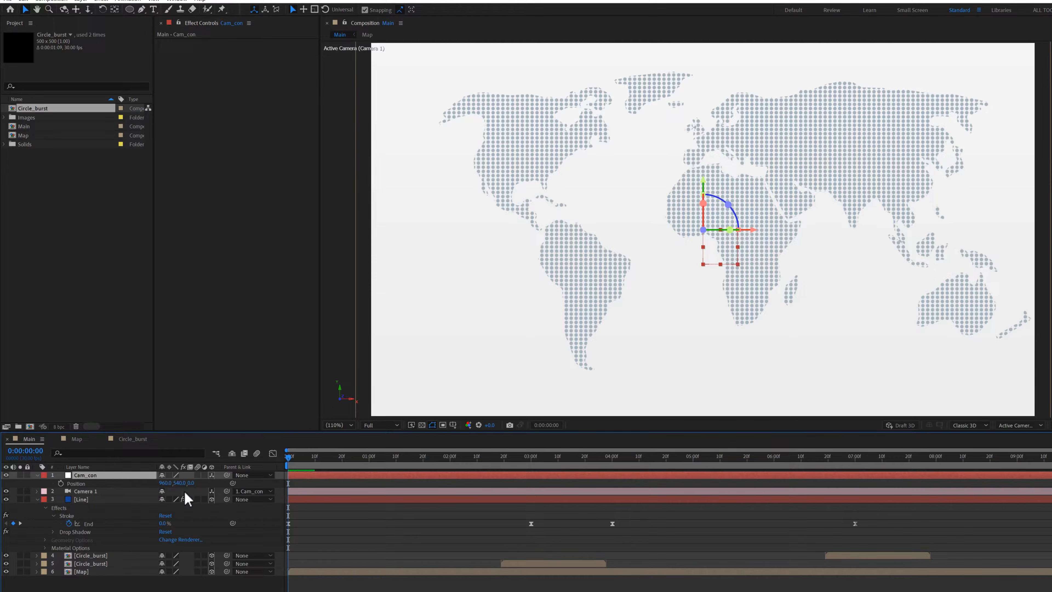
Move Cam_con to about 800 in Z and shift it in X and Y to frame North America
drag(192, 483, 322, 482)
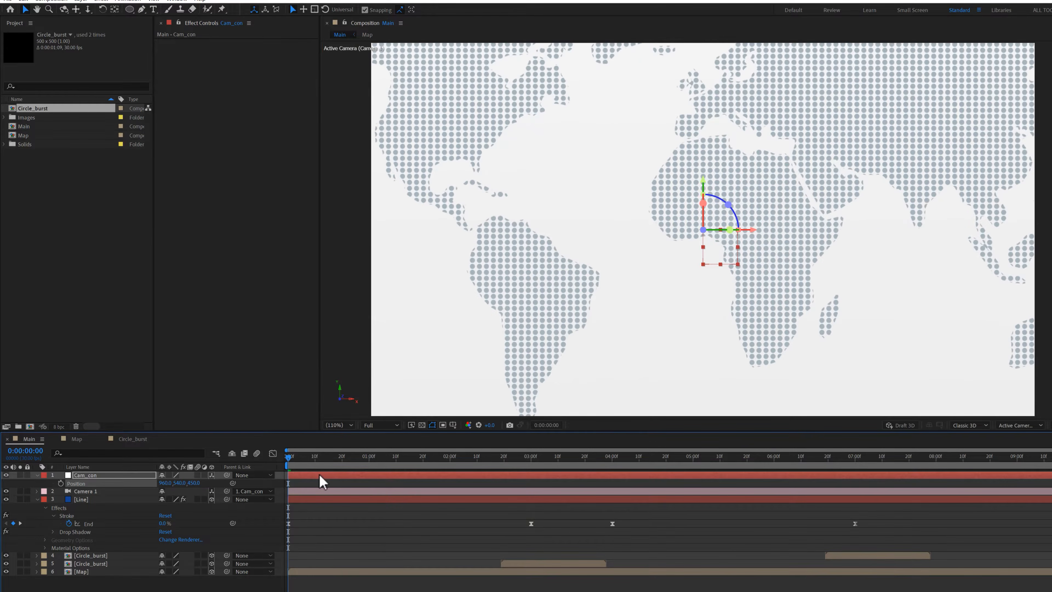
key(space)
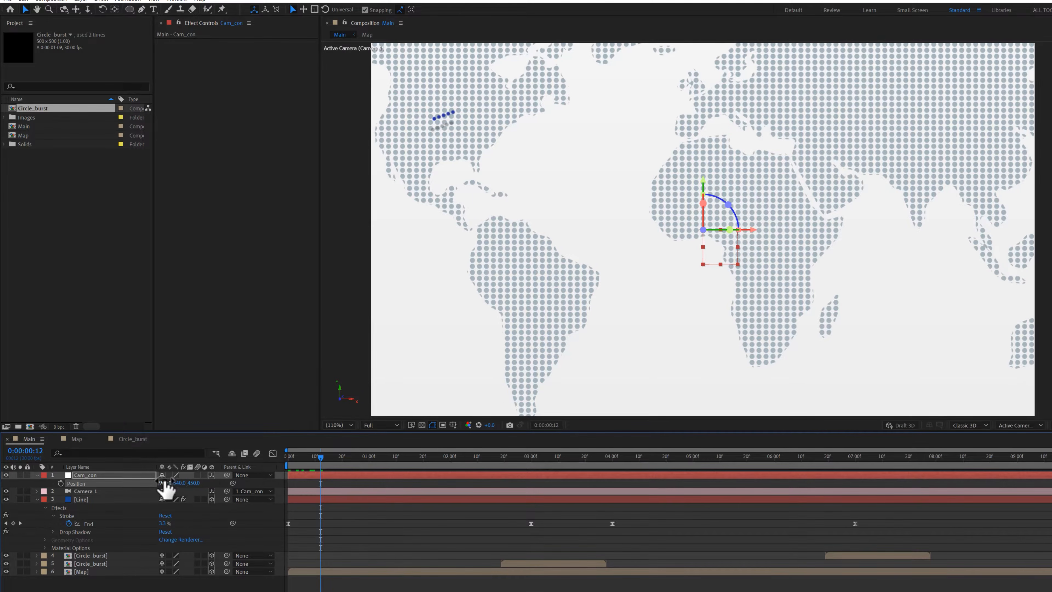
drag(165, 482, 104, 500)
drag(180, 500, 150, 501)
click(414, 532)
click(127, 494)
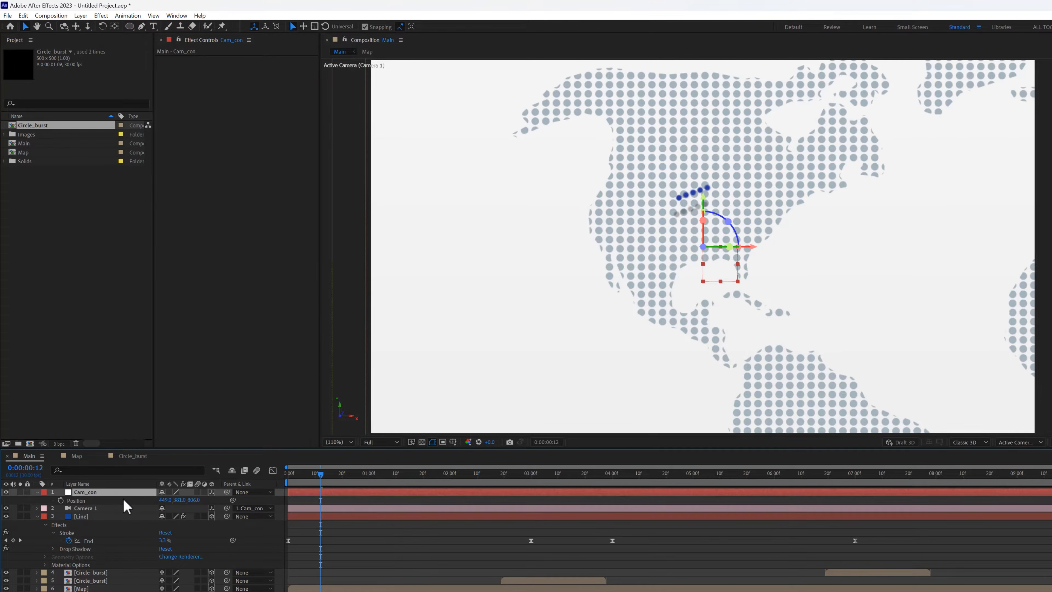
Rotate Cam_con to tilt the view of the map, and adjust its position to center the first route's start
key(r)
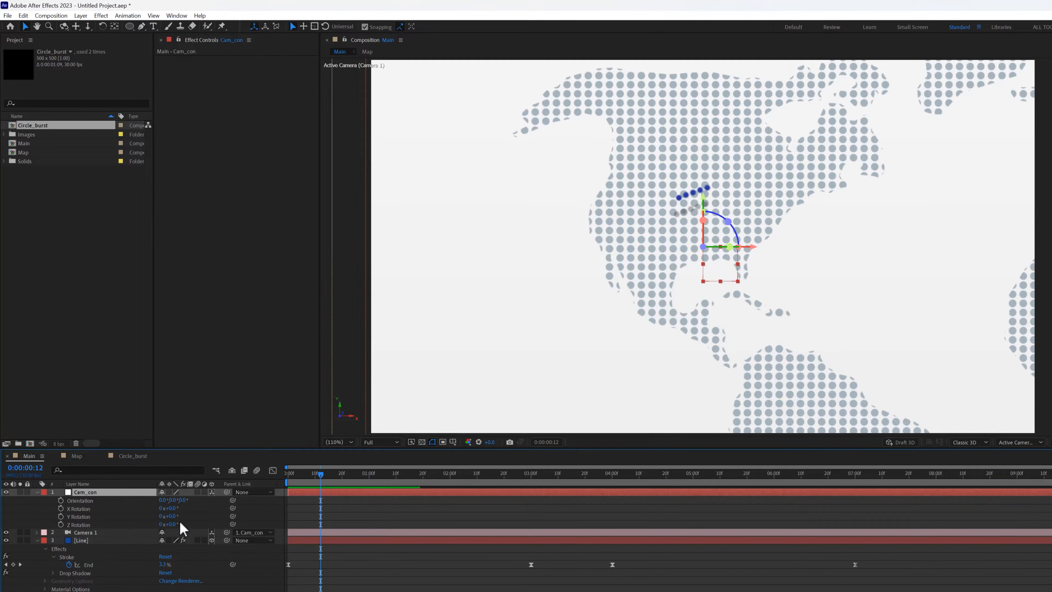
drag(170, 508, 272, 501)
key(p)
drag(177, 500, 167, 502)
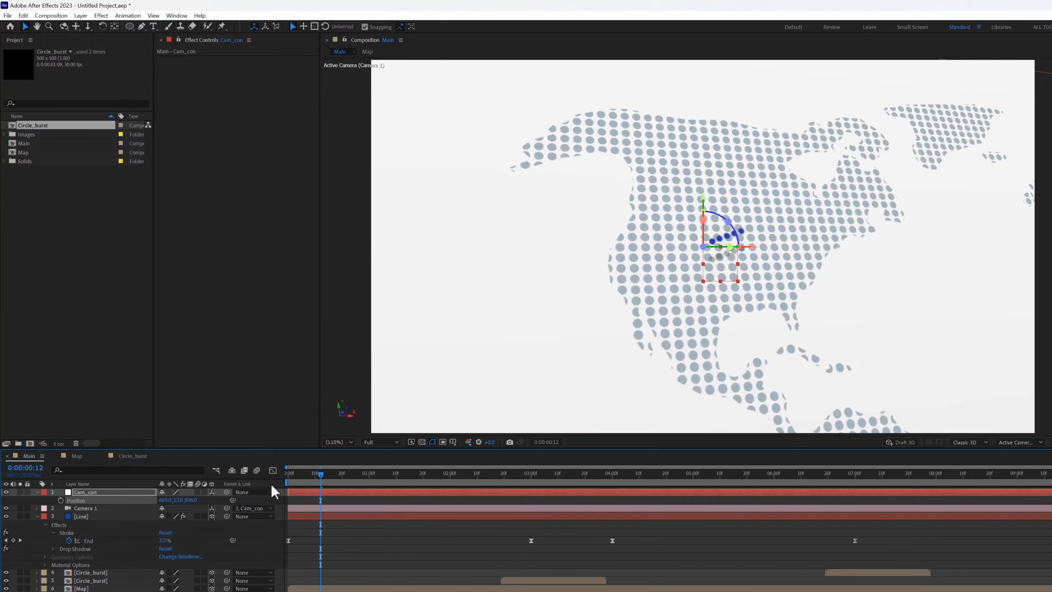
Keyframe Cam_con's position at 0:00:00:00, increase its X Rotation, and set its Y Rotation to 18°
key(Home)
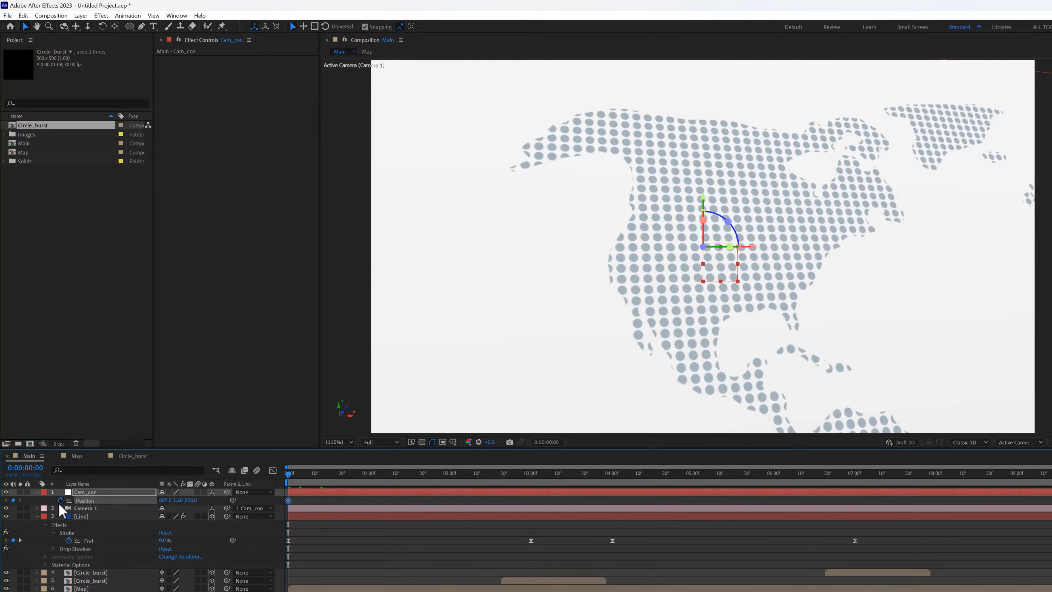
key(r)
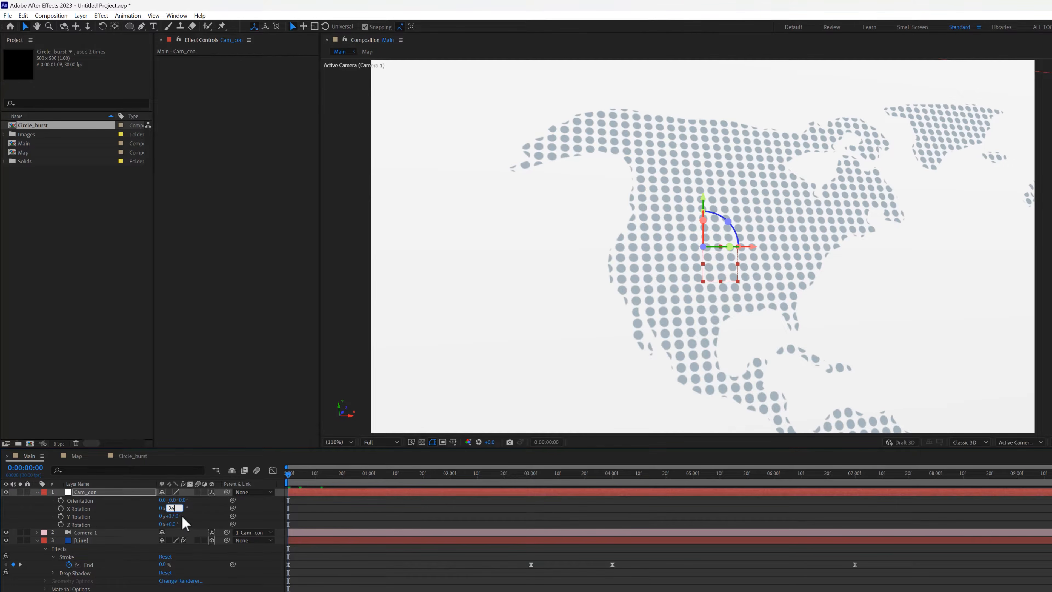
click(209, 524)
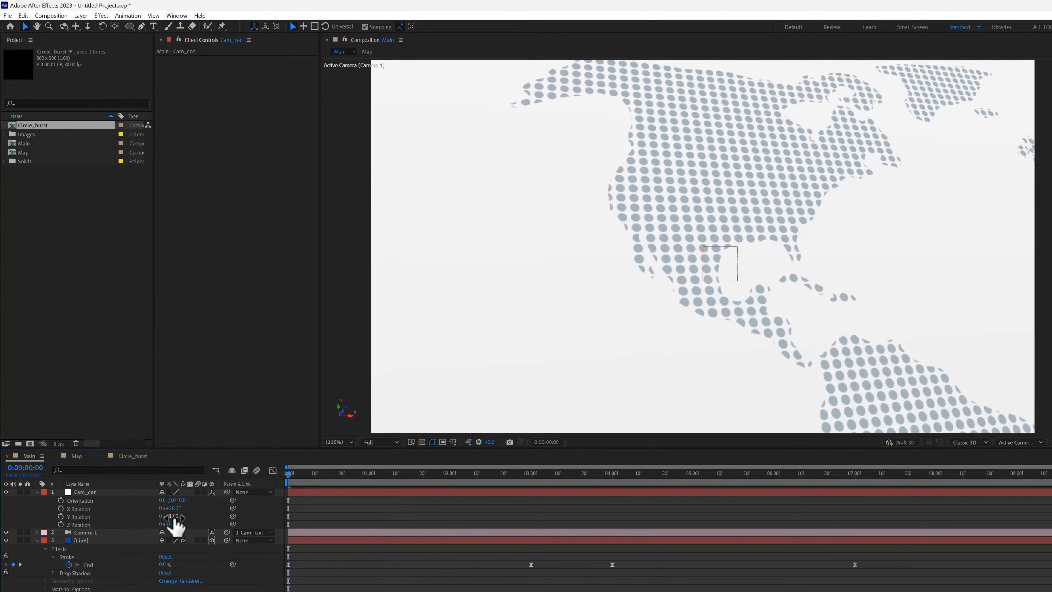
text(18)
click(200, 518)
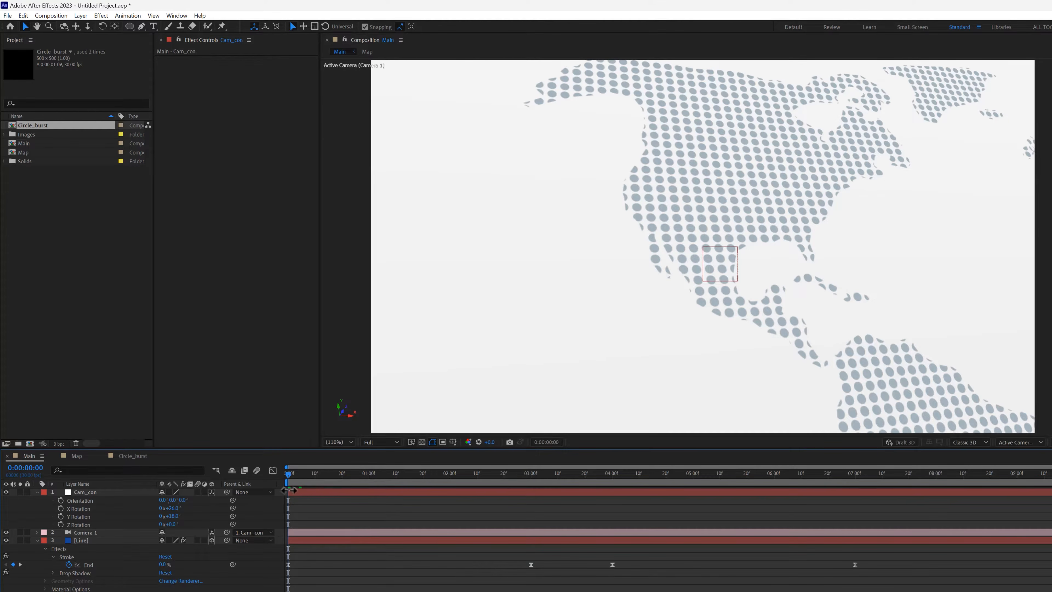
Reposition Cam_con to 704, -60, 806 at 0:00:00:00 to frame North America again
click(292, 492)
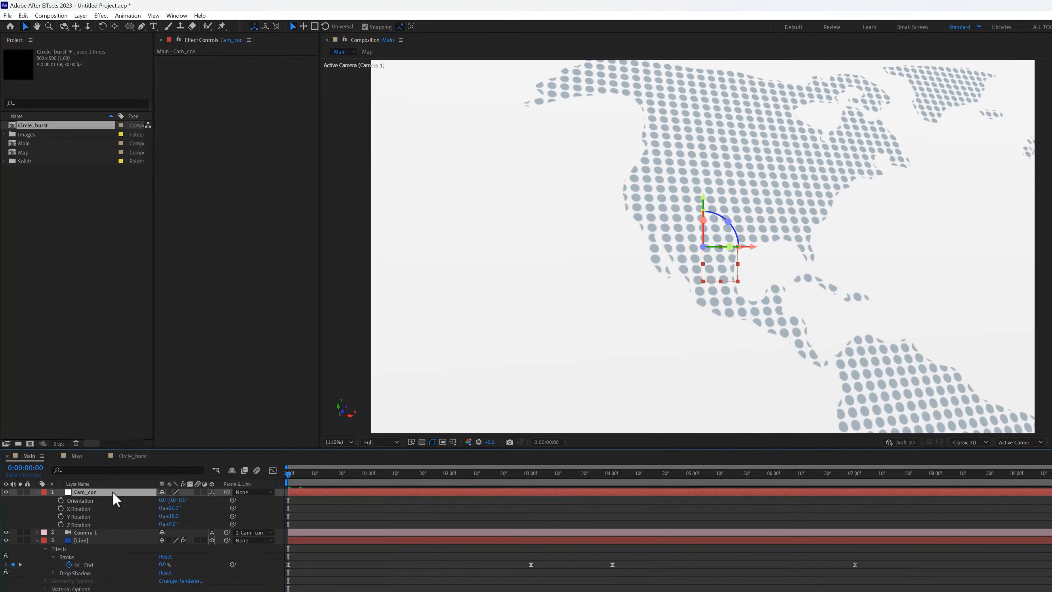
key(alt+shift+p)
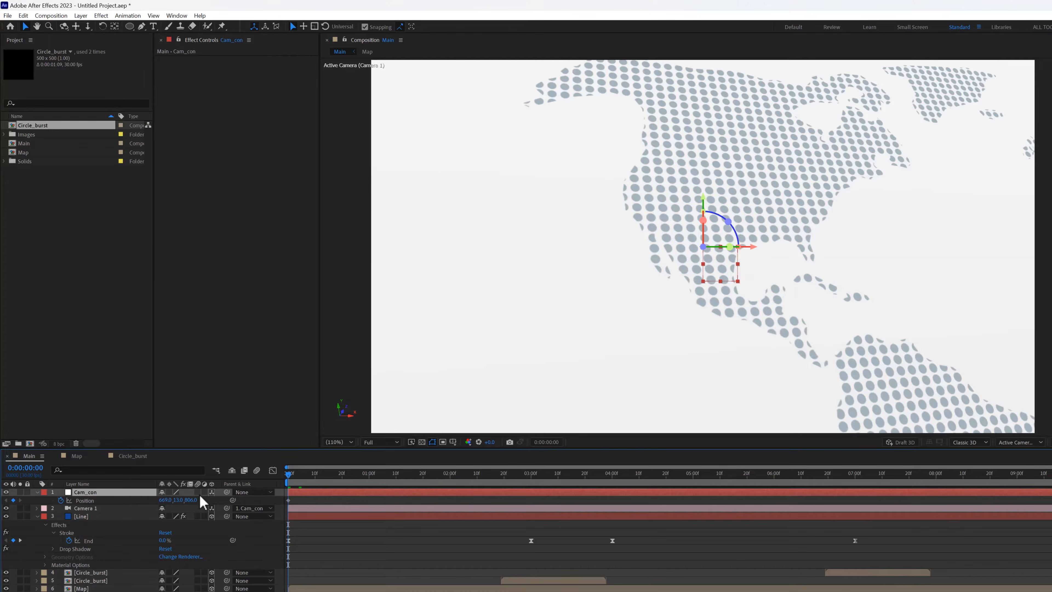
drag(179, 500, 174, 500)
click(334, 541)
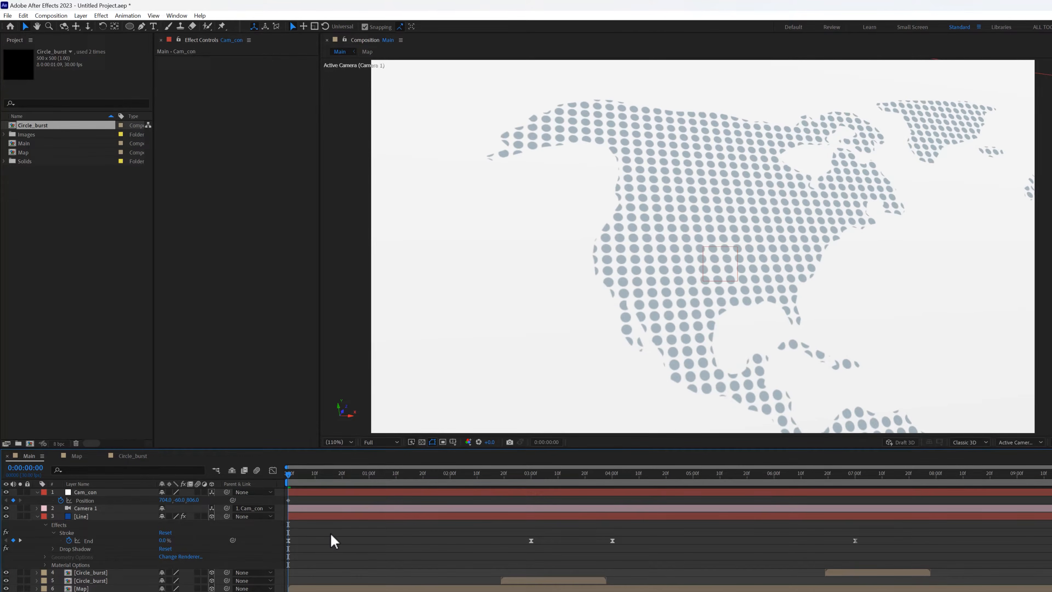
Reveal Cam_con's rotation properties and set X, Y and Z Rotation keyframes at 0:00:00:00
click(296, 493)
key(p)
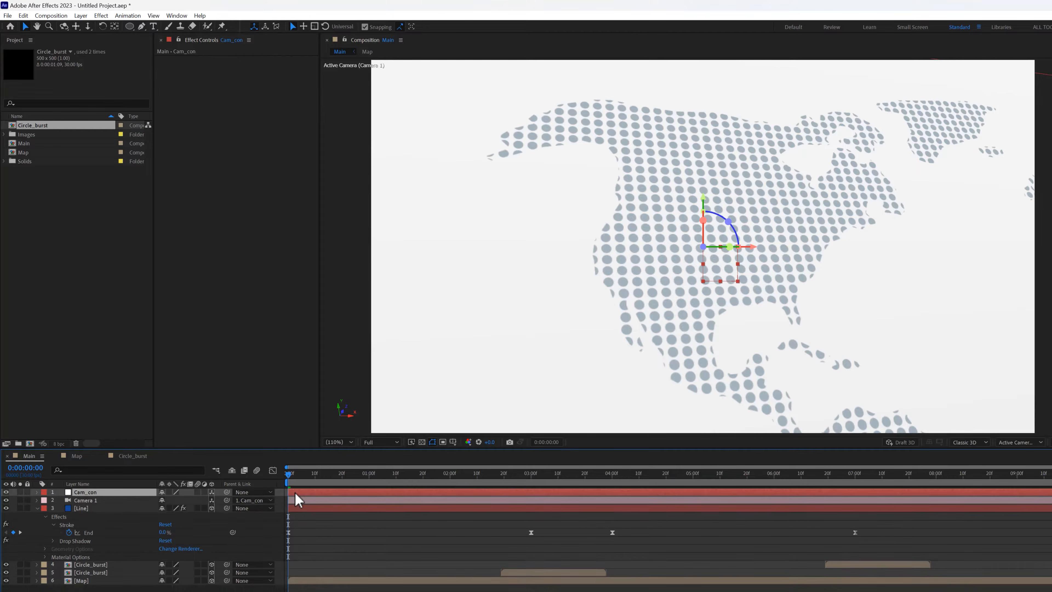
key(r)
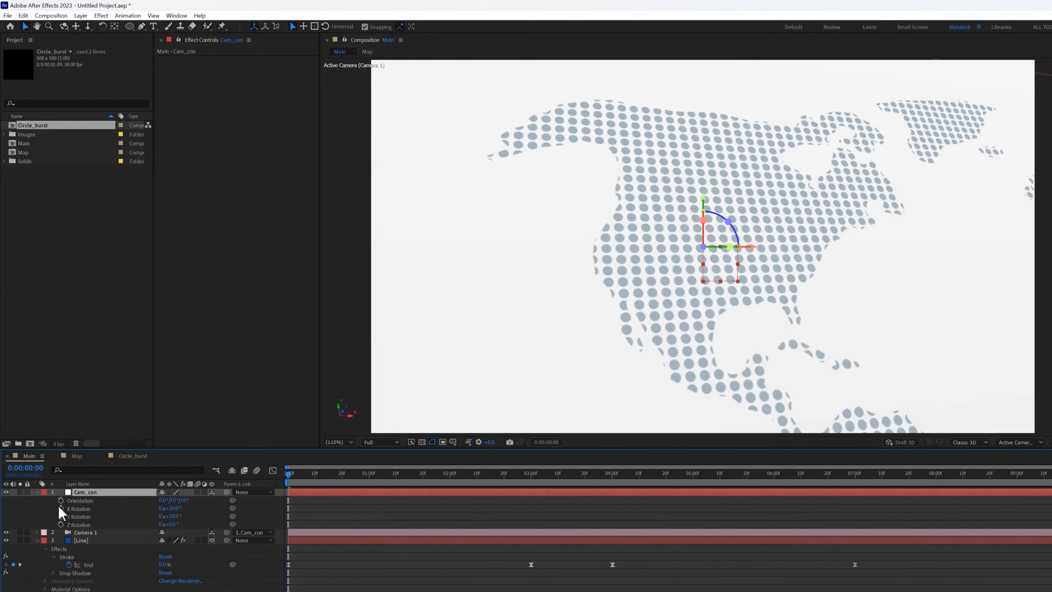
drag(60, 508, 60, 524)
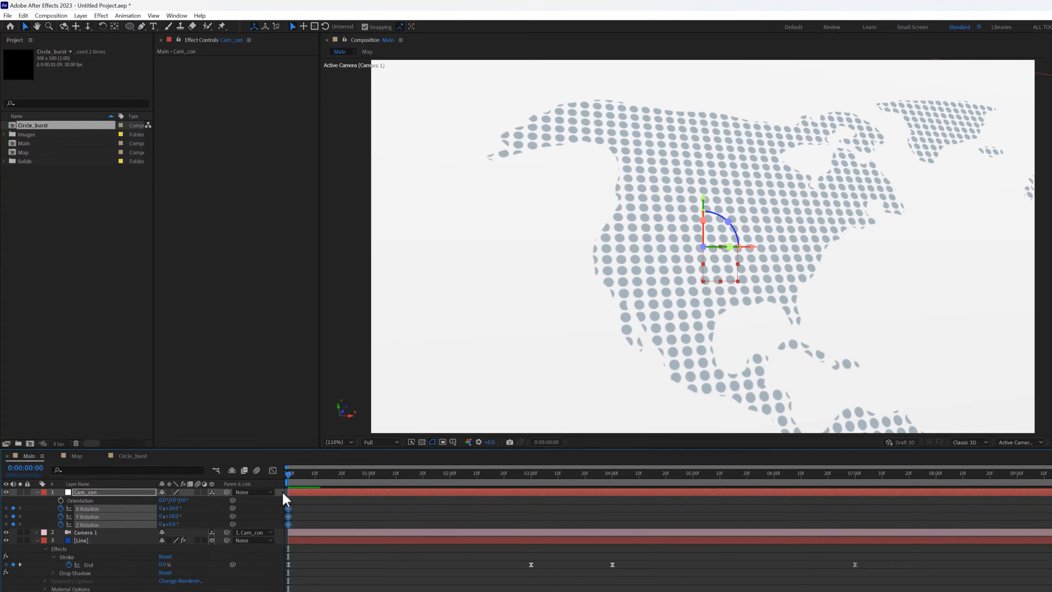
At 0:00:03:00, move Cam_con to the first route's destination with Z position 752, turn it on the Y axis, and keyframe its rotations
drag(339, 484, 531, 483)
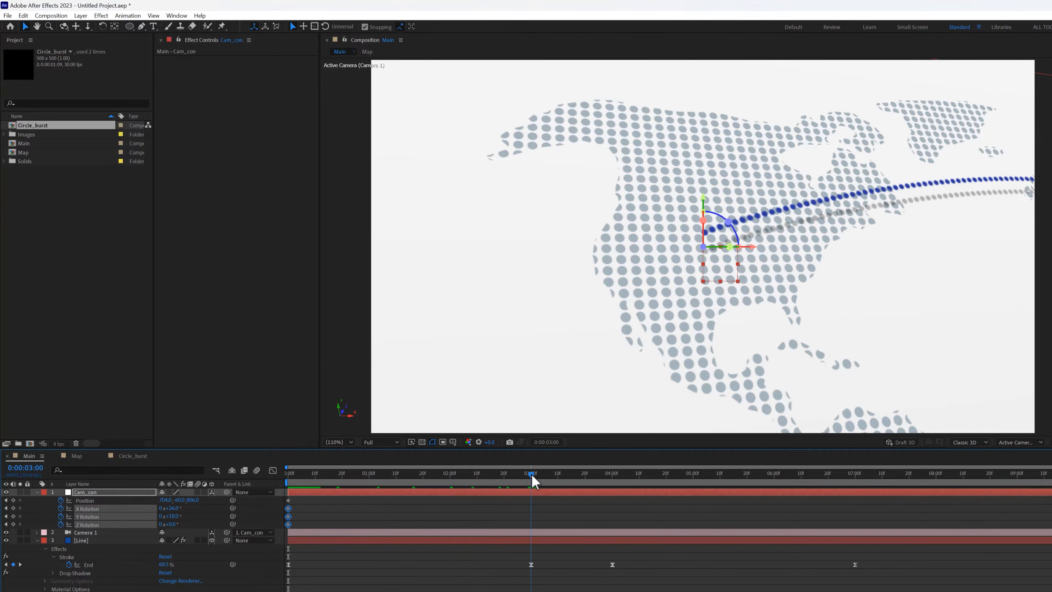
click(198, 513)
drag(166, 502, 221, 497)
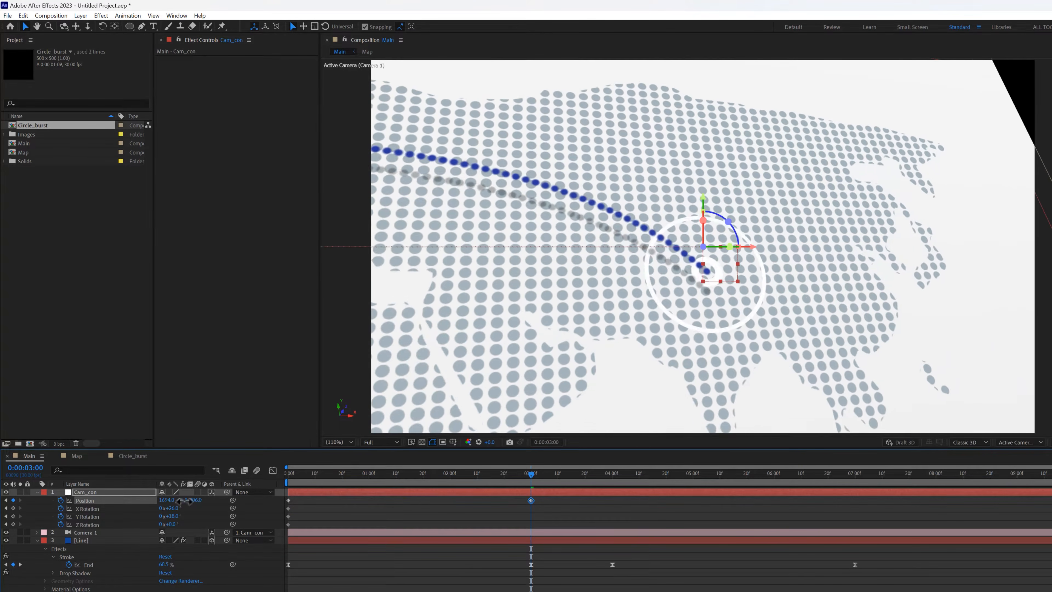
drag(183, 500, 193, 499)
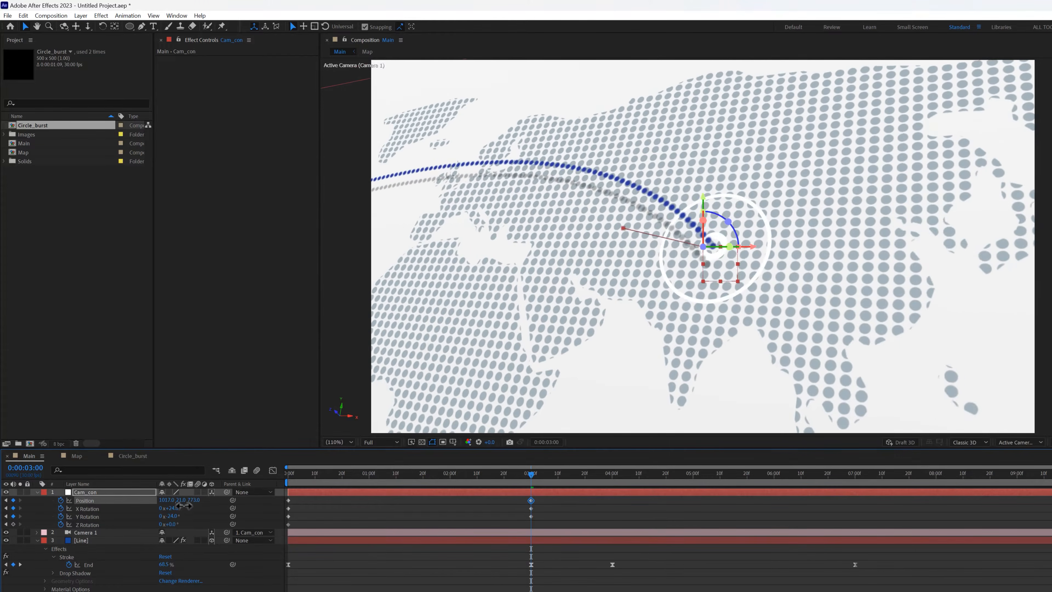
click(288, 524)
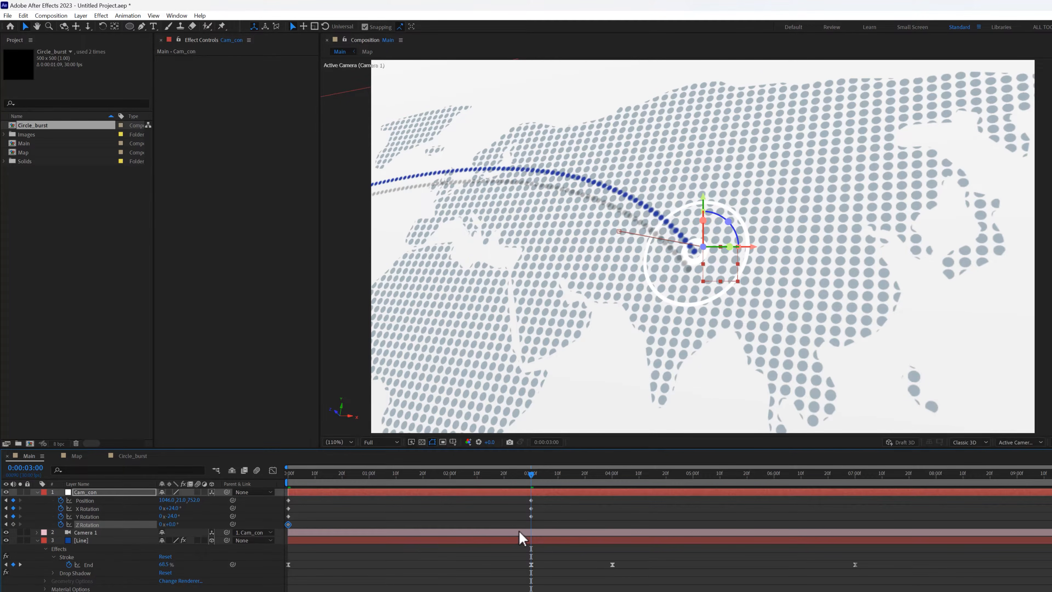
Copy Cam_con's position and rotation keyframes from 0:00:03:00 and paste them at 0:00:04:00
drag(532, 475, 612, 480)
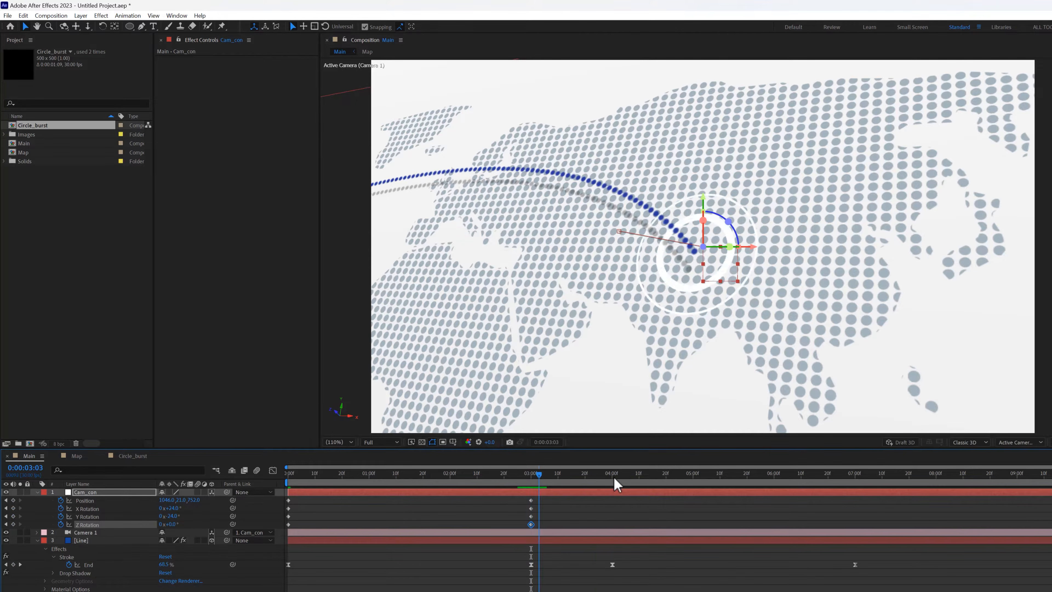
drag(553, 508, 513, 544)
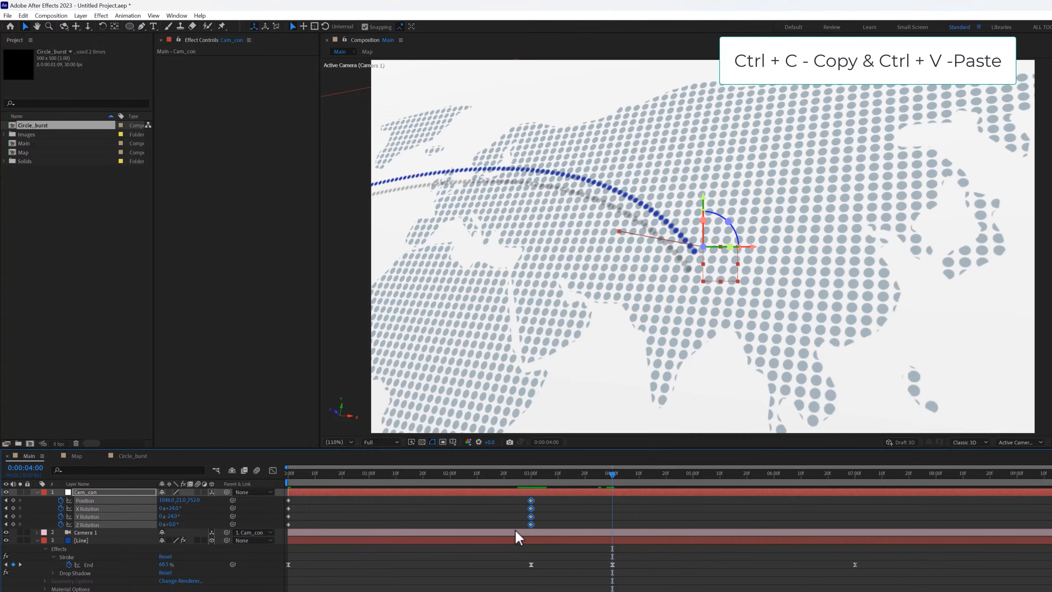
key(ctrl+v)
At 0:00:07:00, move Cam_con to 1047, -55, 752 over the second destination and set its X, Y and Z rotations to 37°, 5° and 1°
mouse_move(618, 481)
mouse_down()
mouse_move(862, 485)
mouse_move(852, 490)
mouse_up()
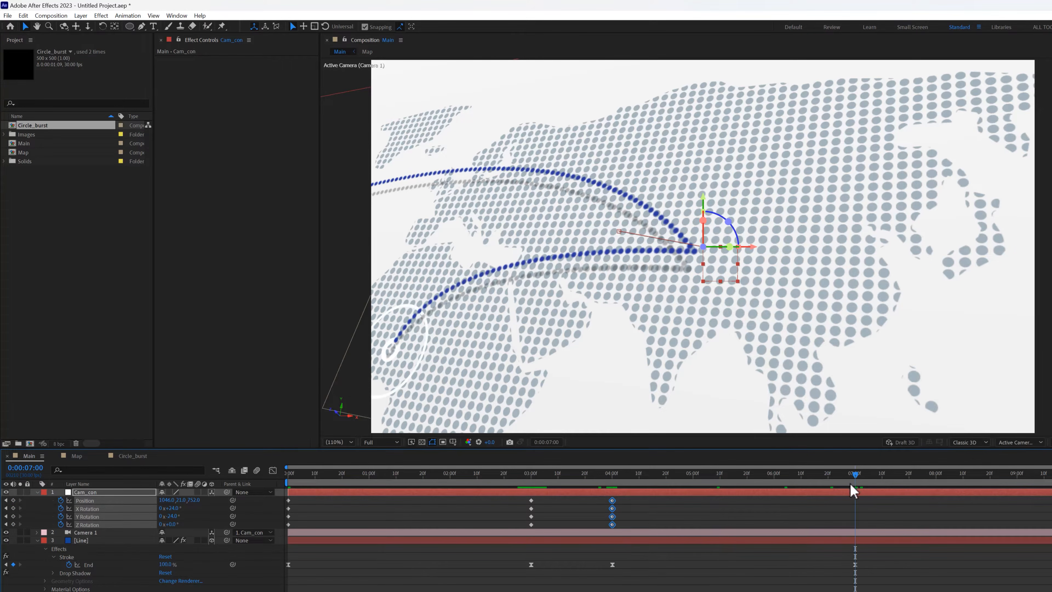
click(195, 512)
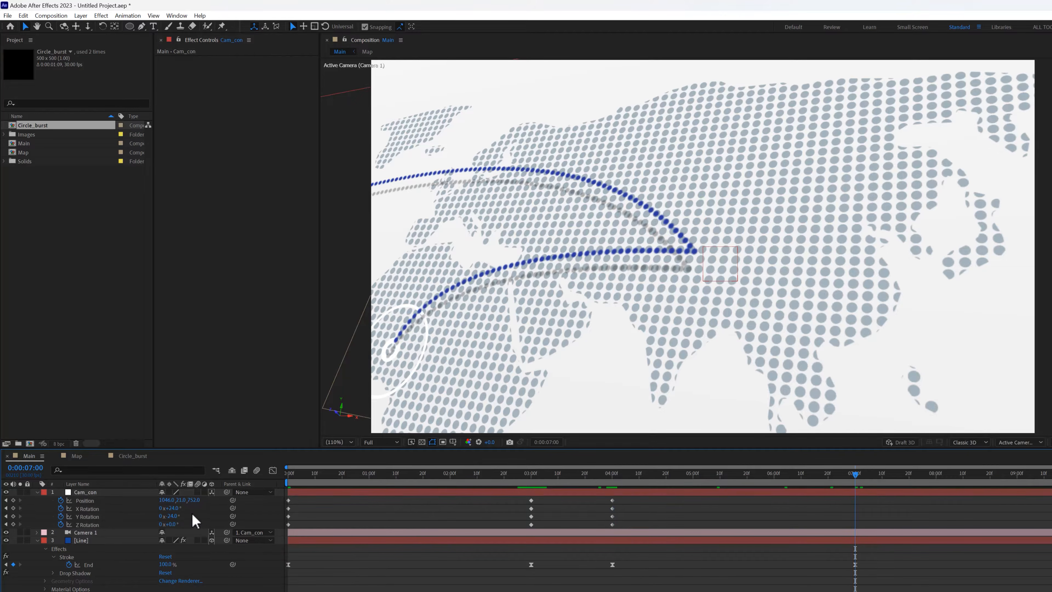
mouse_move(168, 500)
mouse_down()
mouse_move(195, 499)
mouse_move(143, 500)
mouse_move(193, 517)
mouse_move(183, 507)
mouse_up()
drag(167, 500, 113, 500)
drag(165, 499, 274, 500)
click(172, 524)
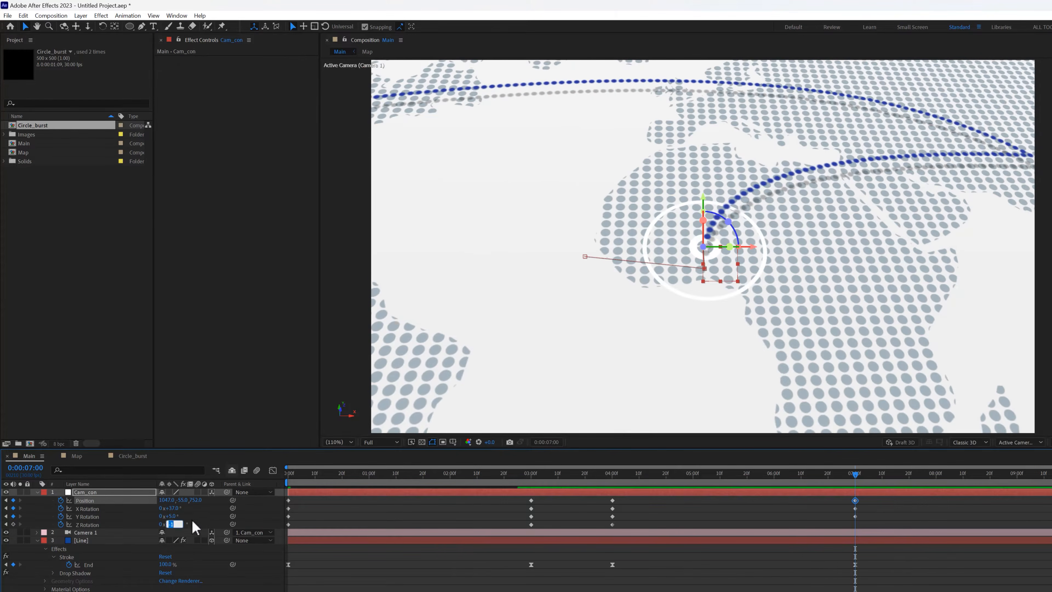
text(1)
click(379, 516)
Apply Easy Ease to all of Cam_con's position and rotation keyframes
drag(883, 497, 278, 531)
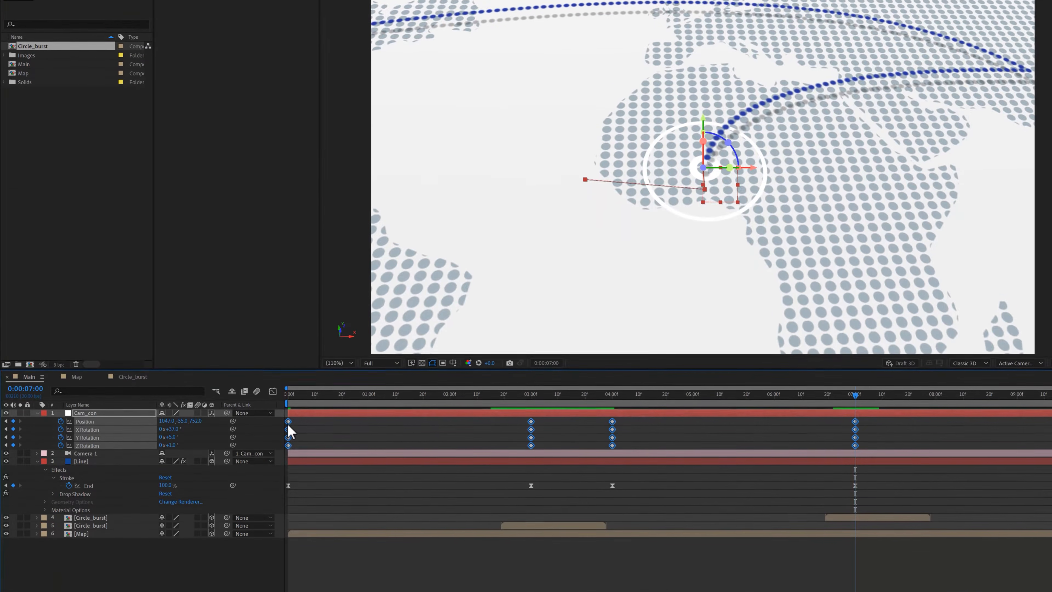
right_click(289, 492)
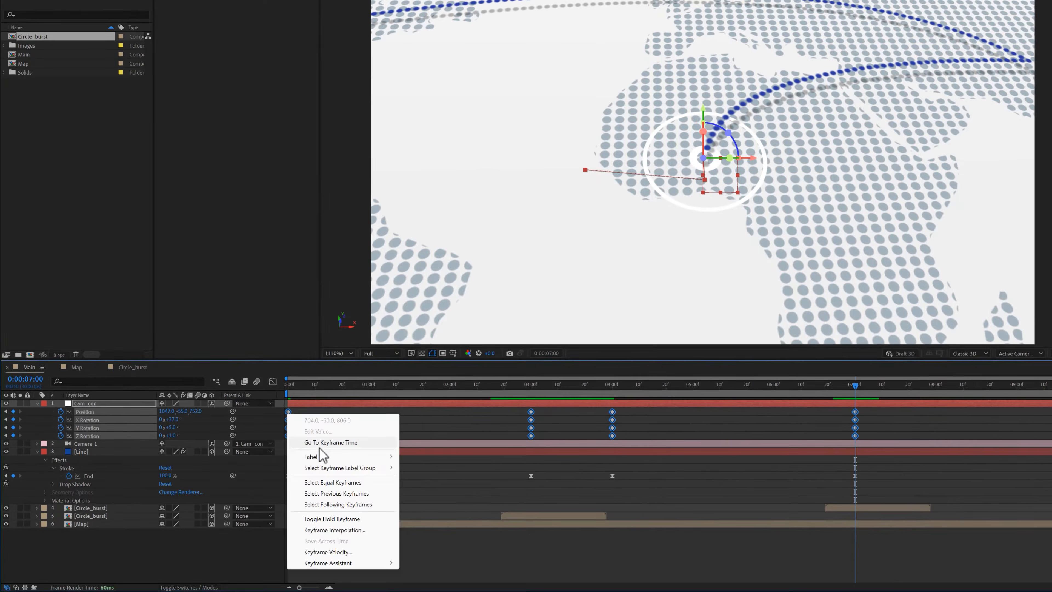
mouse_move(363, 563)
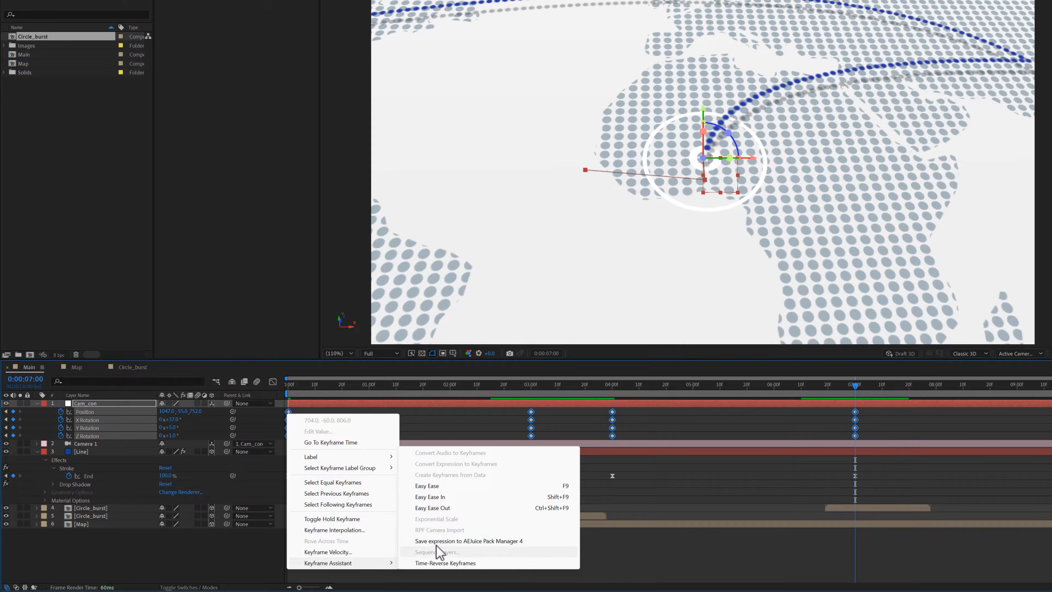
click(448, 488)
Examine the speed curves of Cam_con's eased keyframes in the Graph Editor, and return to the layer bar view
key(shift+F3)
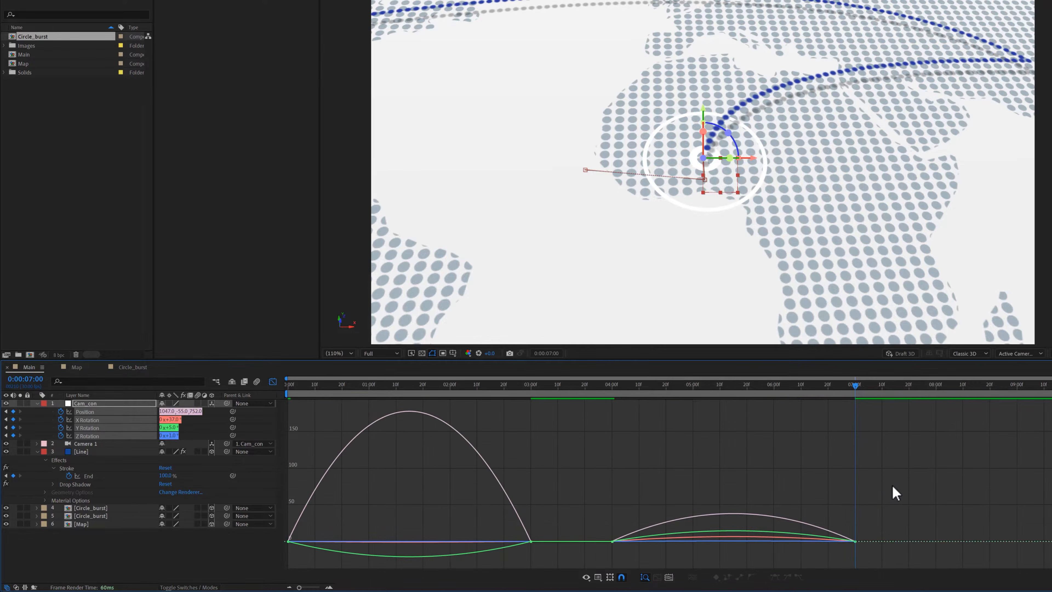
drag(928, 483, 248, 571)
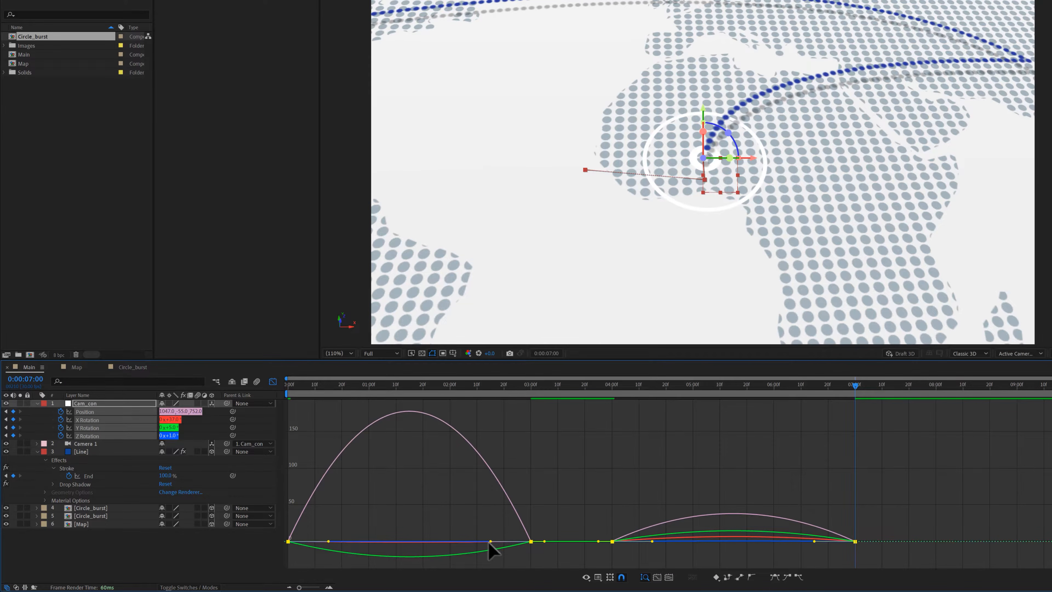
click(407, 483)
click(273, 382)
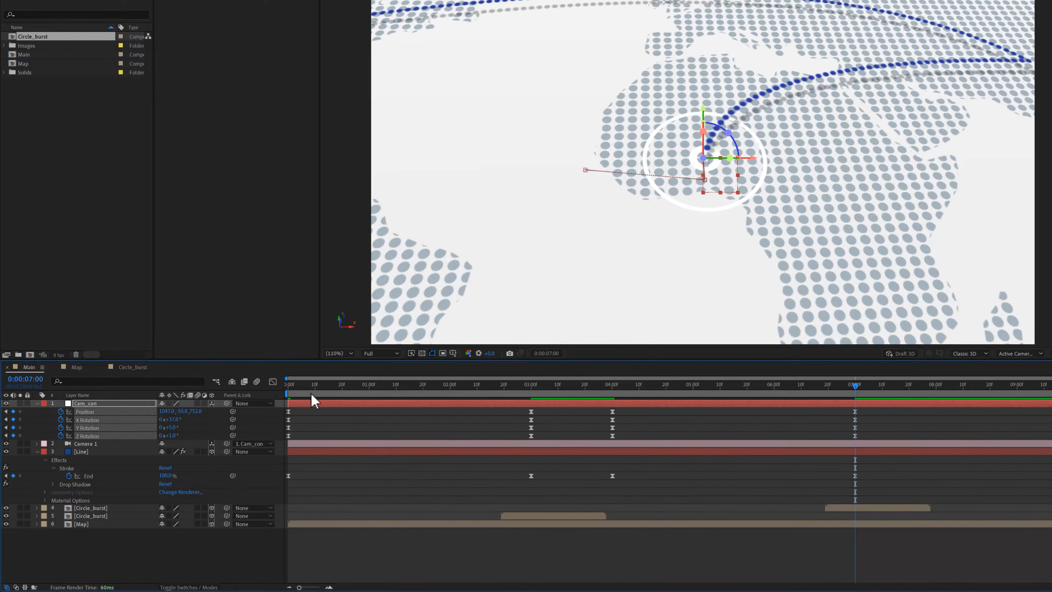
Preview the camera animation from 0:00:00:00, and go to 0:00:07:24 to check the second destination
drag(752, 395, 275, 408)
click(322, 422)
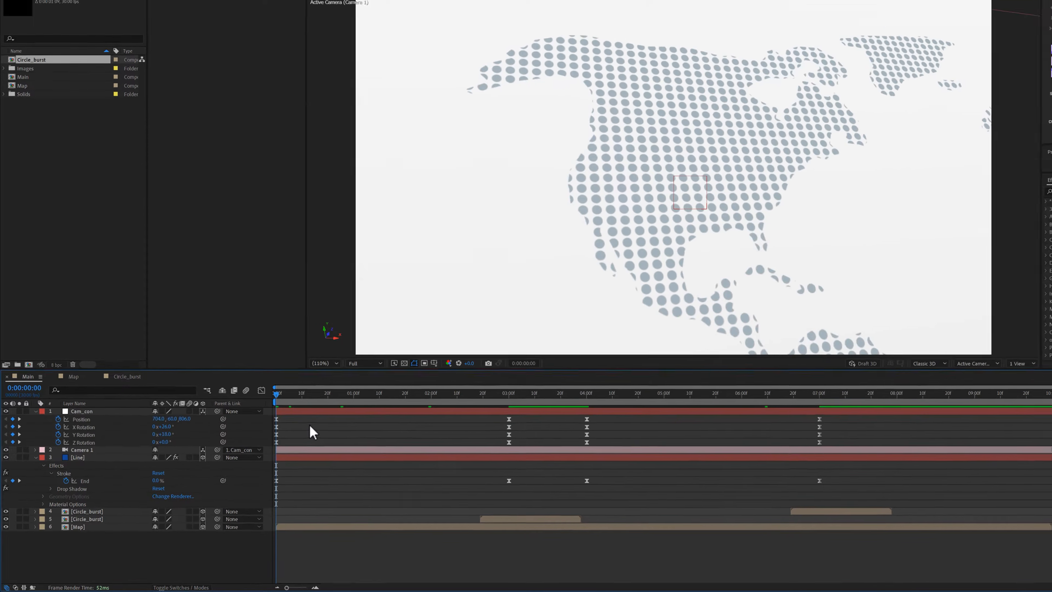
key(space)
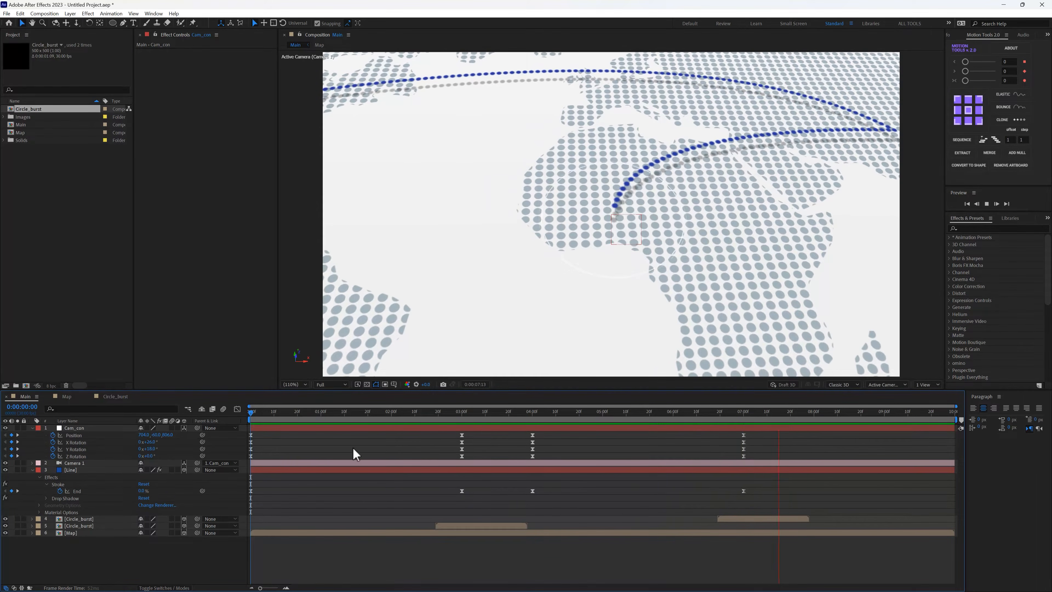
drag(462, 413, 798, 416)
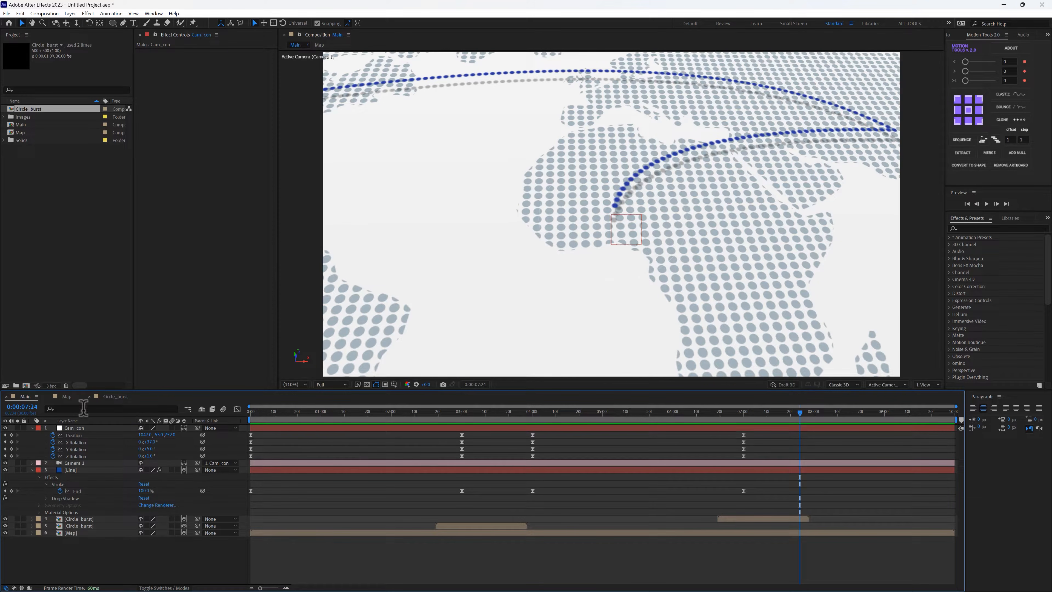
Collapse the properties of the Cam_con and Line layers and expand those of Camera 1
click(33, 427)
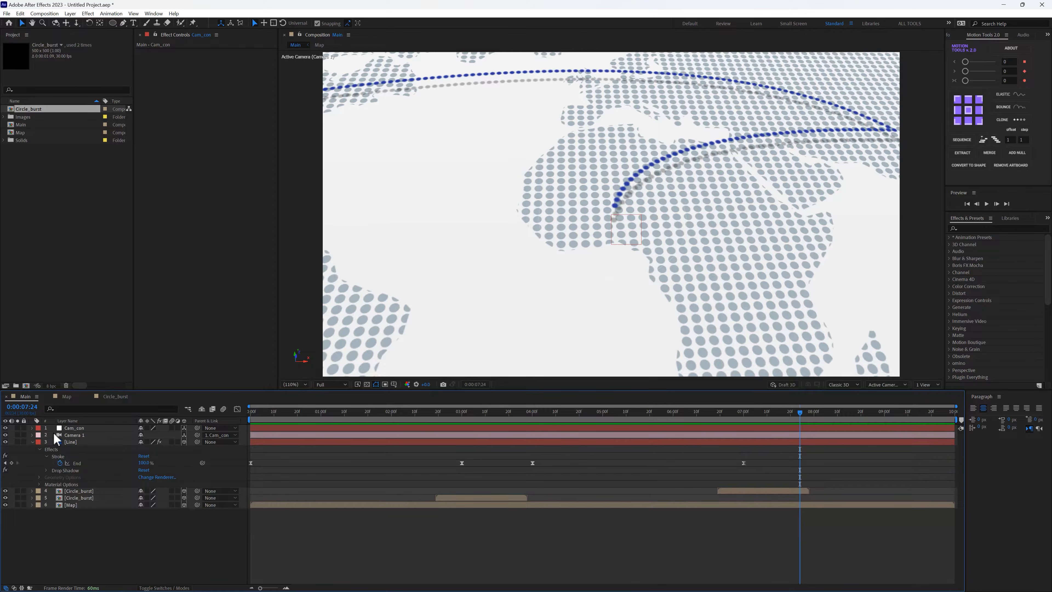
click(68, 435)
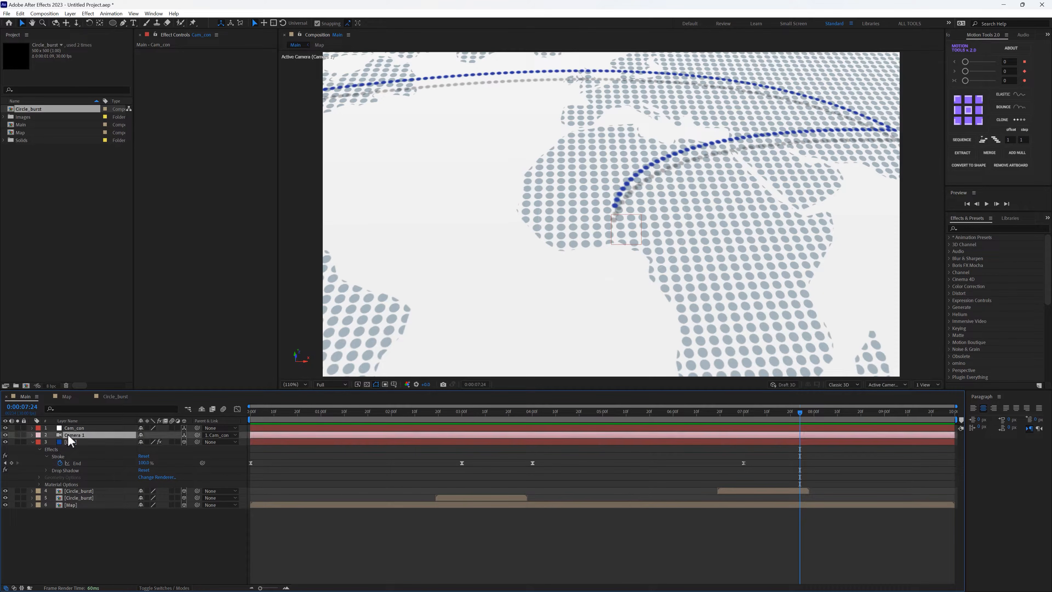
click(31, 435)
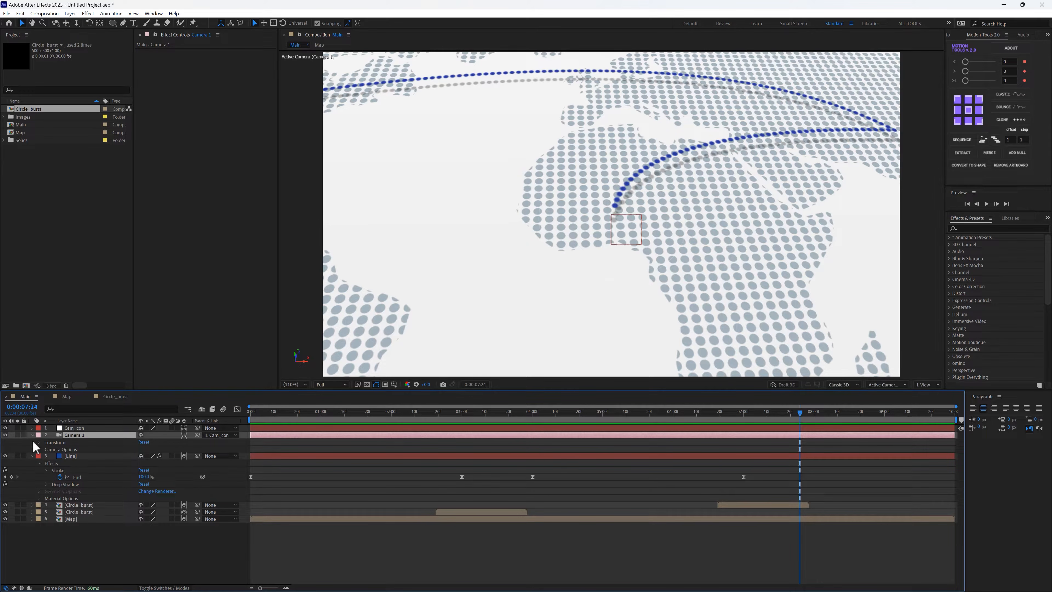
click(32, 456)
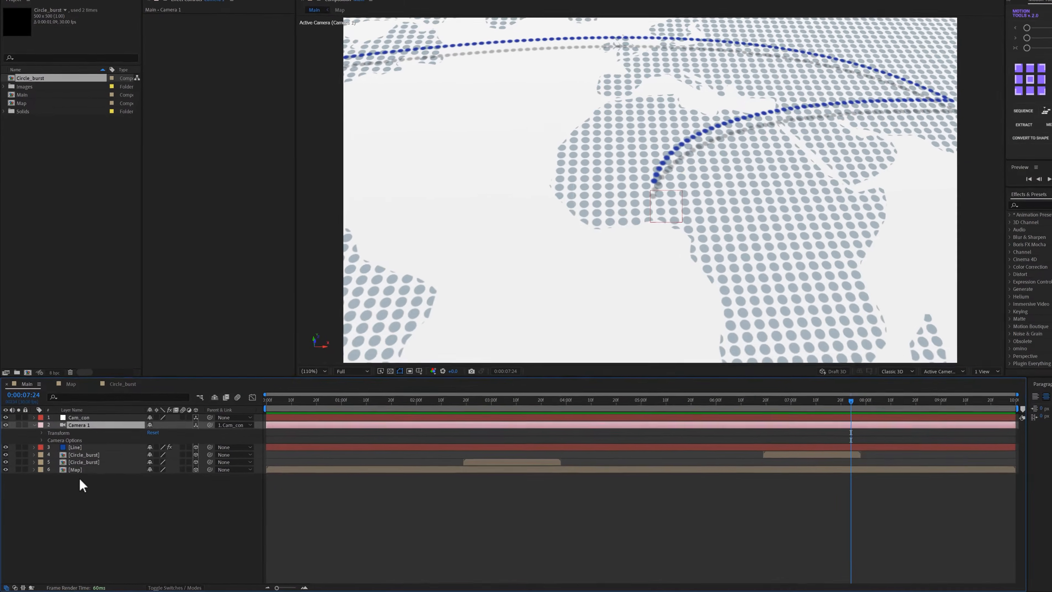
Create a composition-sized dark grey solid named Blur_map in the Main composition
right_click(42, 519)
mouse_move(147, 379)
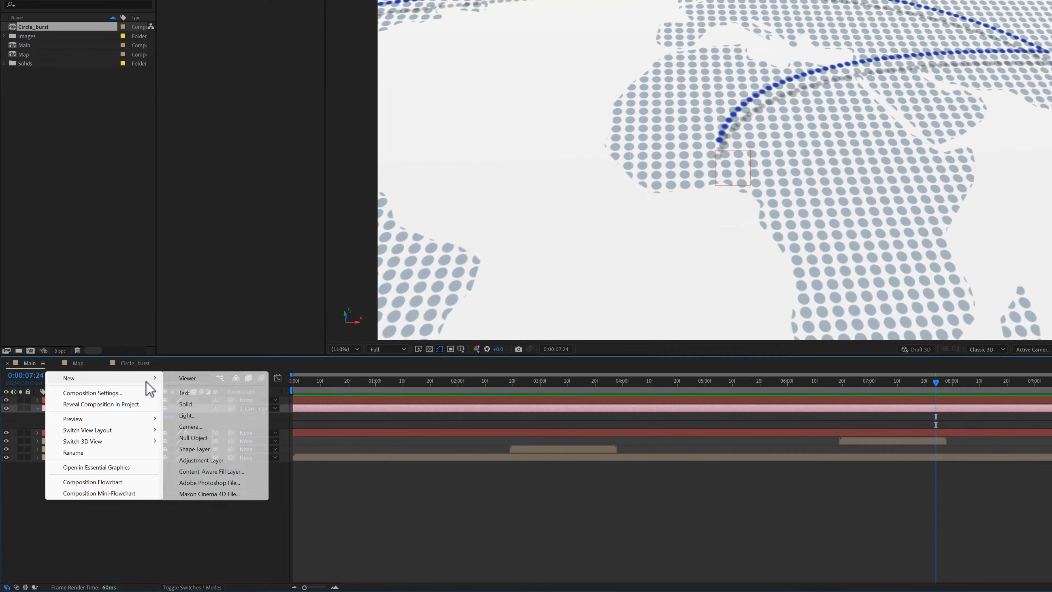
click(188, 404)
click(343, 231)
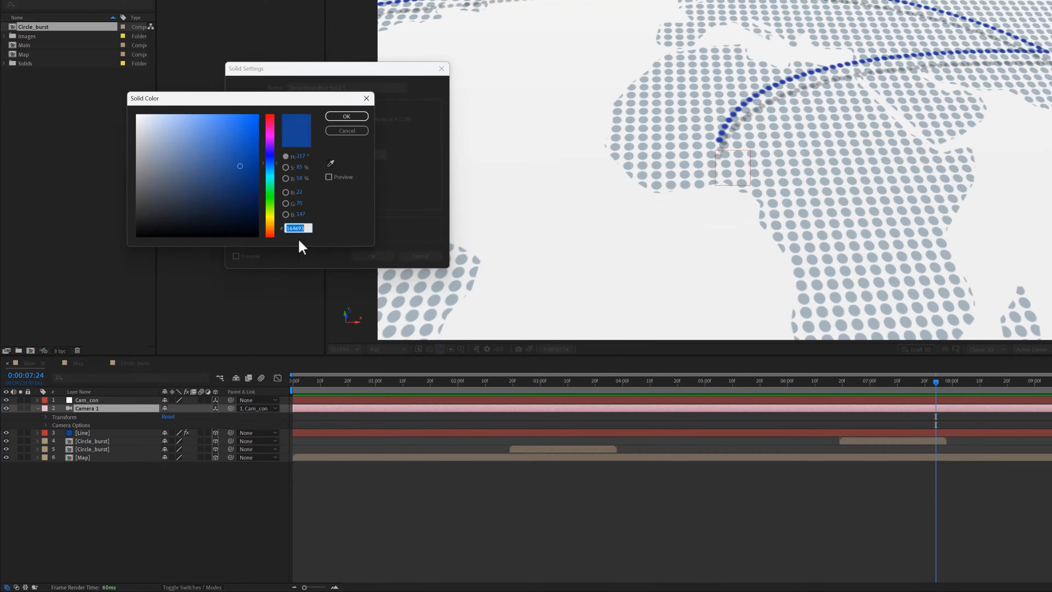
click(150, 222)
click(347, 116)
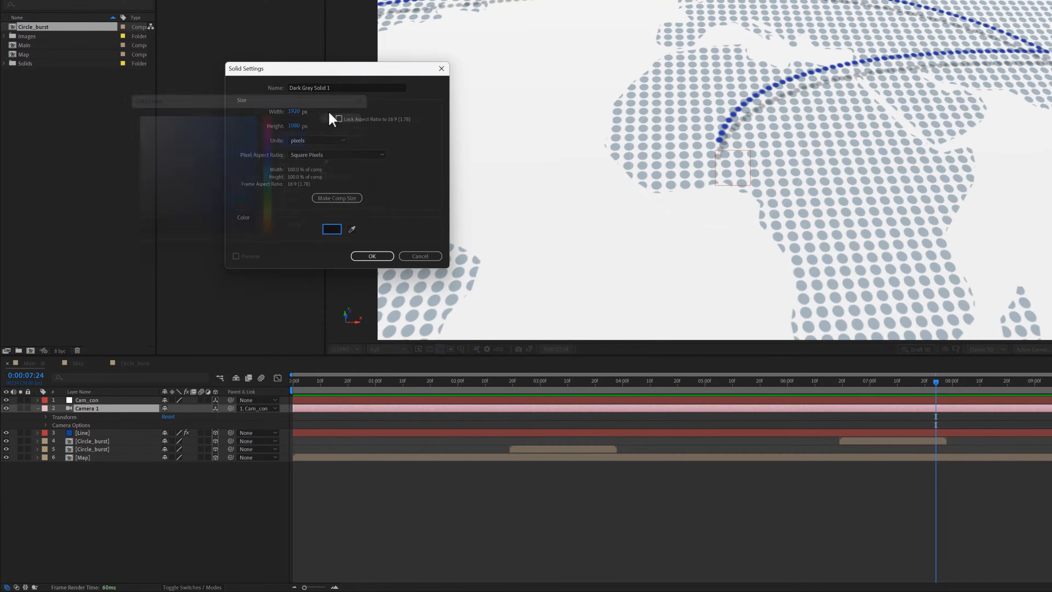
click(337, 85)
text(Blur_map)
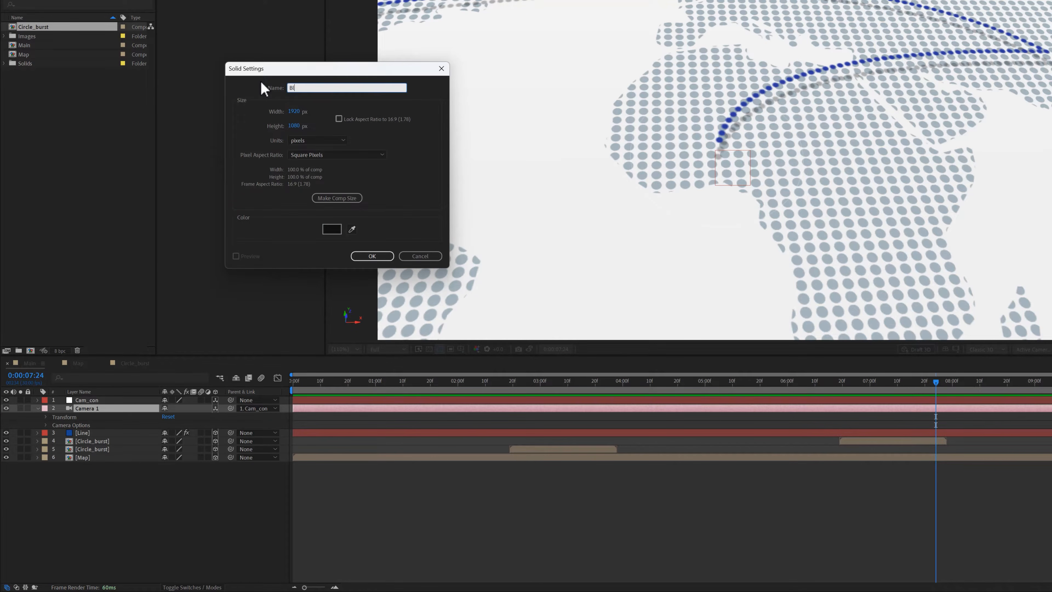
click(364, 255)
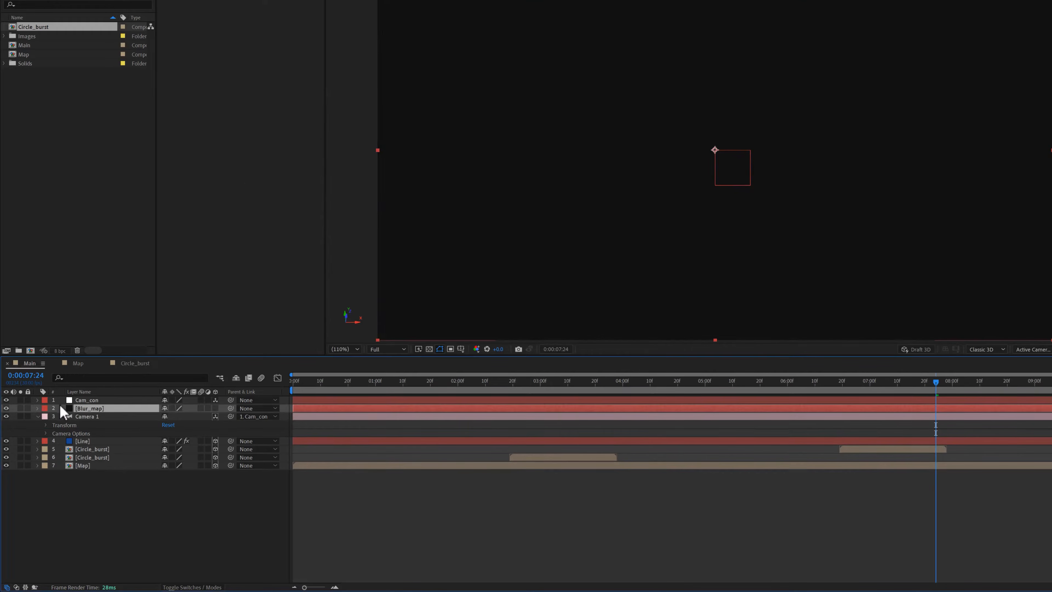
Apply the Circle effect to Blur_map, check the layer in solo, and enlarge the circle's radius to 119
key(ctrl+space)
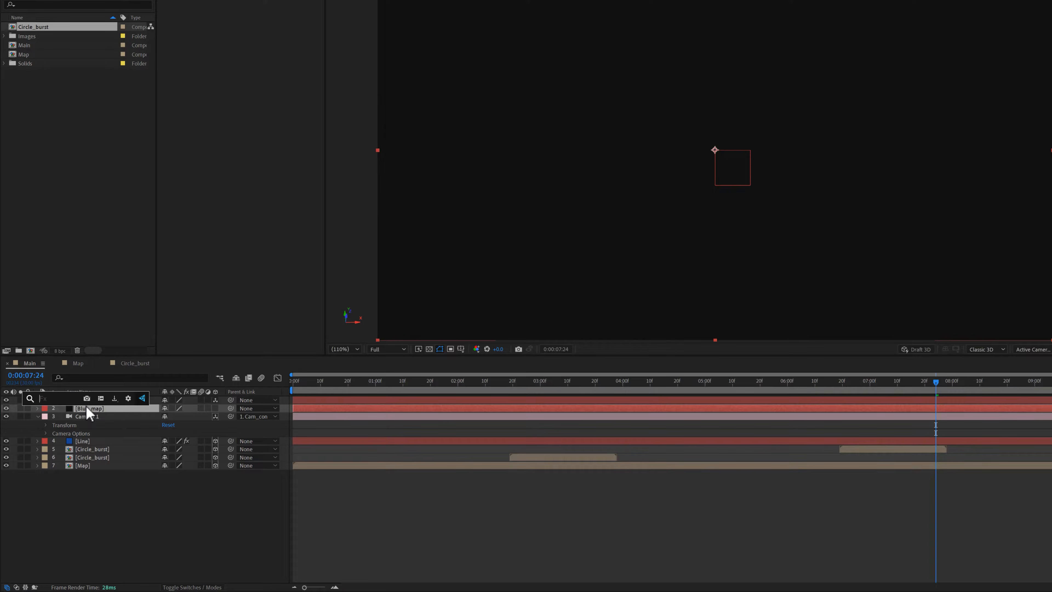
text(circl)
key(Return)
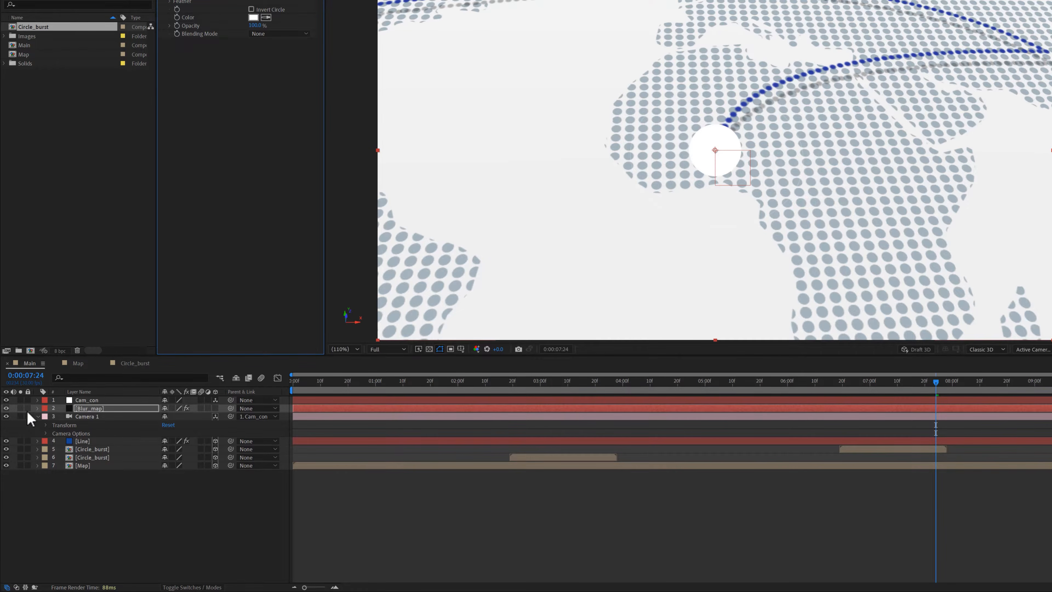
click(21, 408)
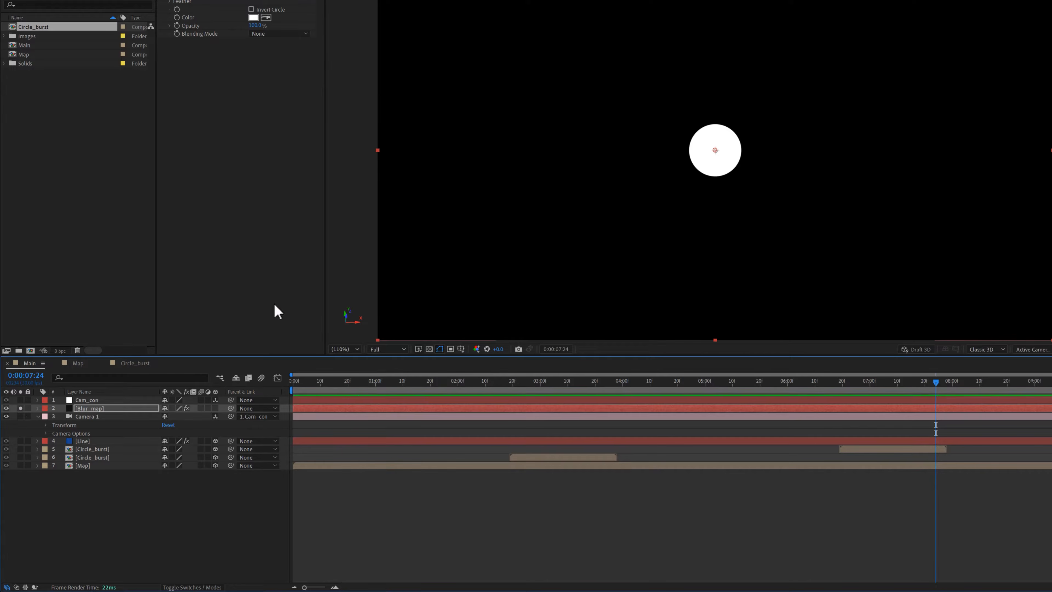
click(20, 408)
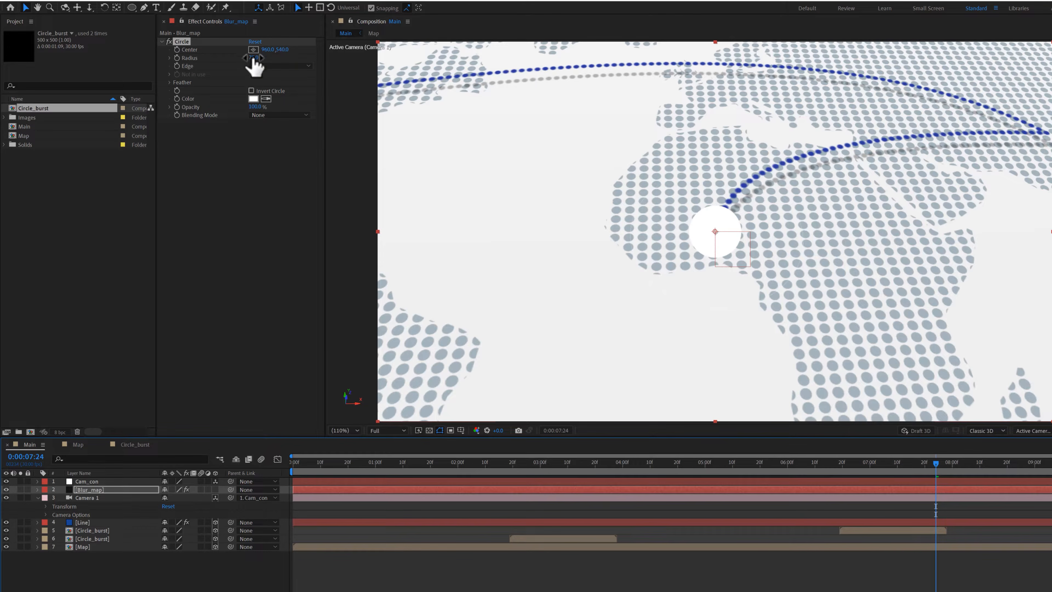
drag(254, 58, 279, 63)
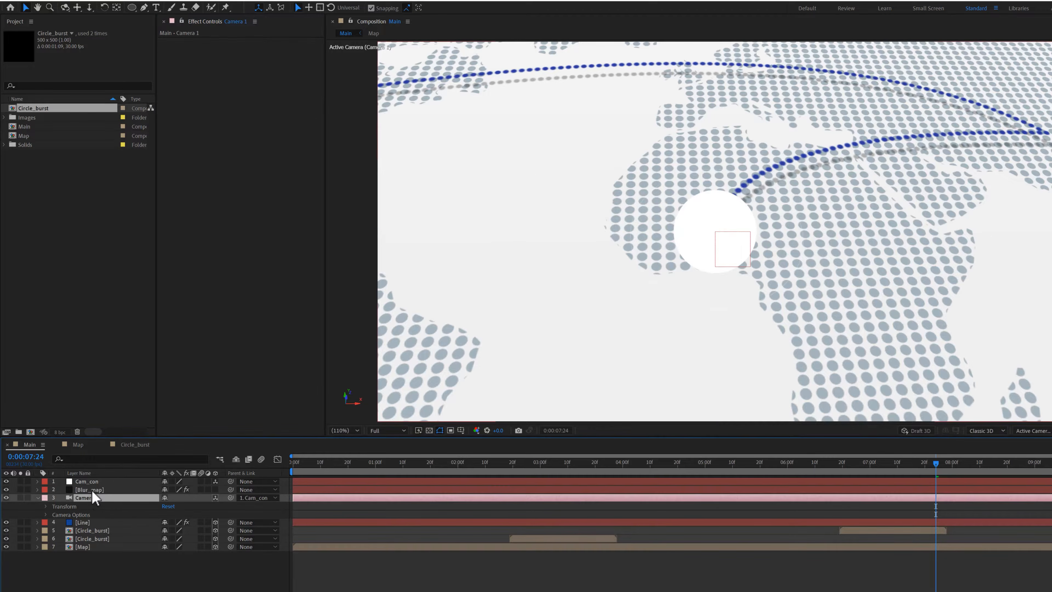
Add the Solid Composite effect to Blur_map and set its color to black (000000)
key(ctrl+space)
text(solid)
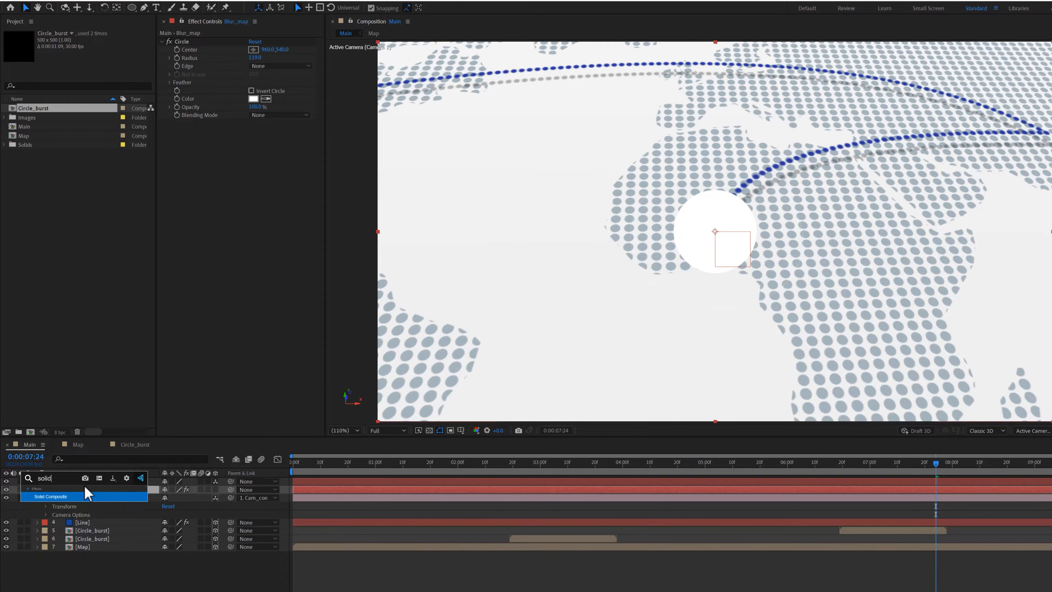
key(Return)
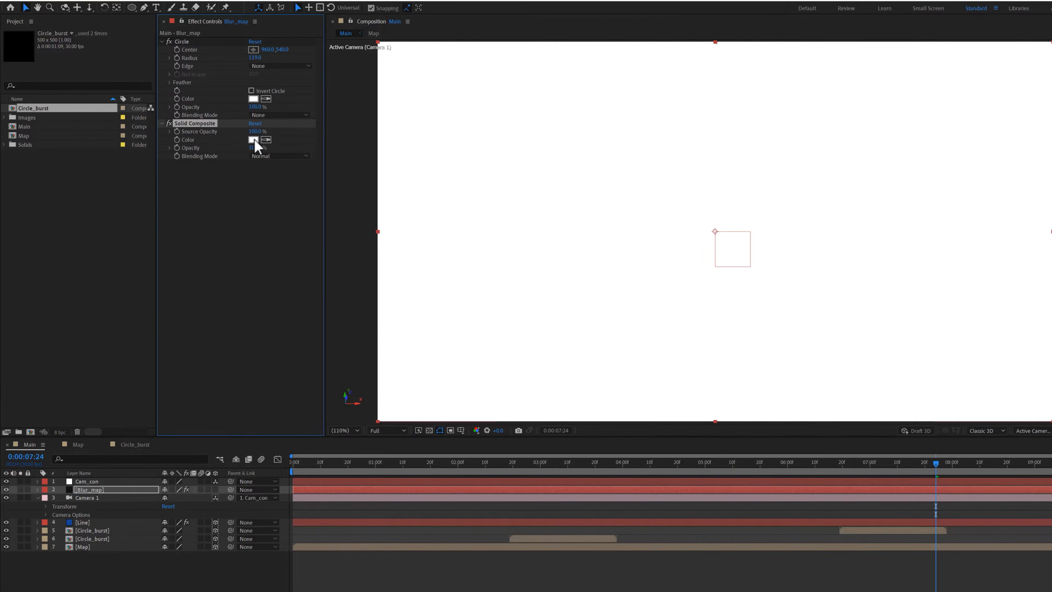
click(253, 140)
click(137, 316)
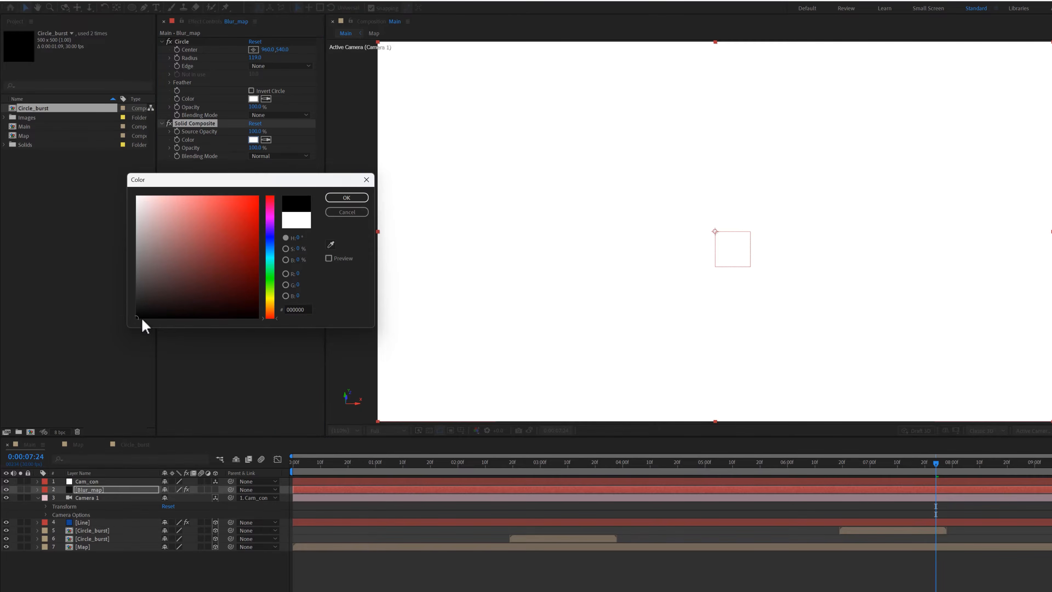
click(350, 198)
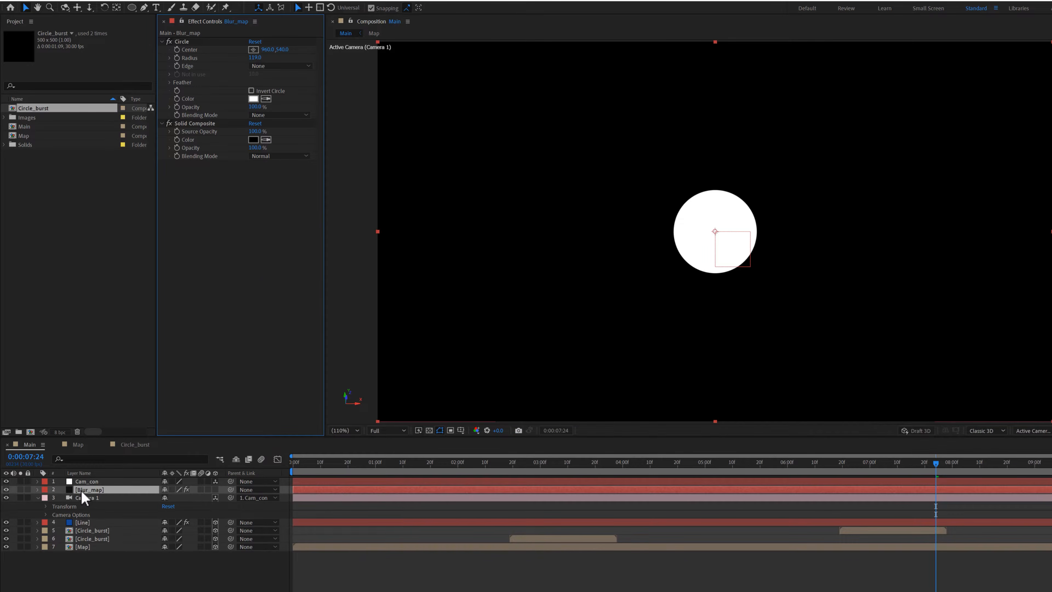
Move Blur_map above Cam_con in the layer stack and set its circle's radius to 490
drag(85, 497, 160, 487)
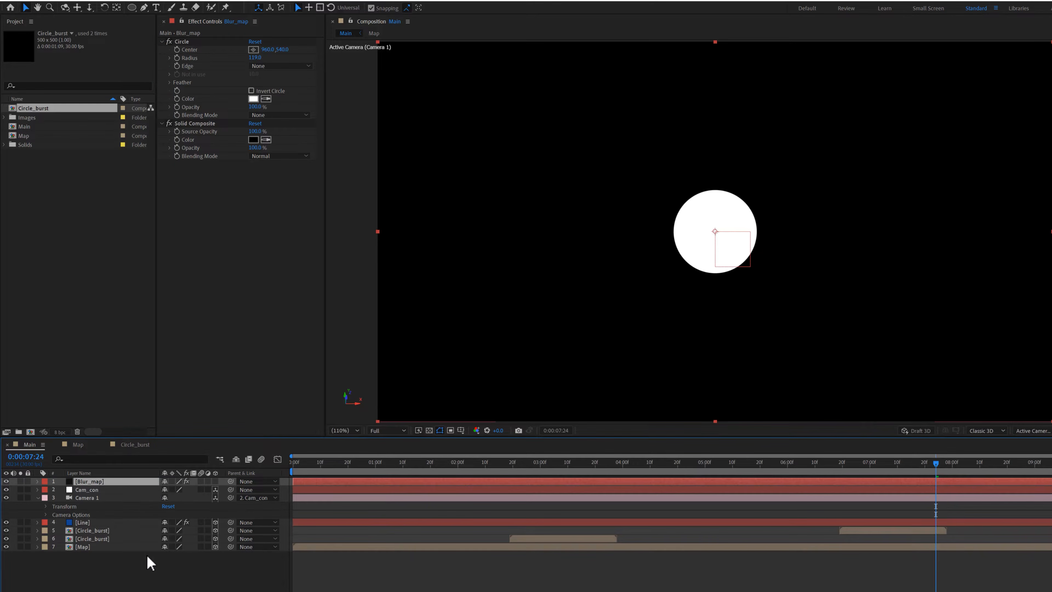
click(92, 570)
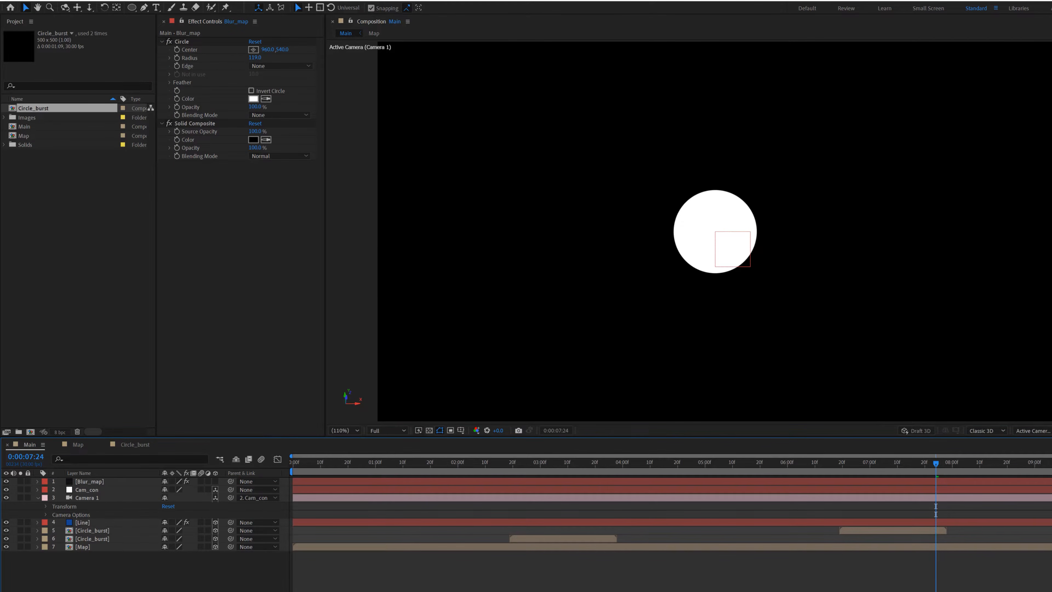
drag(255, 60, 255, 61)
click(256, 60)
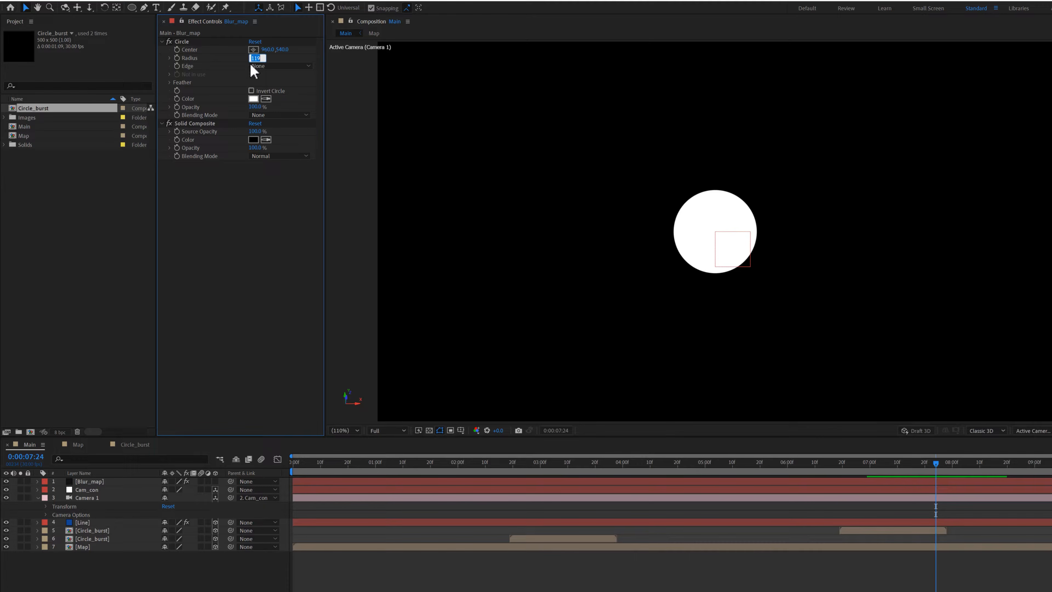
text(490)
key(Return)
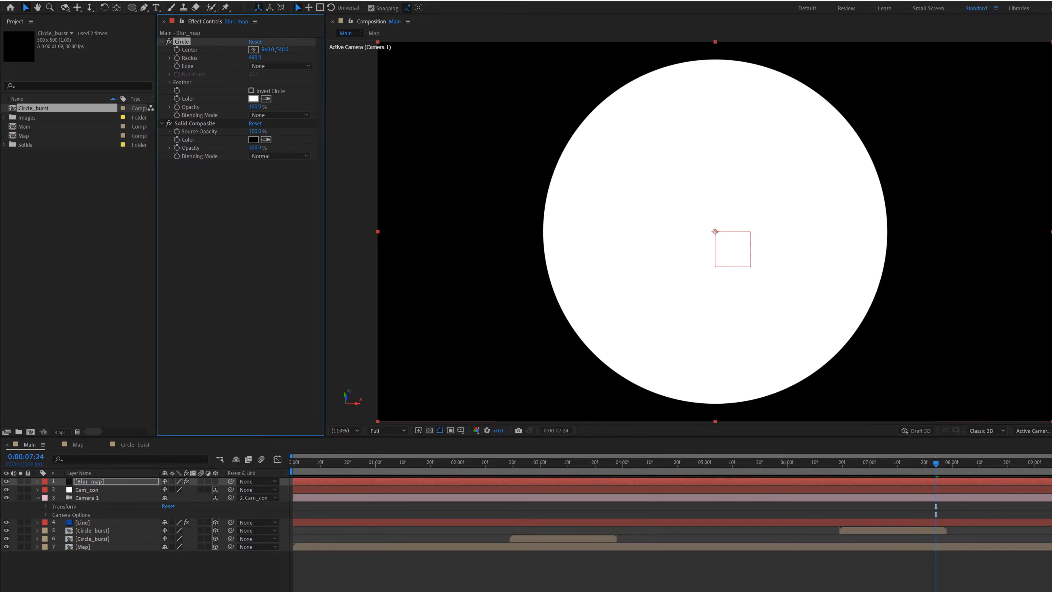
Set the Feather Outer Edge of Blur_map's circle to 658
click(169, 82)
click(252, 91)
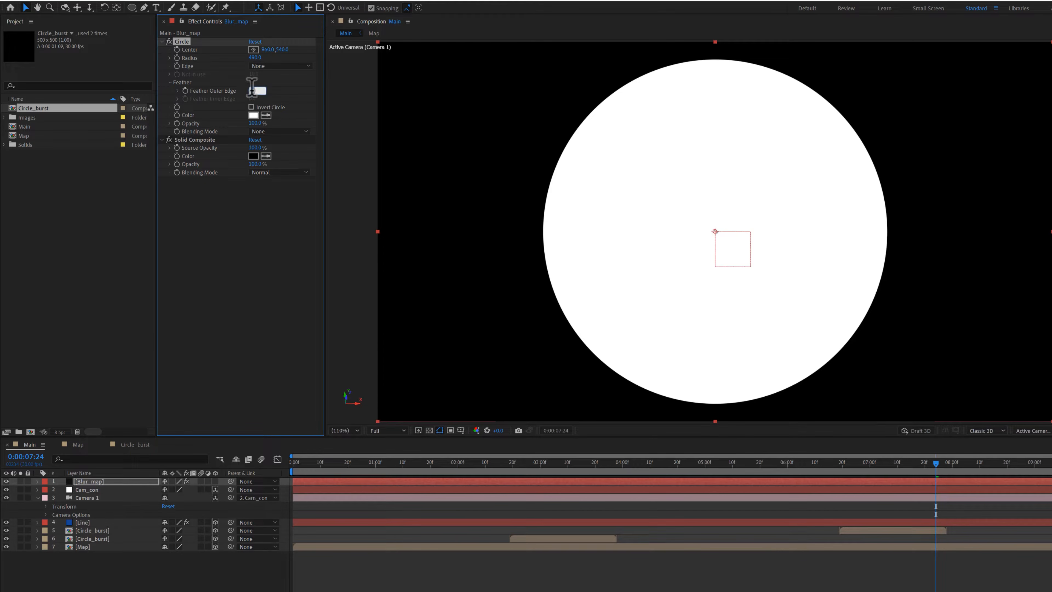
text(6)
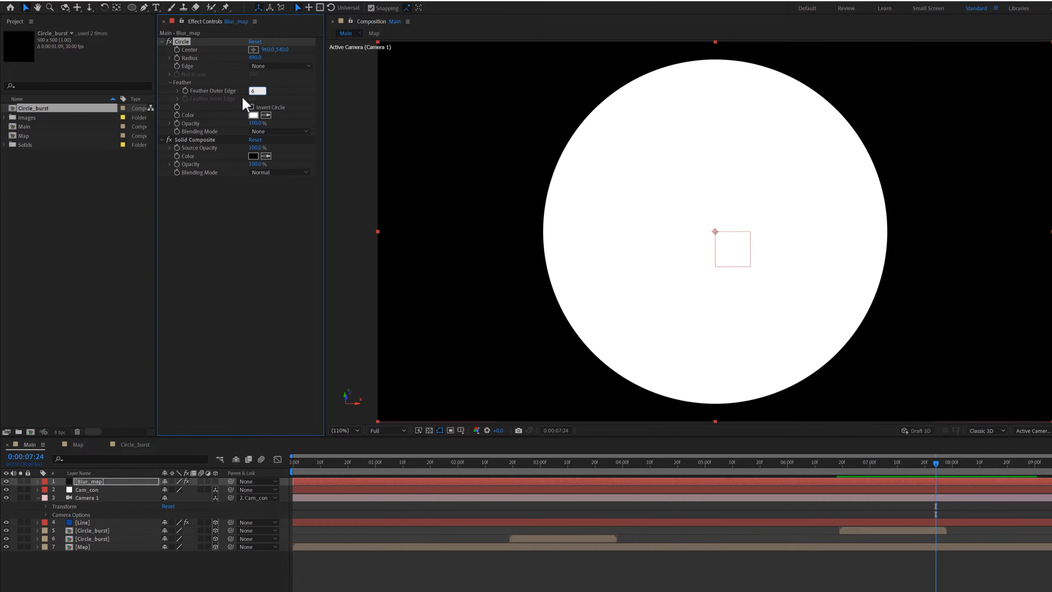
text(58)
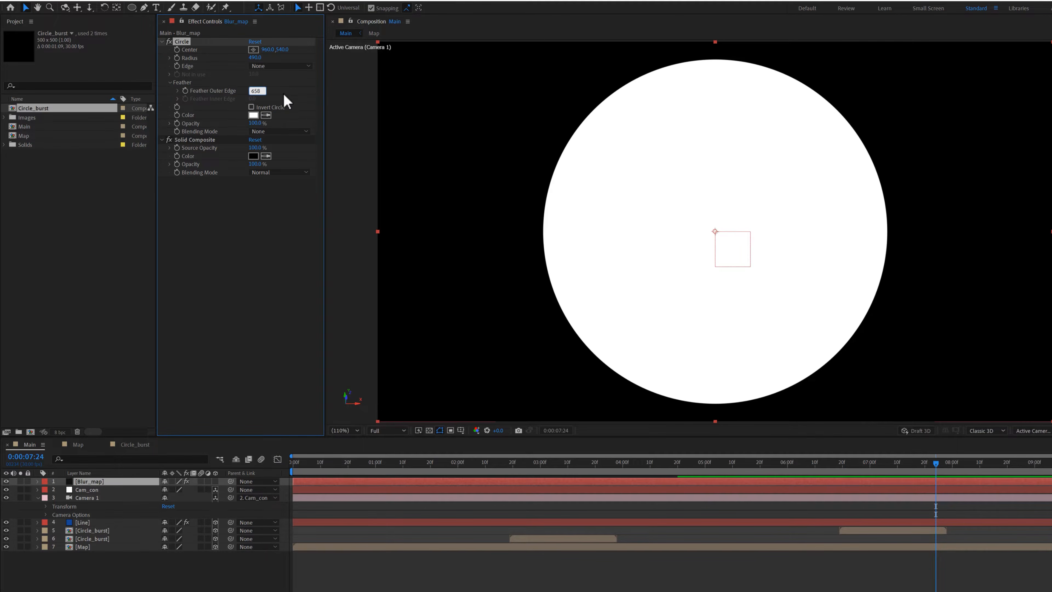
key(Return)
scroll(747, 224, down, 3)
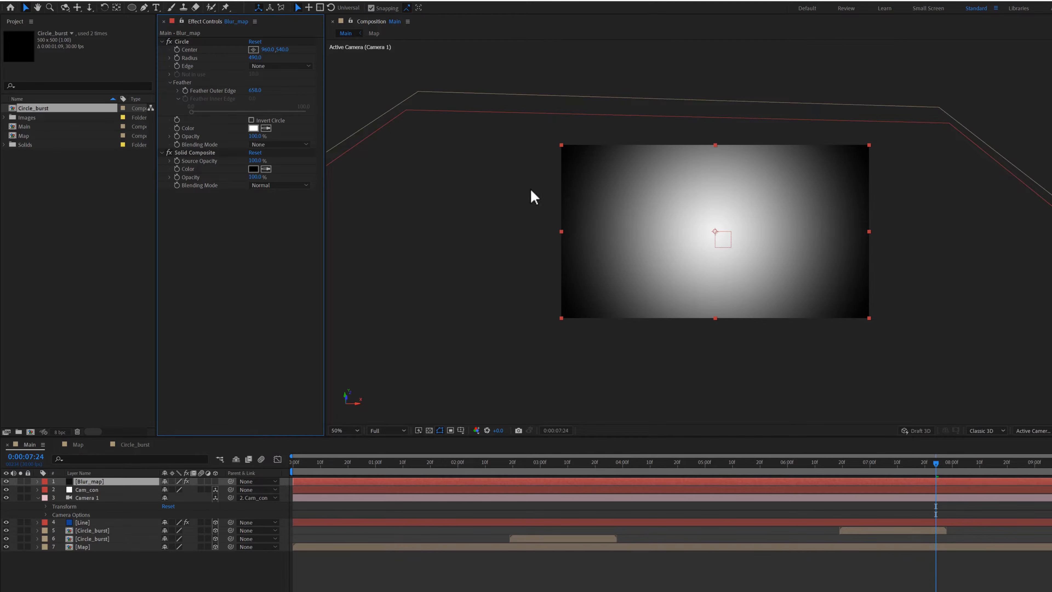
Reduce the circle's radius to 446, and place Blur_map hidden below the Map layer
drag(254, 58, 232, 58)
click(124, 568)
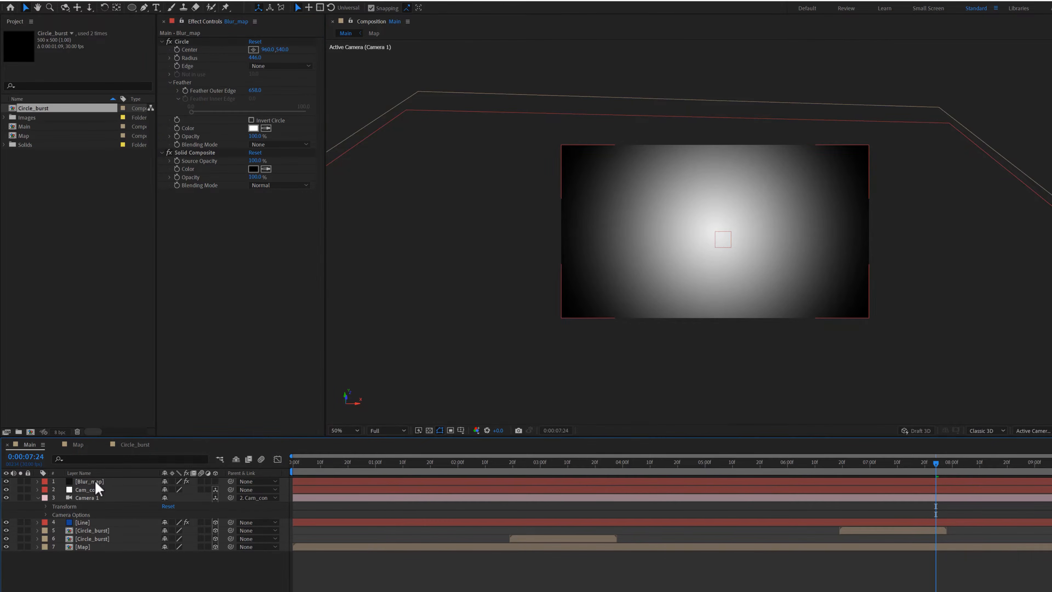
drag(102, 481, 97, 559)
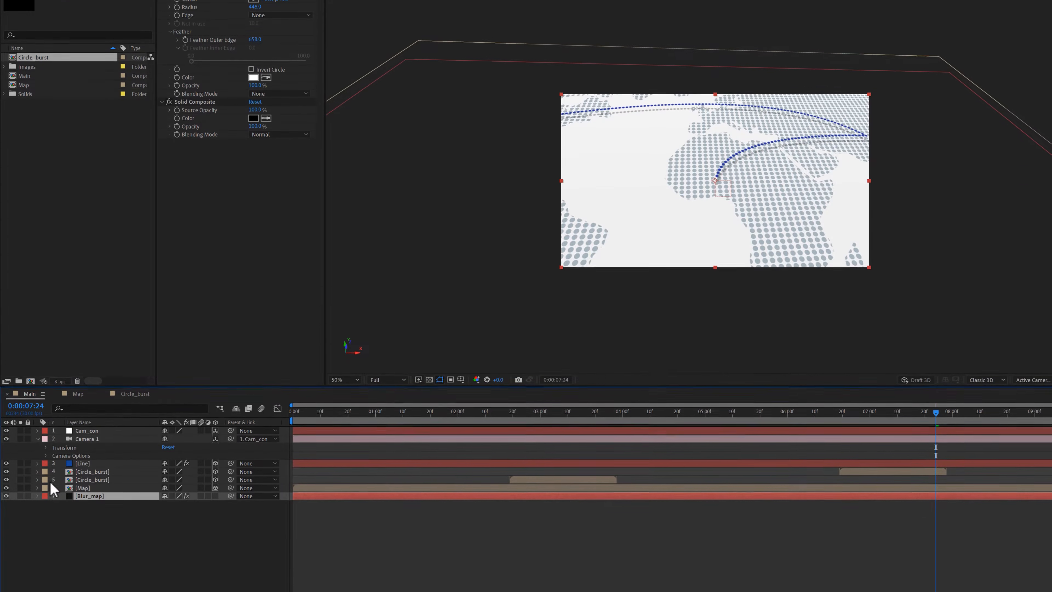
Create an adjustment layer named Camera_blur at the top of the Main layer stack
right_click(54, 549)
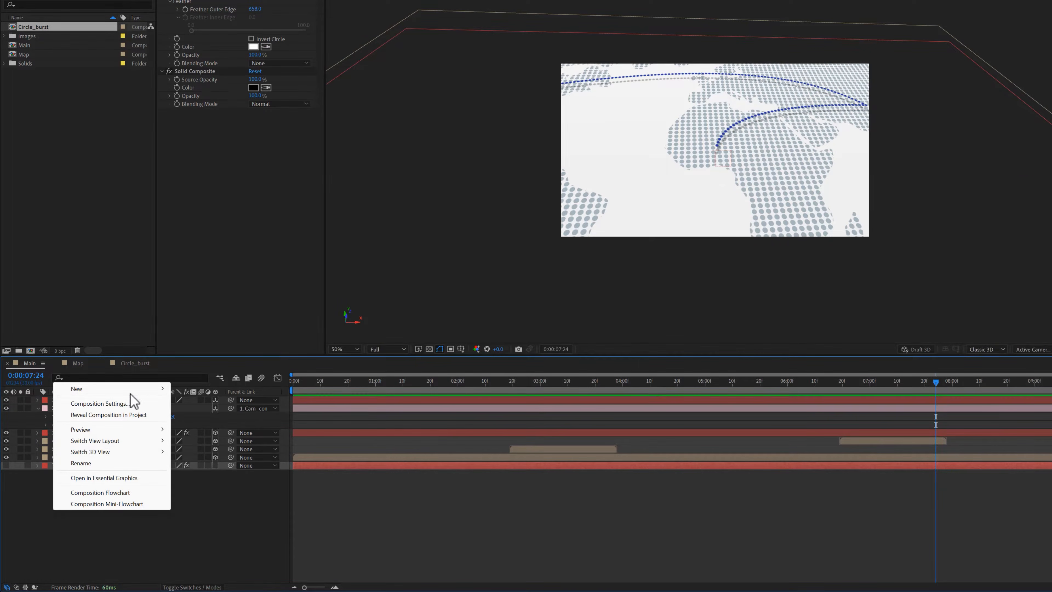
mouse_move(133, 391)
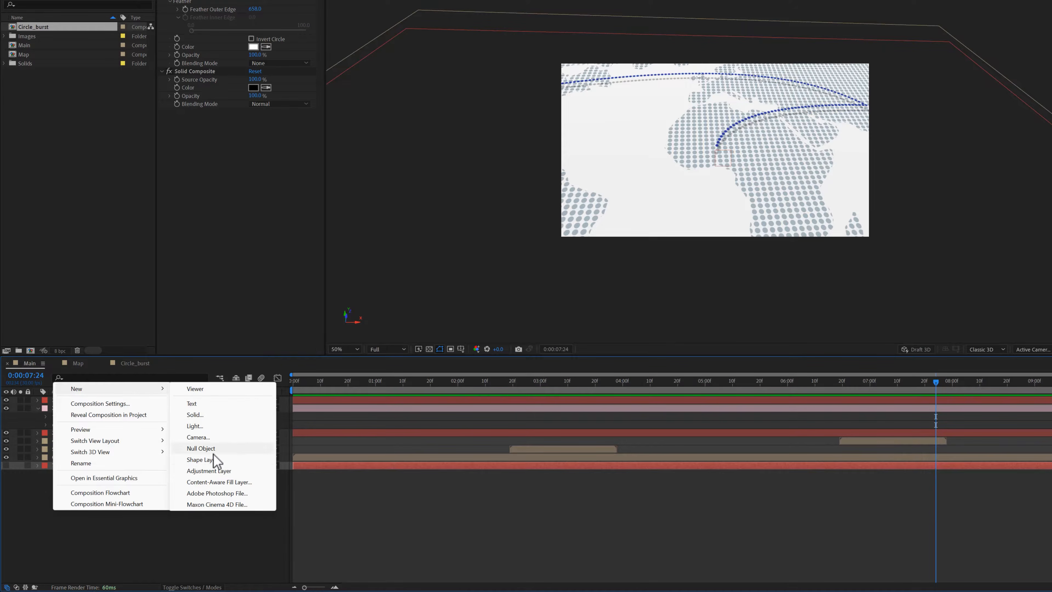
click(207, 470)
drag(92, 461, 101, 405)
key(Return)
text(Camera_blur)
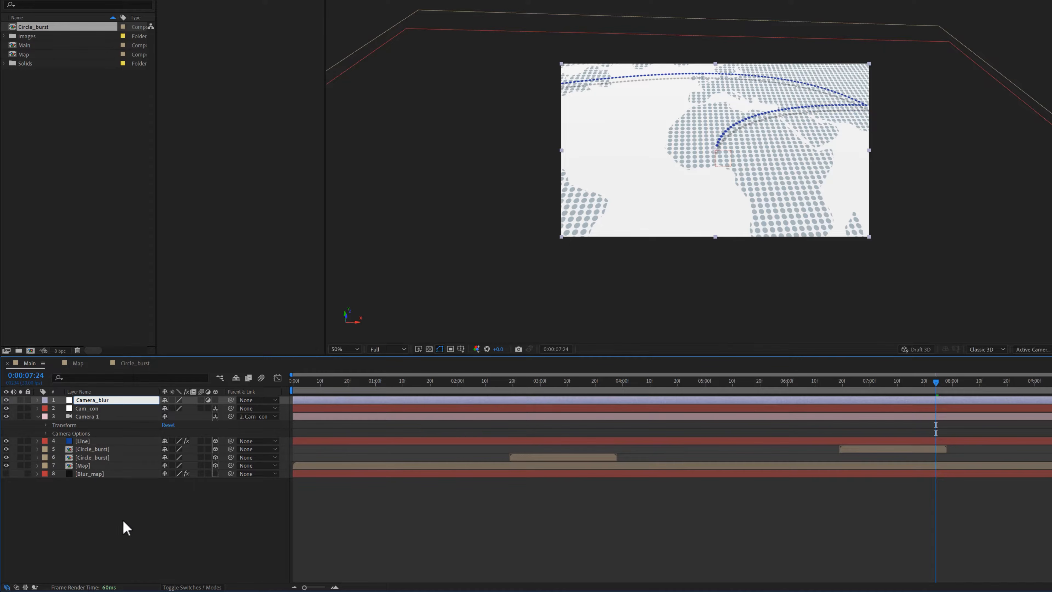
click(127, 529)
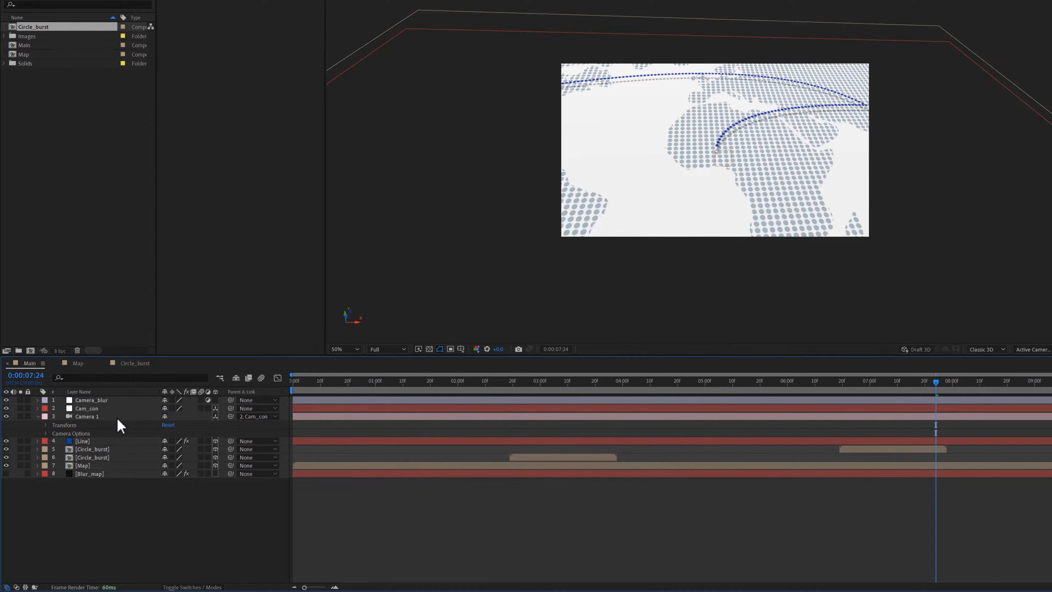
Apply the Camera Lens Blur effect to the Camera_blur adjustment layer
click(115, 397)
key(ctrl+space)
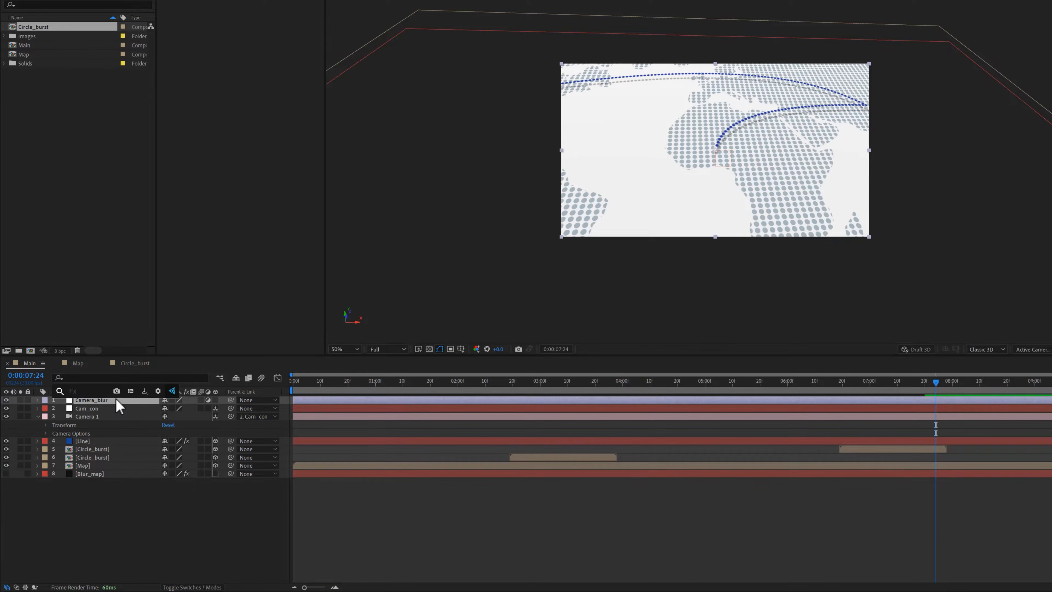
text(camer)
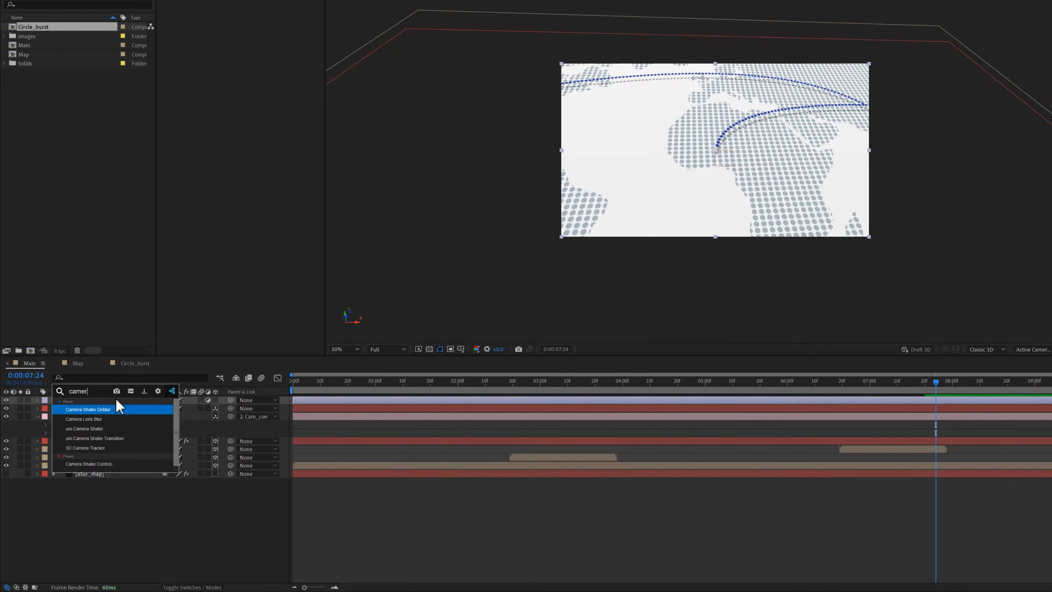
click(102, 417)
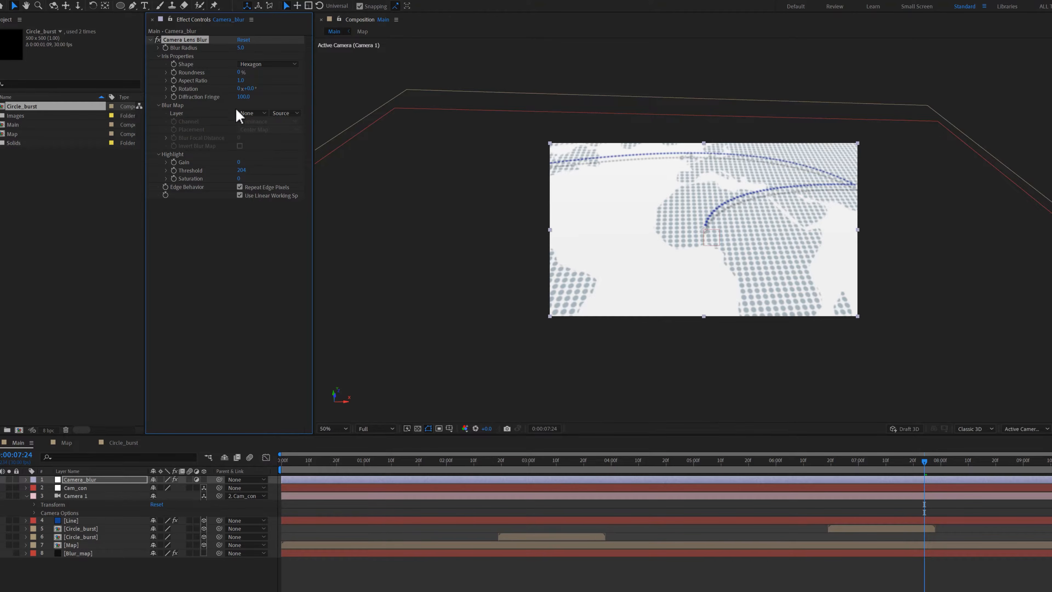
Set the Camera Lens Blur's blur map layer to Blur_map, using its Effects & Masks
click(252, 113)
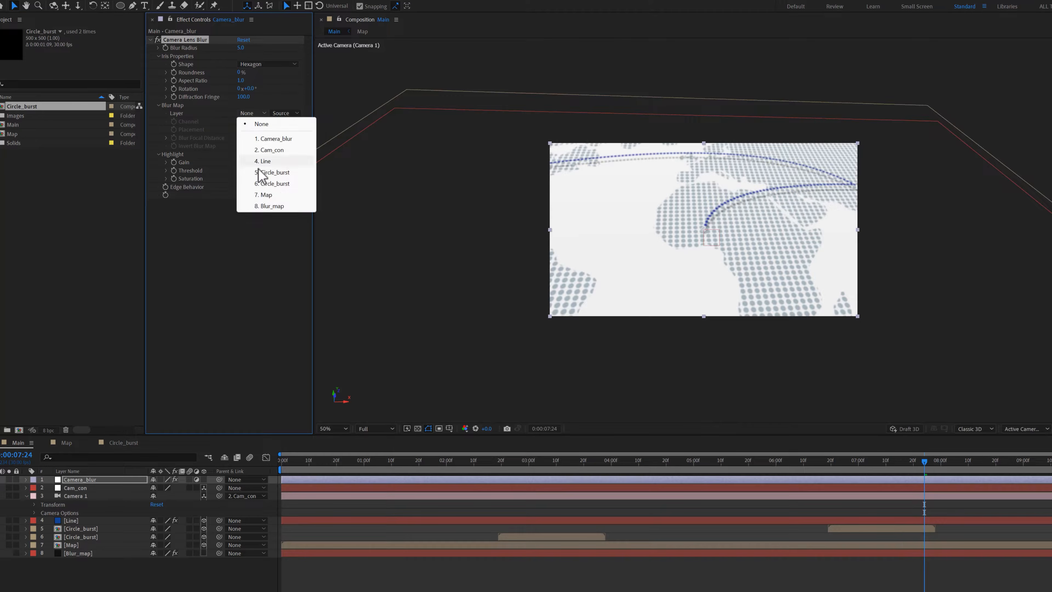
click(272, 206)
click(286, 113)
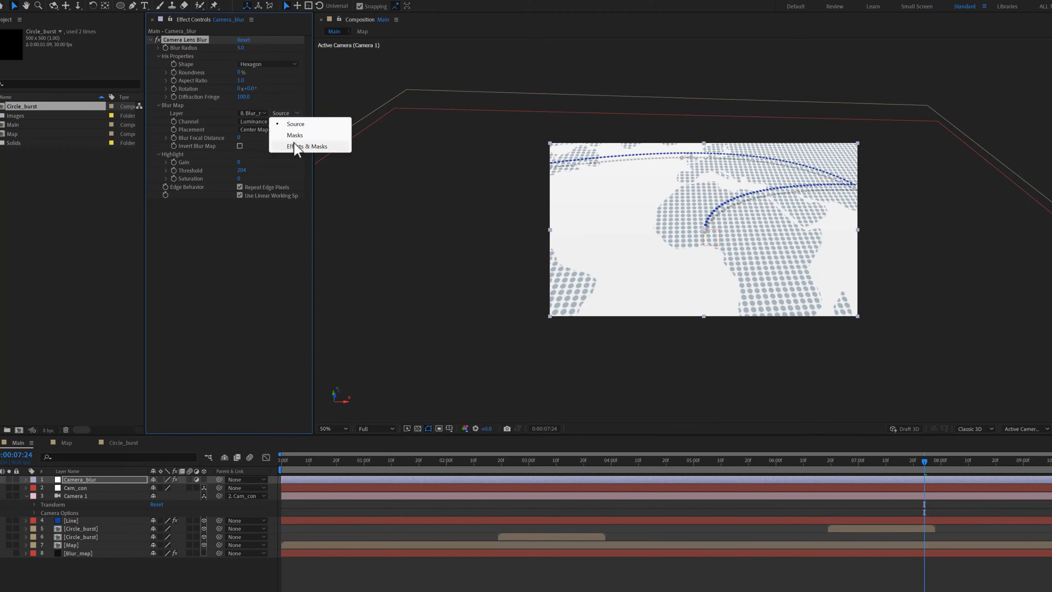
click(300, 147)
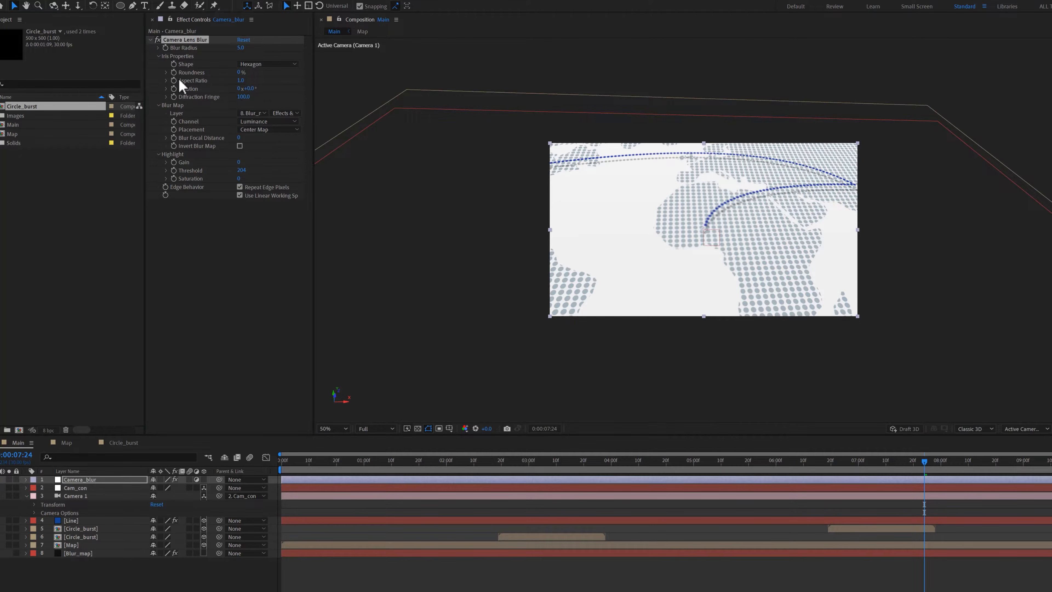
Set the Camera Lens Blur's blur radius to 12 on the Camera_blur layer
click(242, 47)
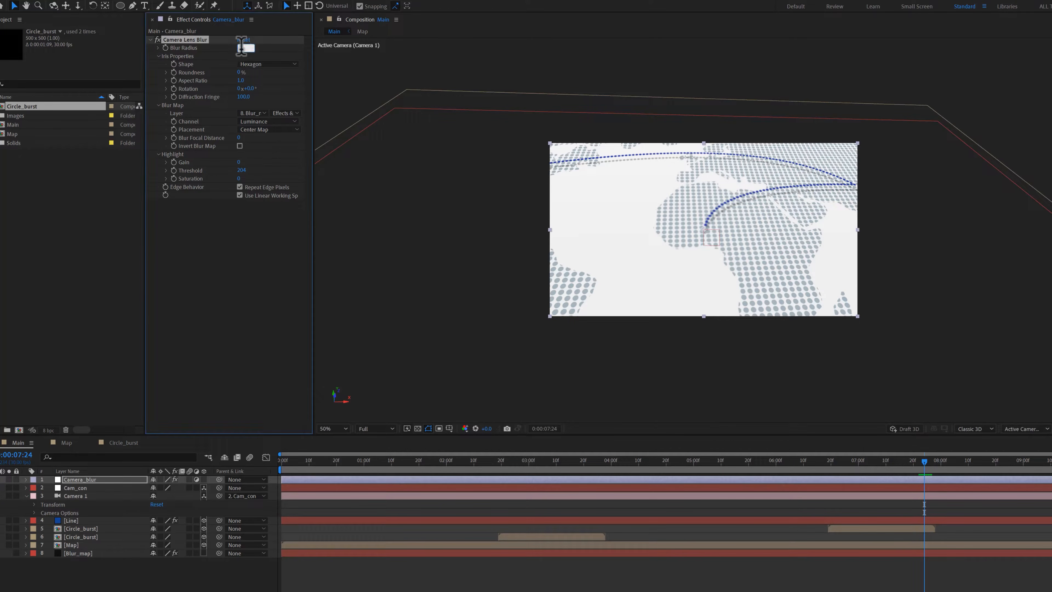
text(12)
key(Return)
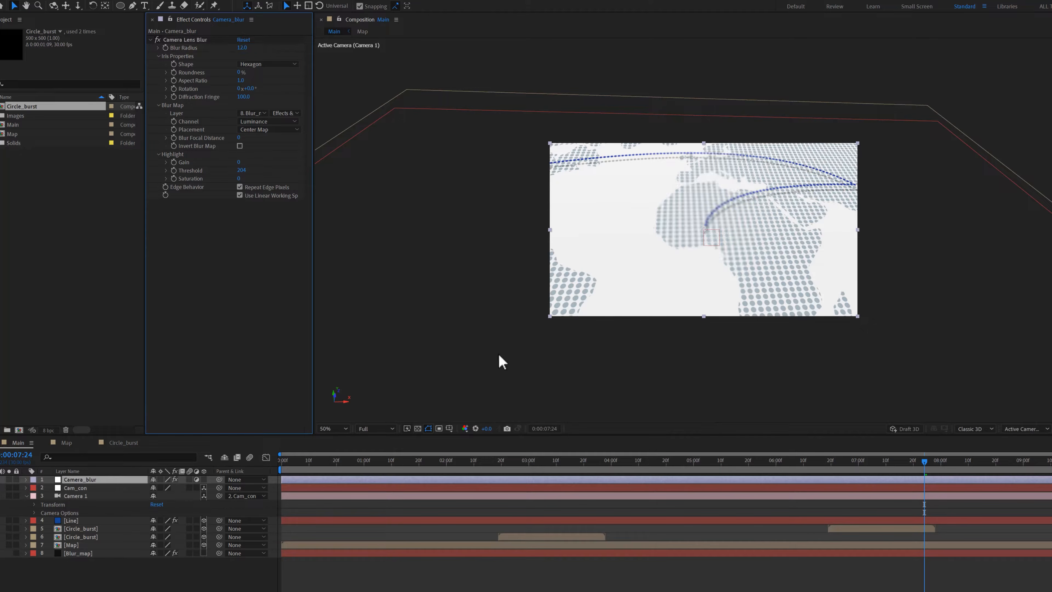
click(345, 430)
click(340, 440)
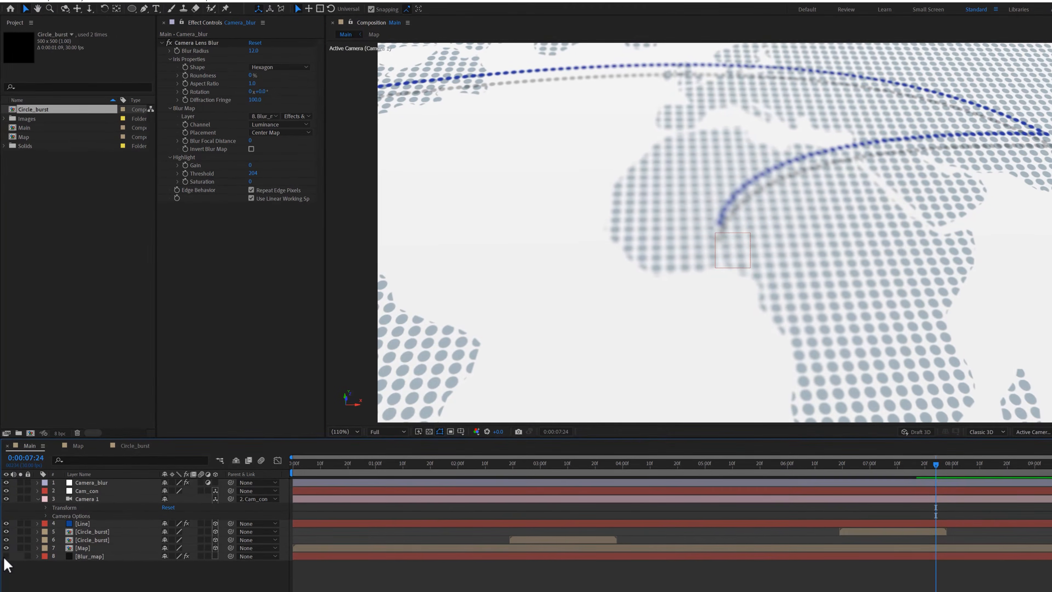
View the Blur_map layer on its own, restore the full composition with Blur_map hidden, and invert the Camera Lens Blur's blur map
click(21, 555)
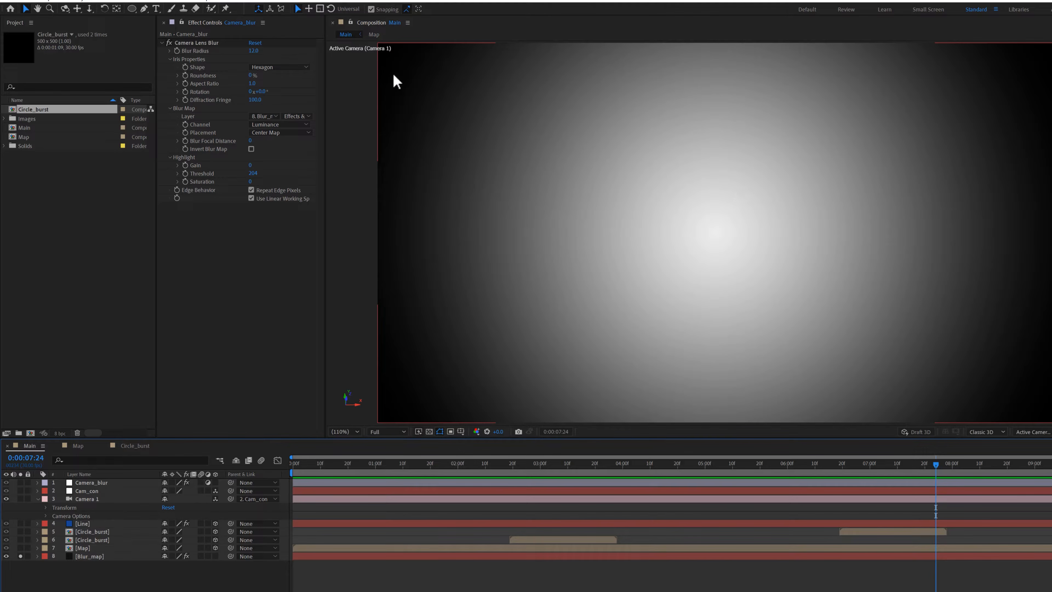
click(20, 555)
click(7, 555)
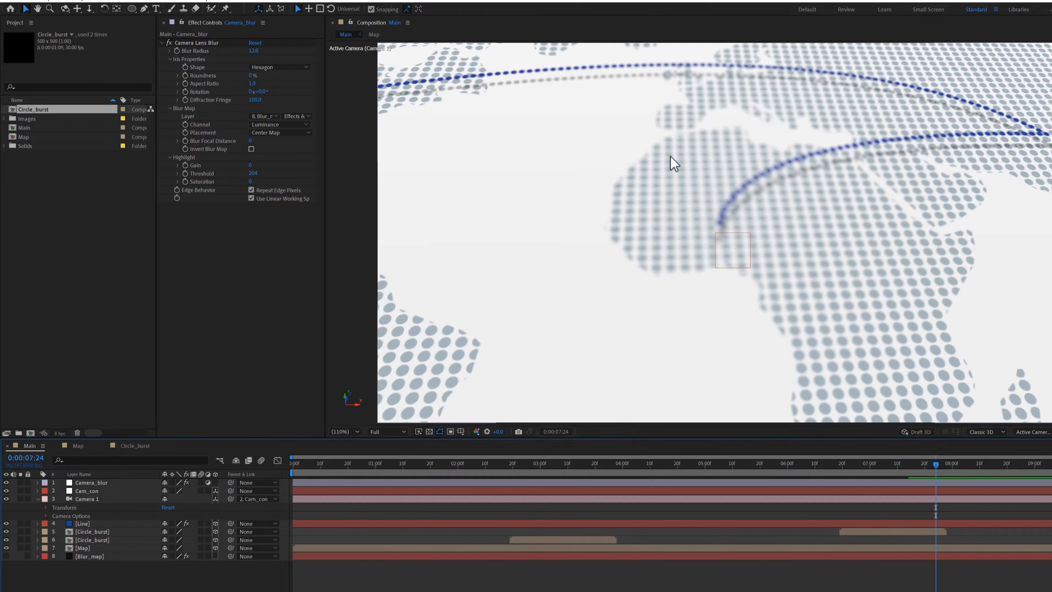
click(251, 149)
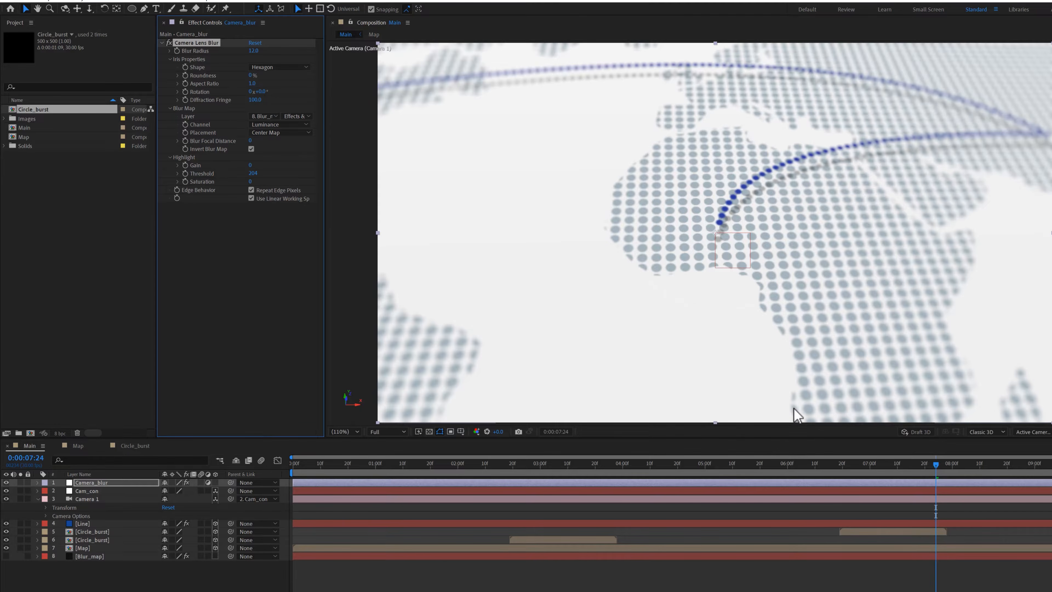
Examine the edge blur at several times across the Main composition and preview the animation from the start
drag(756, 463, 807, 476)
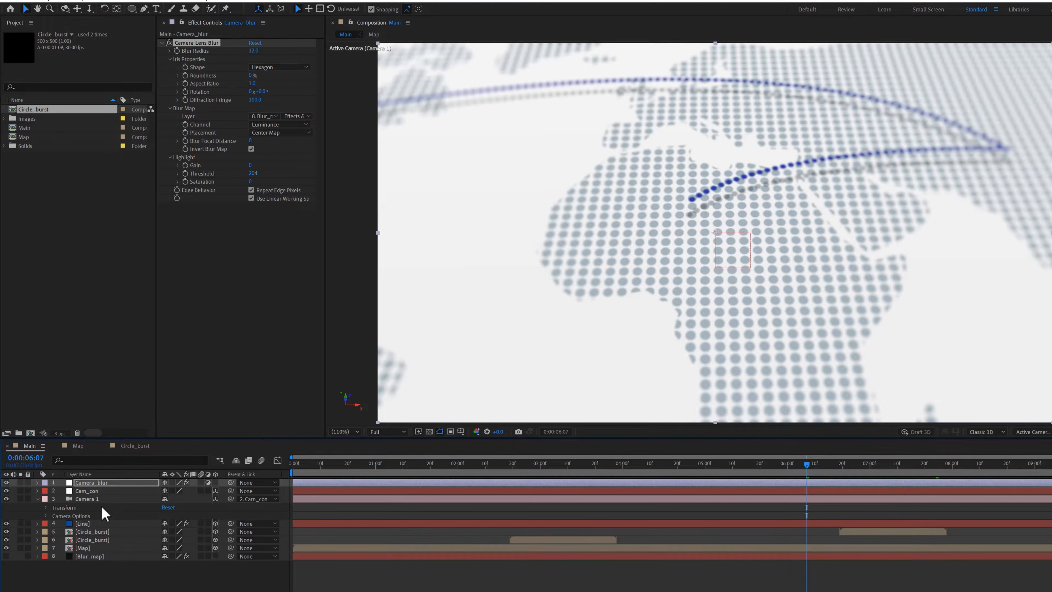
click(548, 468)
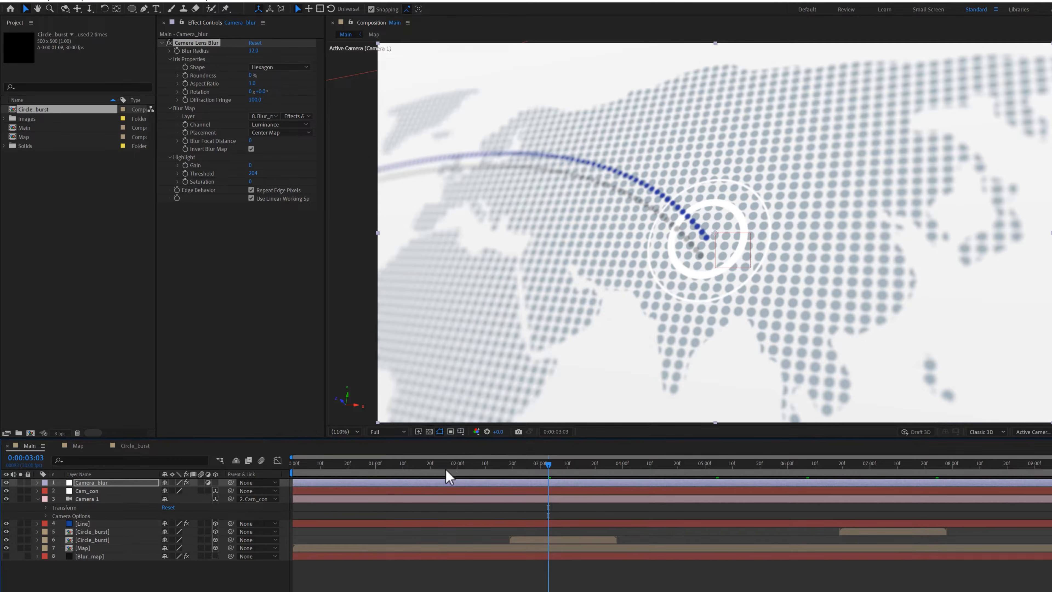
click(359, 468)
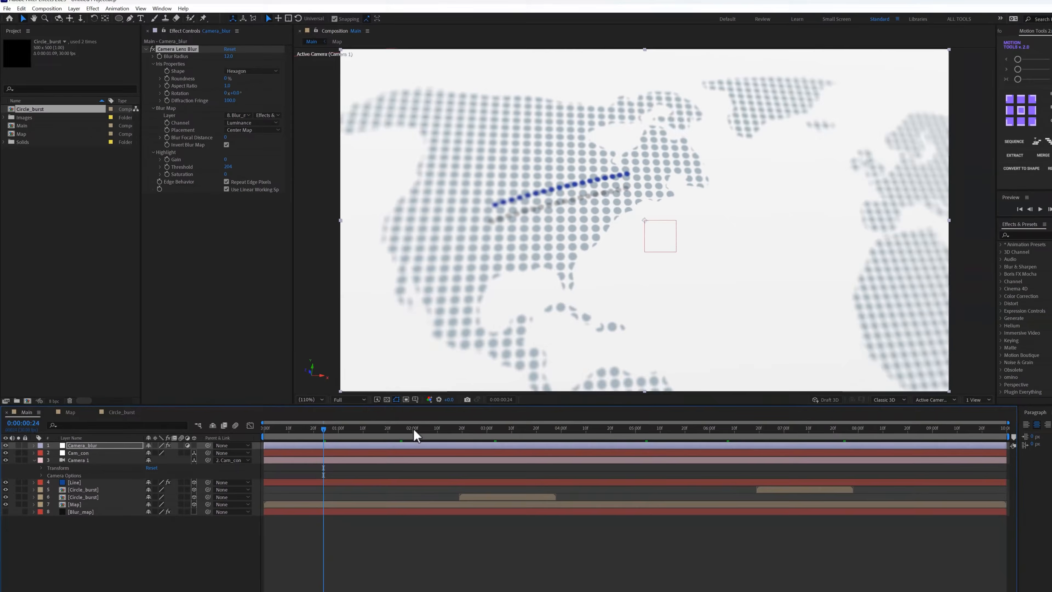
click(413, 431)
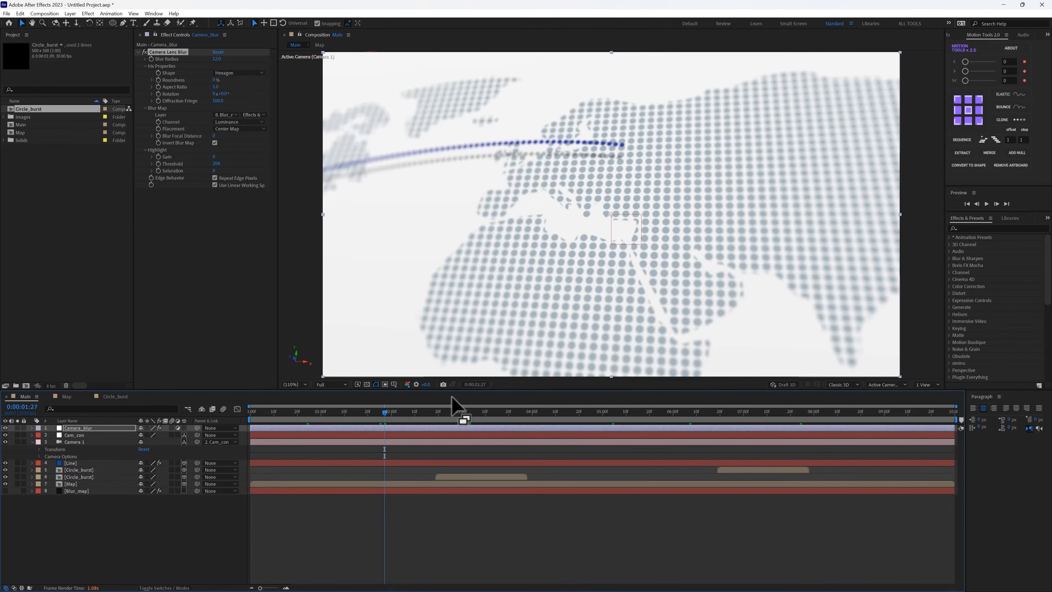
click(467, 418)
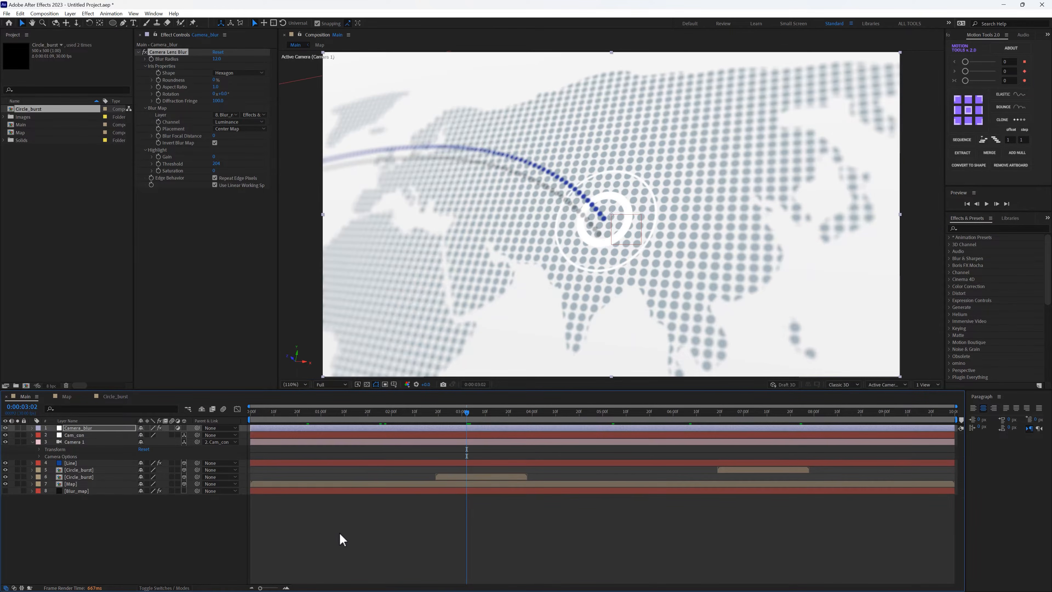
click(349, 510)
drag(277, 411, 230, 407)
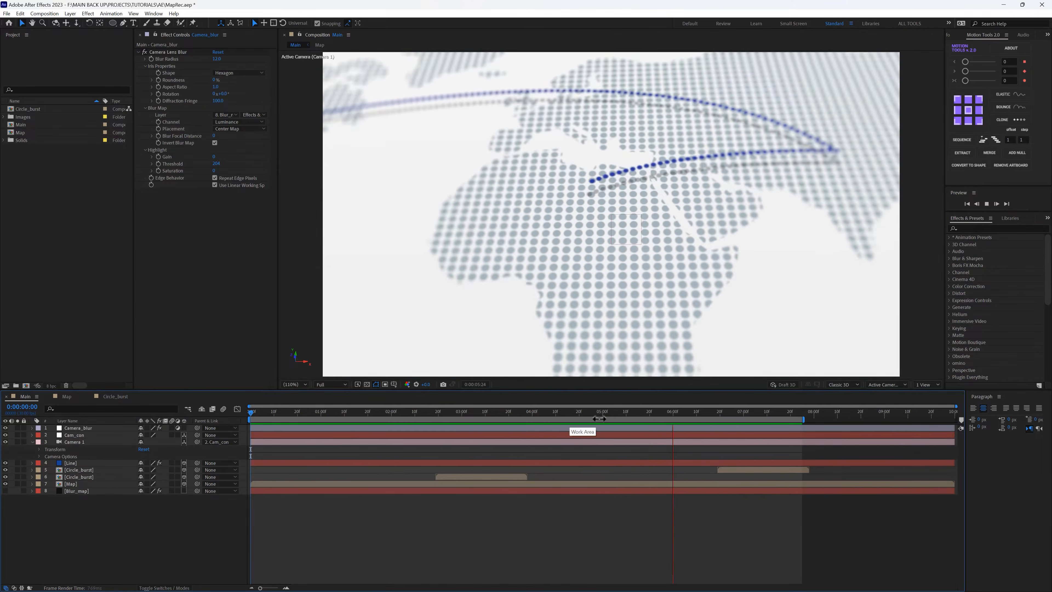
drag(599, 415, 366, 415)
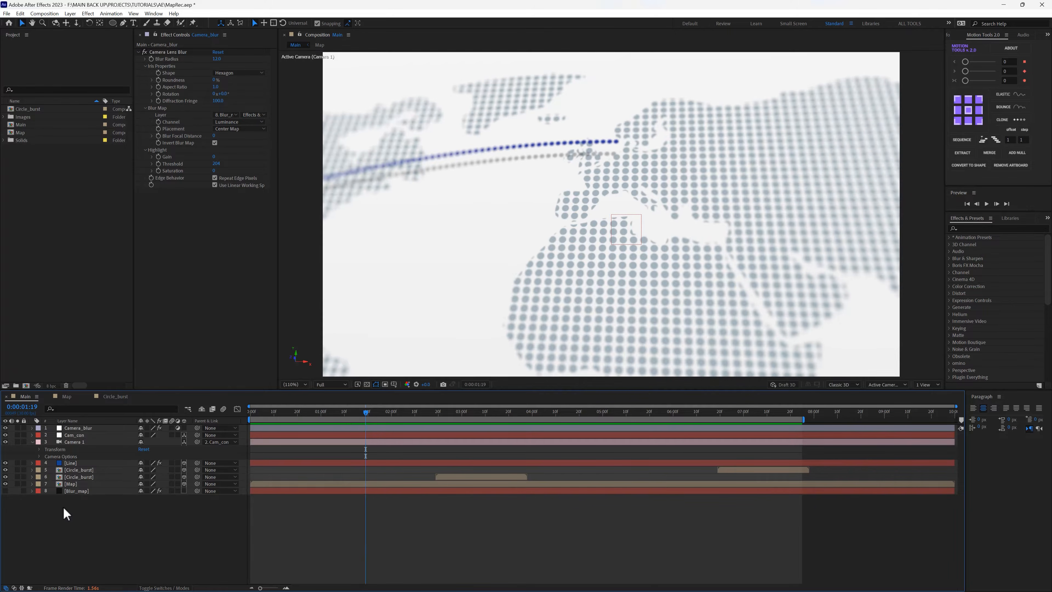
Create a null object in the Main composition and name it ex_shakes
right_click(63, 506)
mouse_move(136, 404)
click(193, 453)
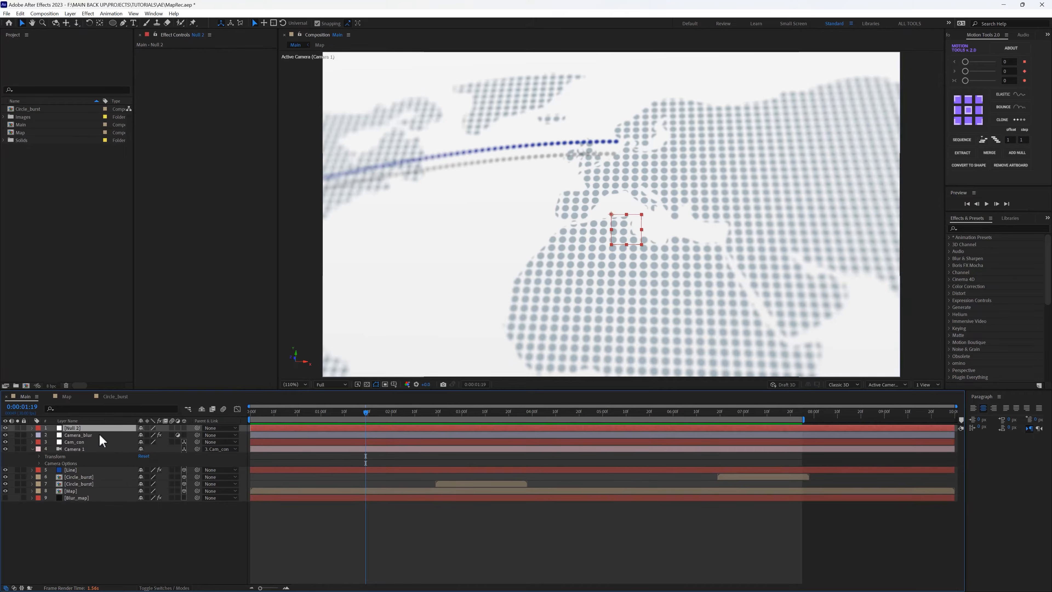
key(Return)
text(ex_shakes)
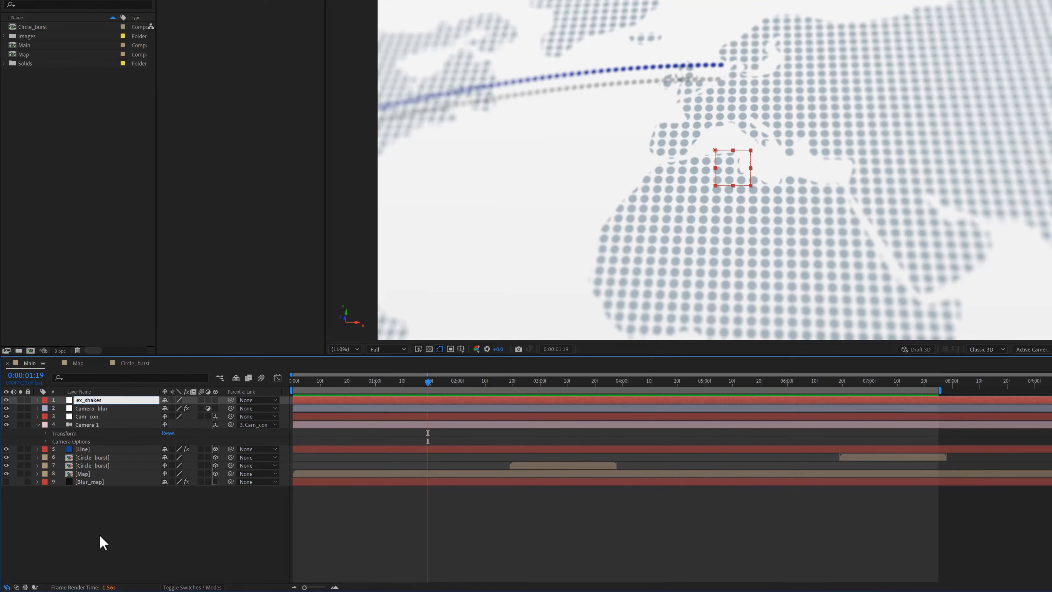
click(103, 542)
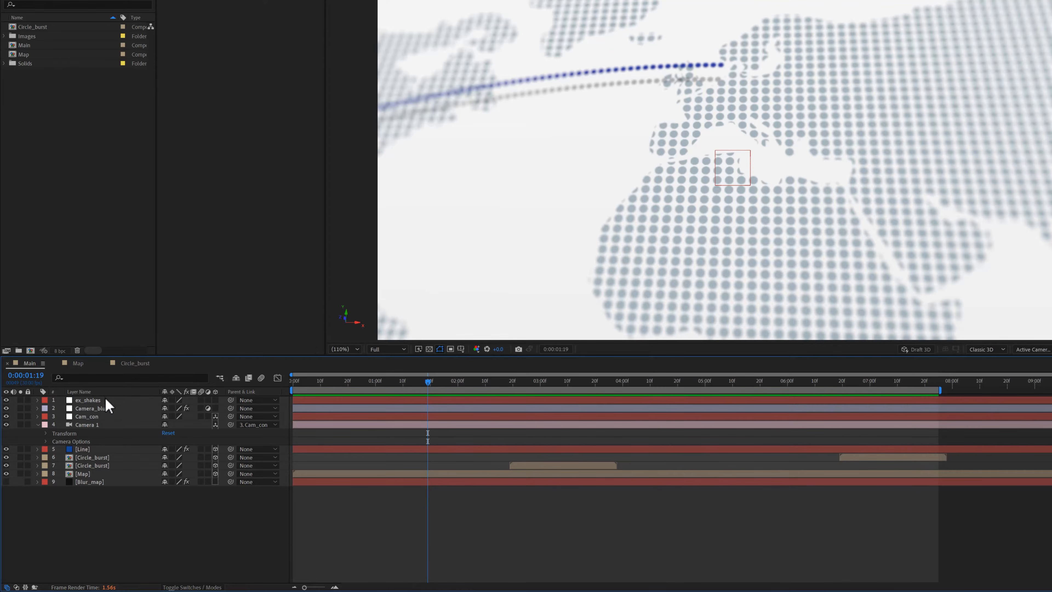
Place ex_shakes directly above Cam_con as a 3D layer, and parent Cam_con to it
drag(96, 400, 94, 418)
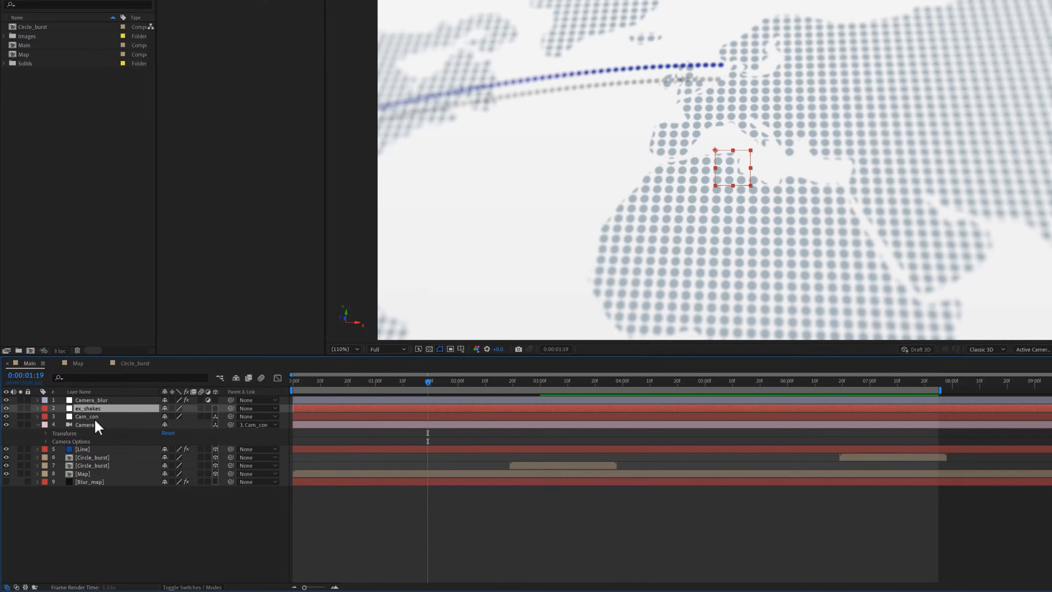
click(215, 408)
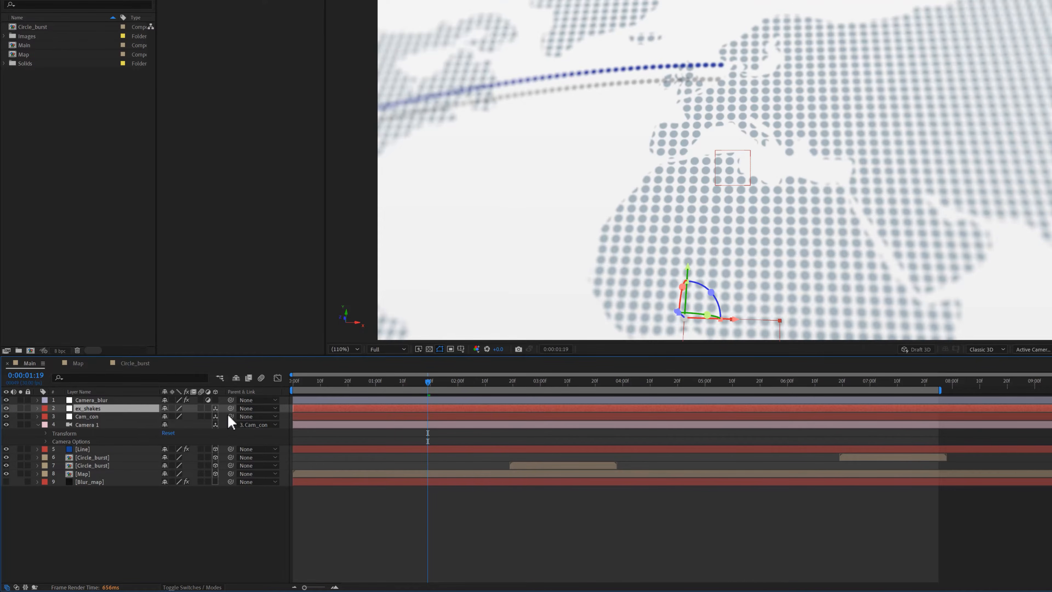
drag(231, 416, 120, 408)
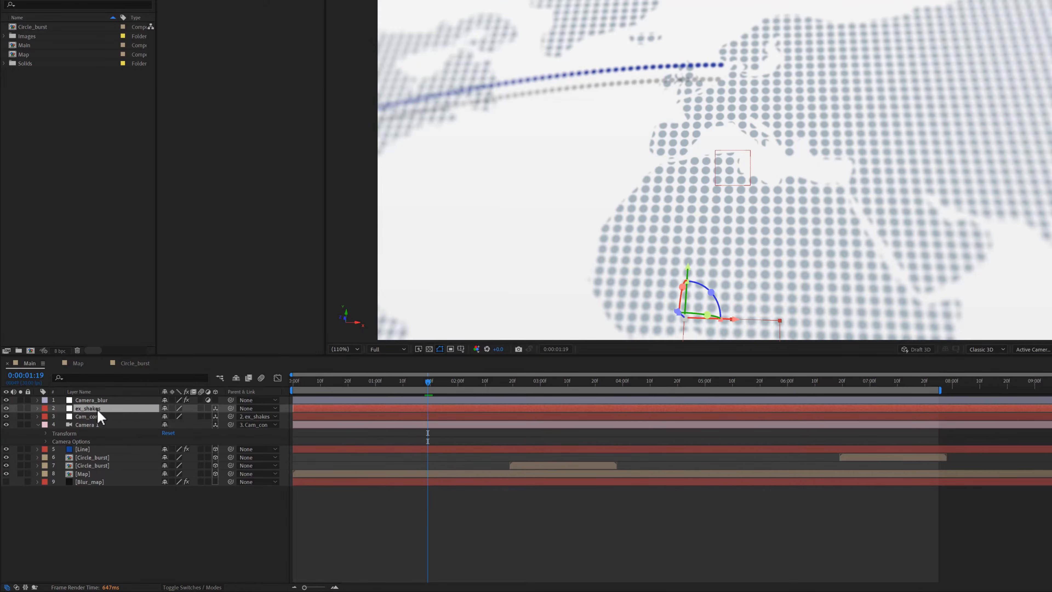
Add the expression wiggle(.5,1,1) to the Position of ex_shakes
key(p)
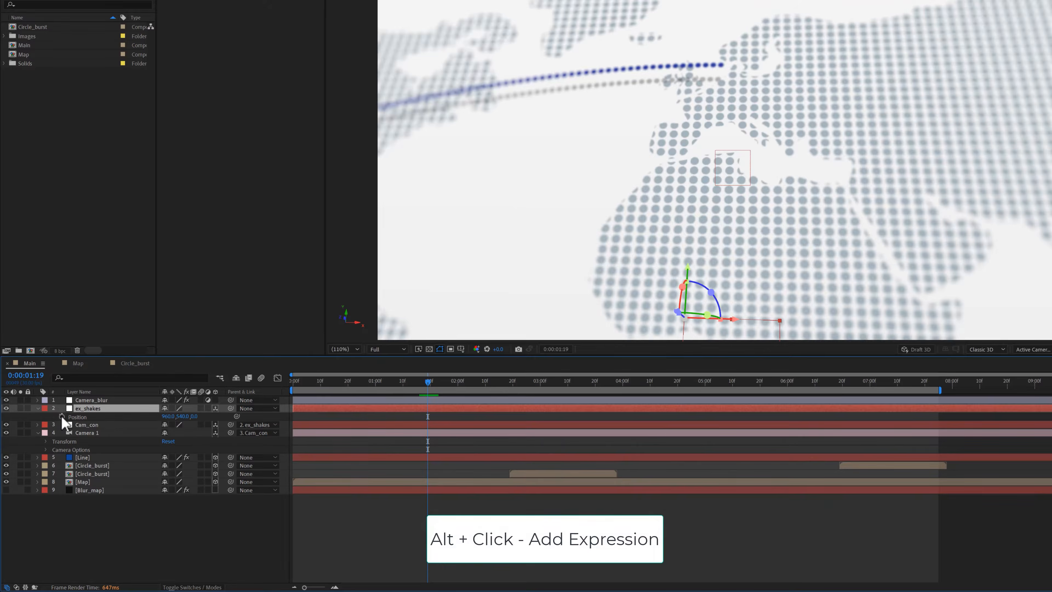
alt+click(62, 417)
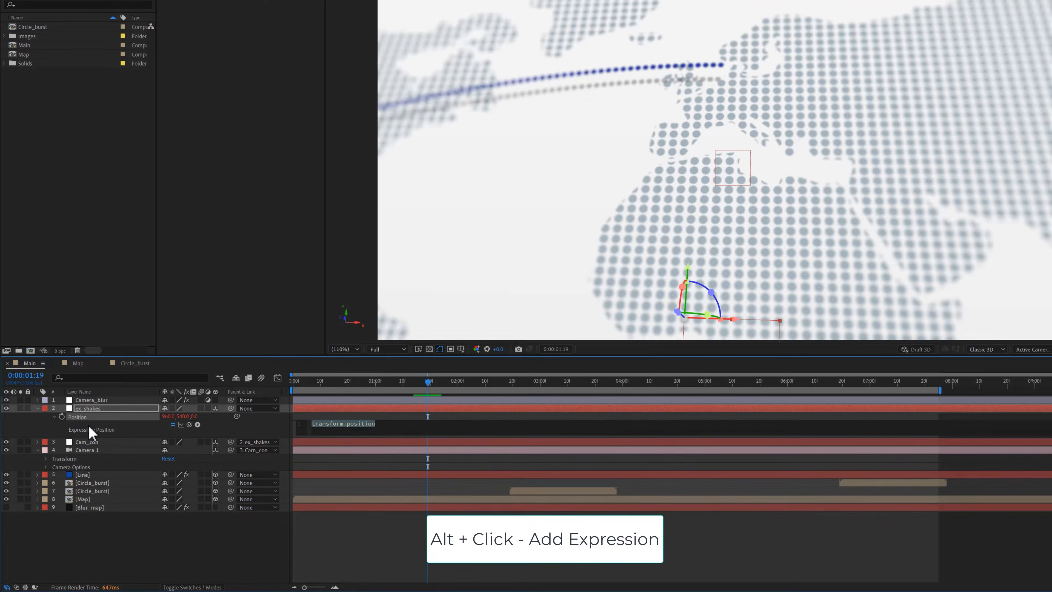
text(wiggle)
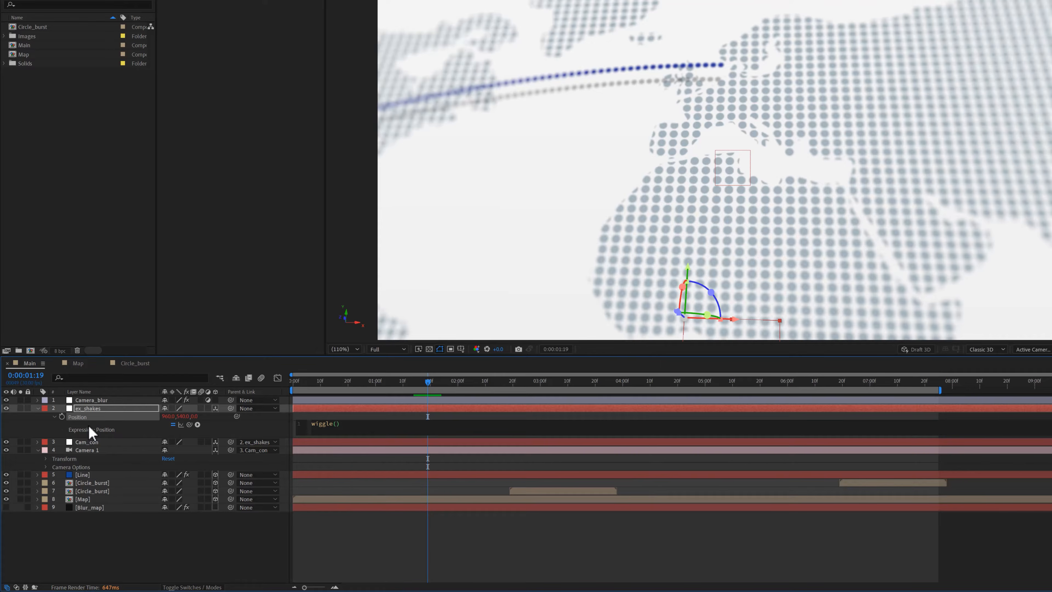
text((.5,1,1)
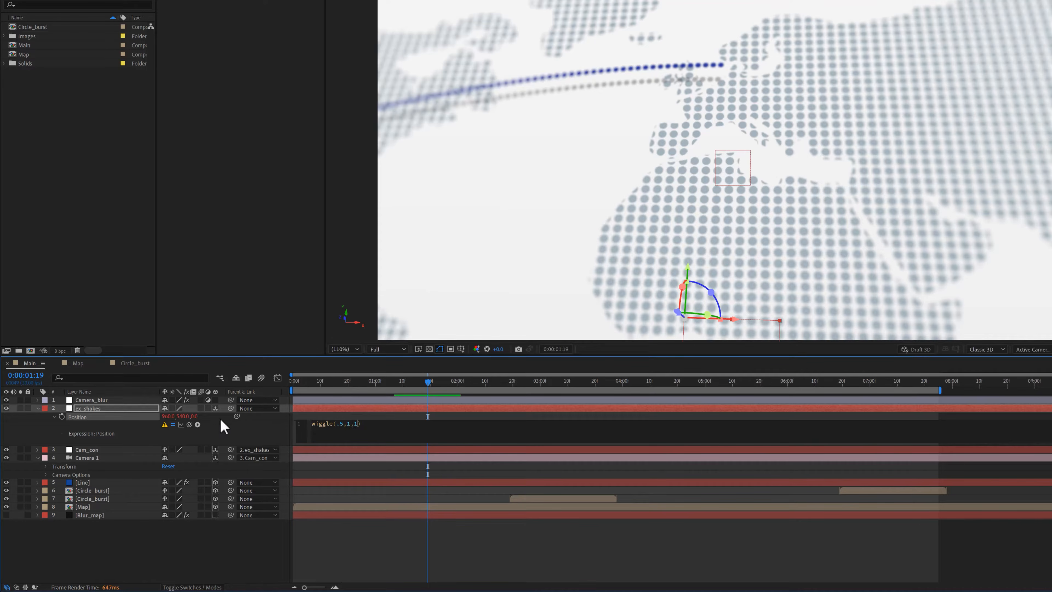
click(180, 559)
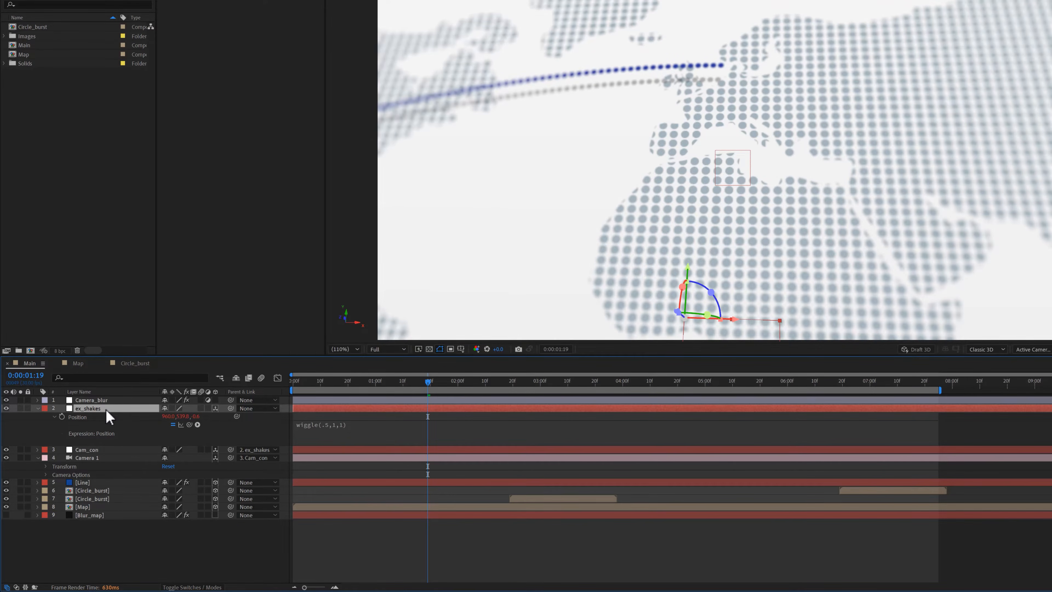
Add the expression wiggle(.5,.5,.5) to the Orientation of ex_shakes
key(r)
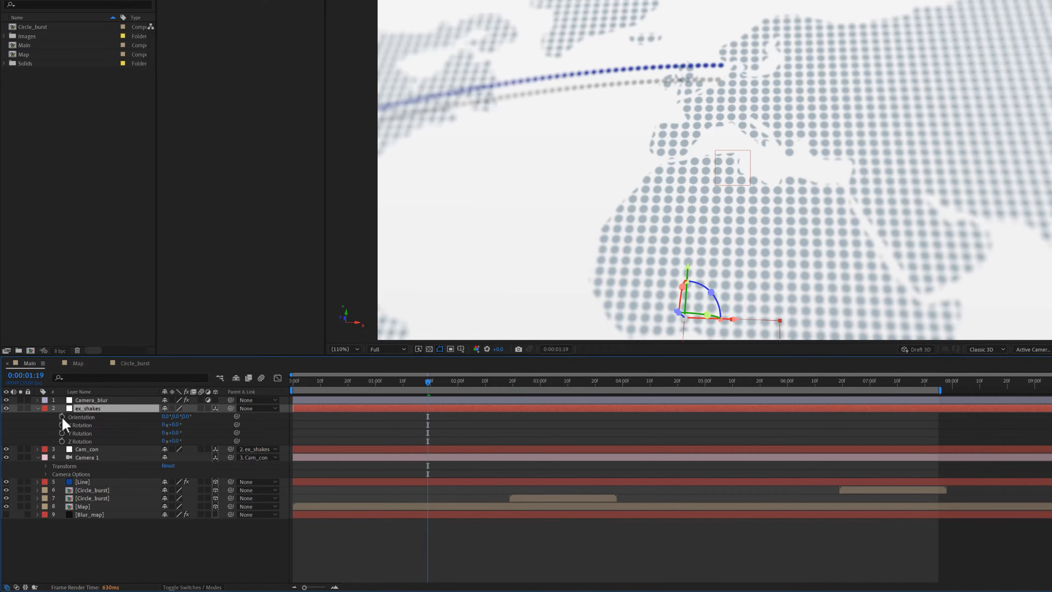
alt+click(62, 415)
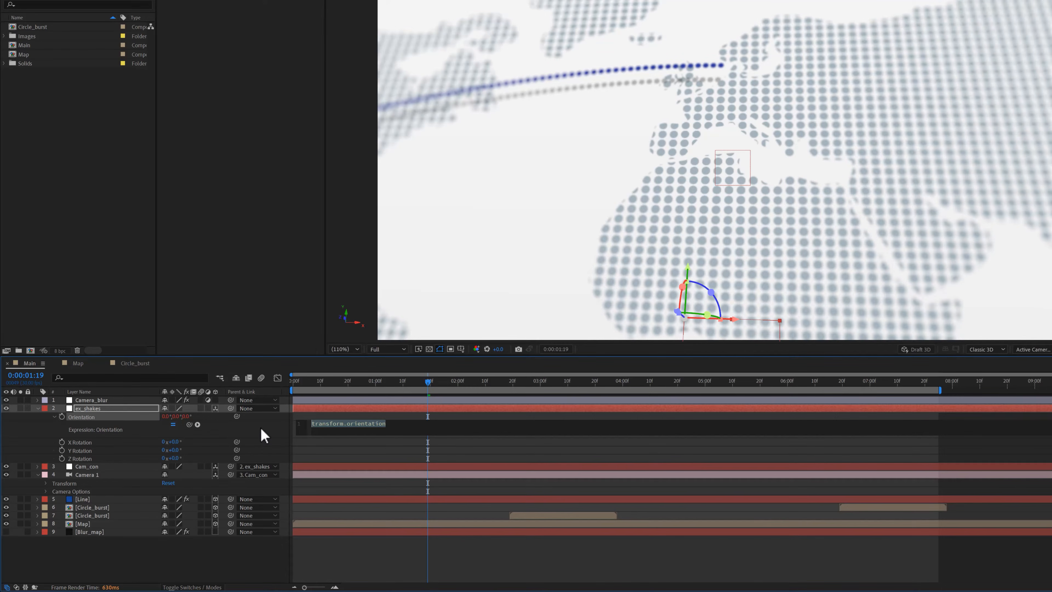
text(wiggle(.5,.5,.5)
click(40, 452)
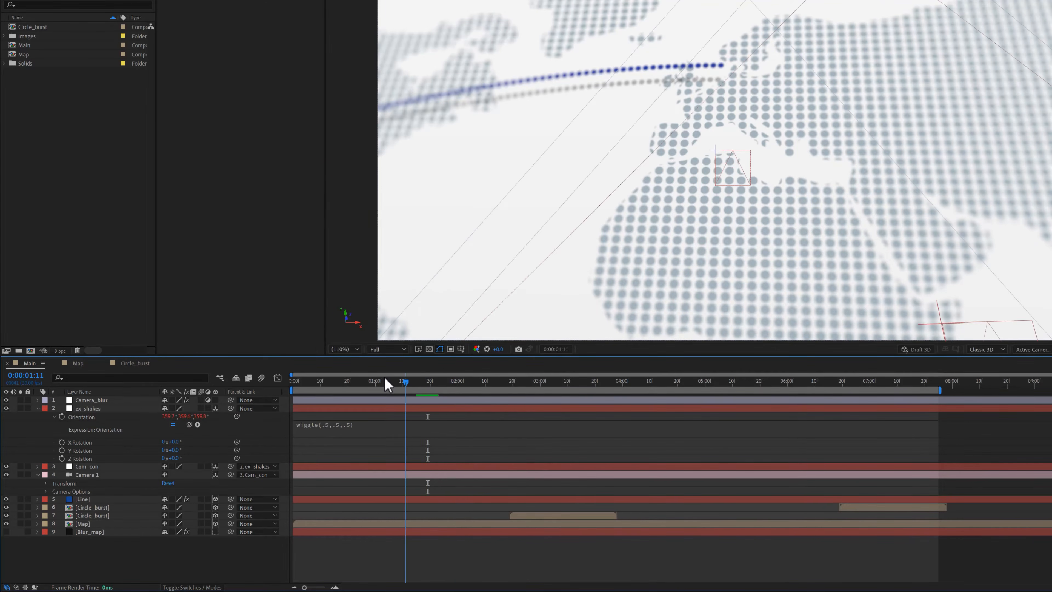
Play back the Main composition from the start to check the wiggling camera motion
key(space)
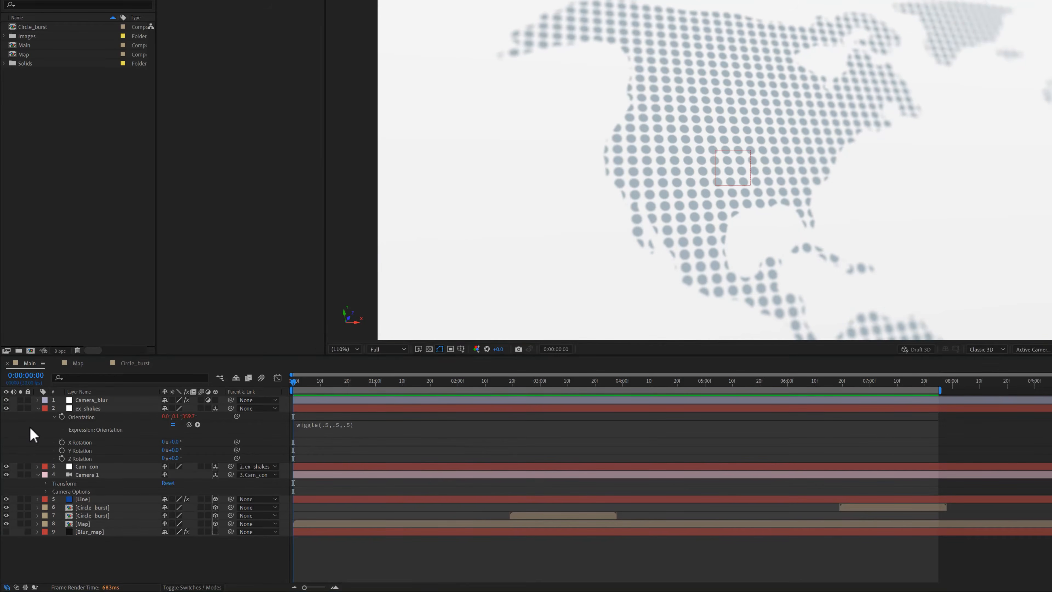
key(space)
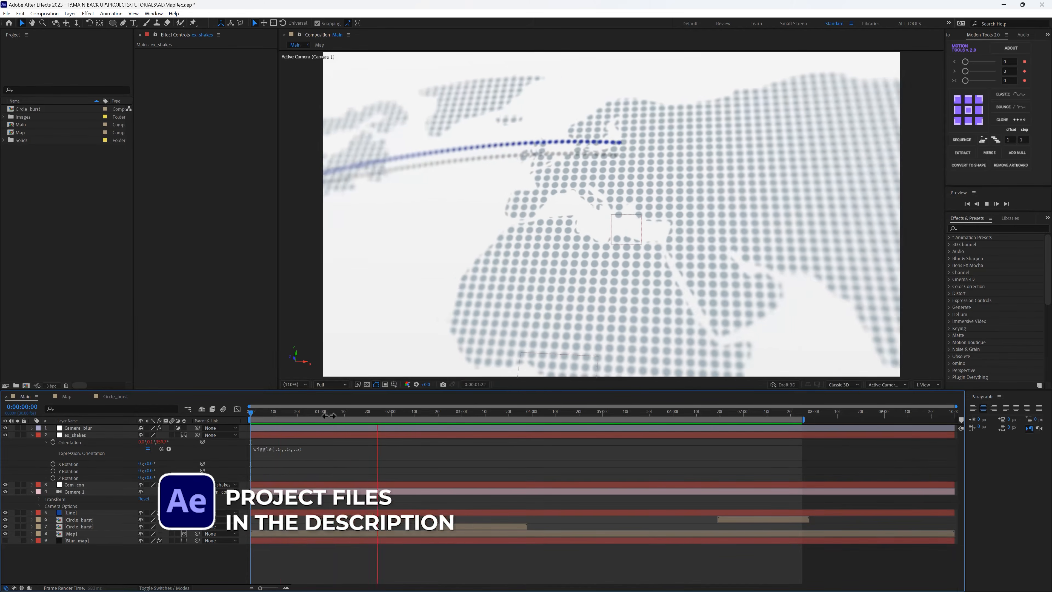
click(365, 410)
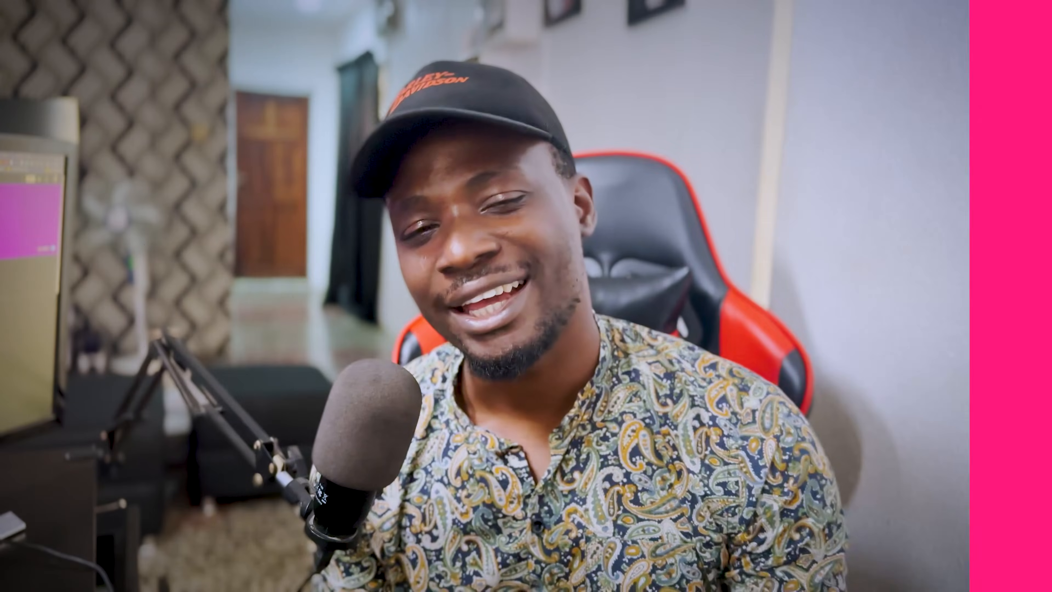